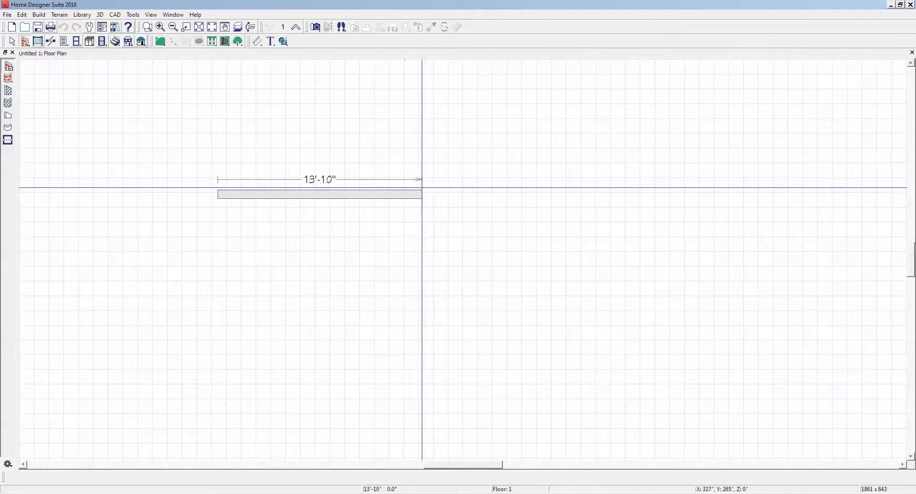
Step: Draw the right exterior wall down from the upper wall, move it out to about 23'-9 1/2" inside width, and lengthen it to about 15'-11"
{"action": "mouse_move", "coordinate": [423, 191]}
{"action": "left_mouse_down"}
{"action": "mouse_move", "coordinate": [415, 286]}
{"action": "mouse_move", "coordinate": [415, 269]}
{"action": "left_mouse_up"}
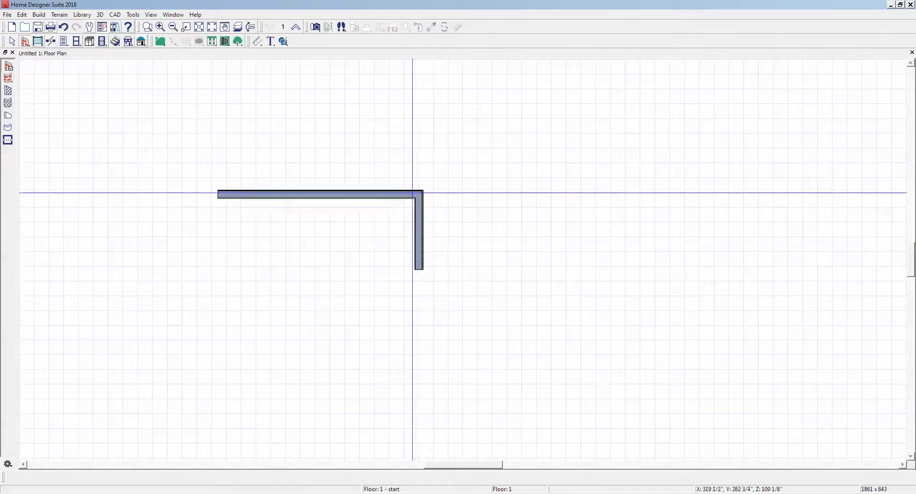
{"action": "right_click", "coordinate": [422, 200]}
{"action": "left_click", "coordinate": [443, 209]}
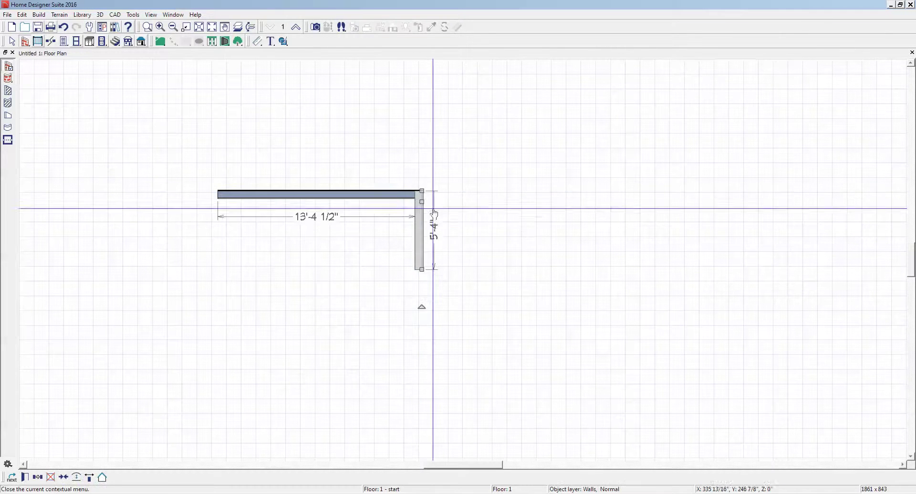
{"action": "left_click_drag", "start_coordinate": [420, 201], "coordinate": [574, 200]}
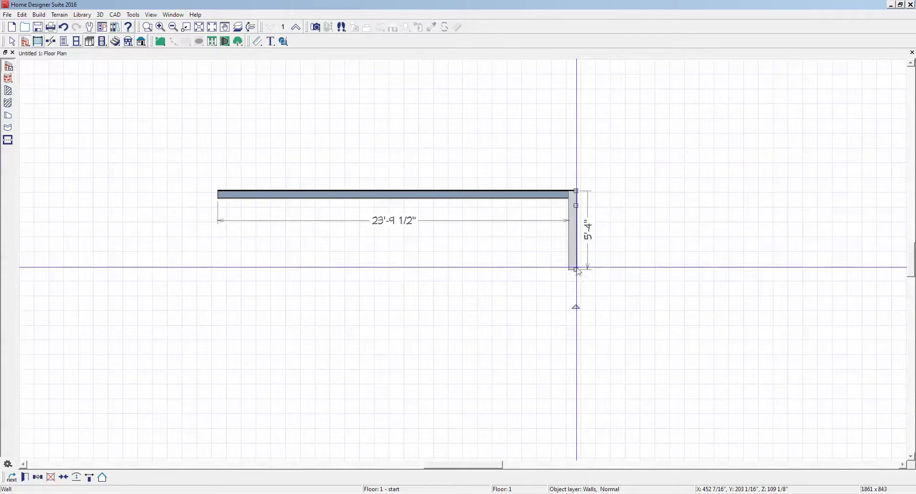
{"action": "left_click_drag", "start_coordinate": [577, 270], "coordinate": [578, 435]}
{"action": "scroll", "coordinate": [582, 449], "scroll_direction": "down", "scroll_amount": 3}
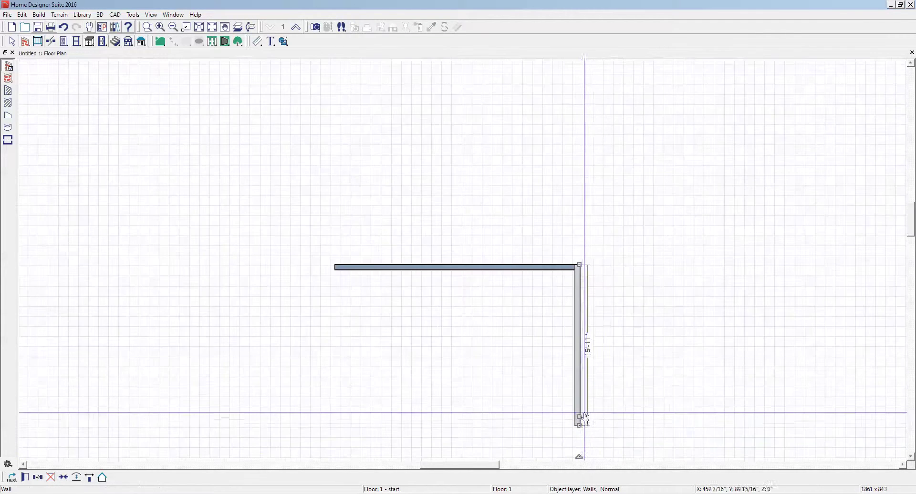
Step: Draw the lower wall about 24'-3" long and the left wall about 15'-11" long to close the rectangular room
{"action": "mouse_move", "coordinate": [579, 423]}
{"action": "left_mouse_down"}
{"action": "mouse_move", "coordinate": [324, 415]}
{"action": "mouse_move", "coordinate": [335, 424]}
{"action": "left_mouse_up"}
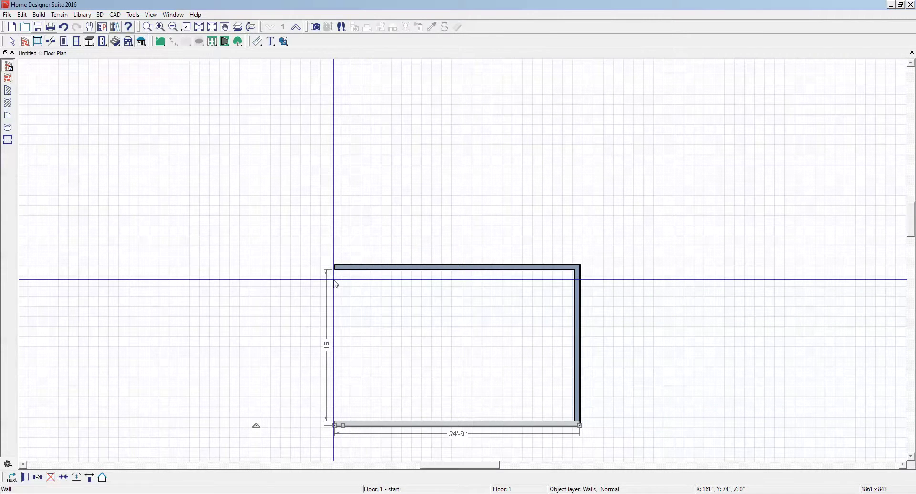
{"action": "key", "text": "ctrl+e"}
{"action": "left_click", "coordinate": [569, 362]}
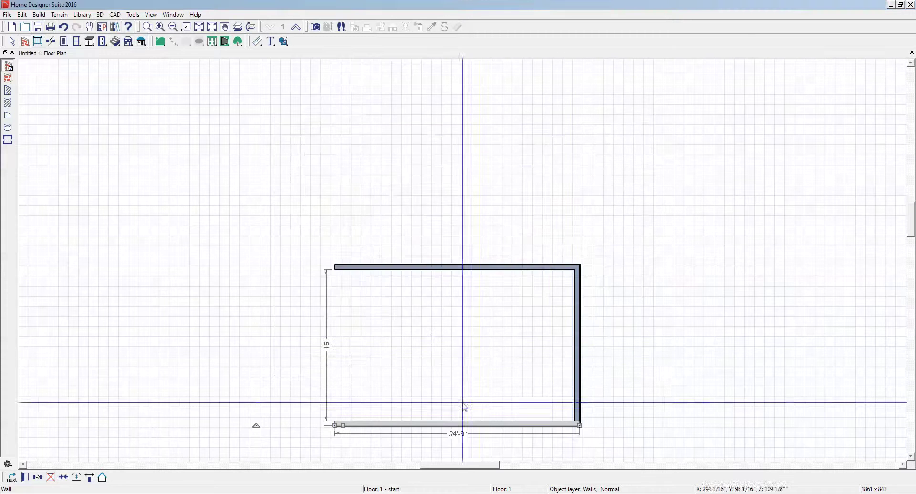
{"action": "key", "text": "Escape"}
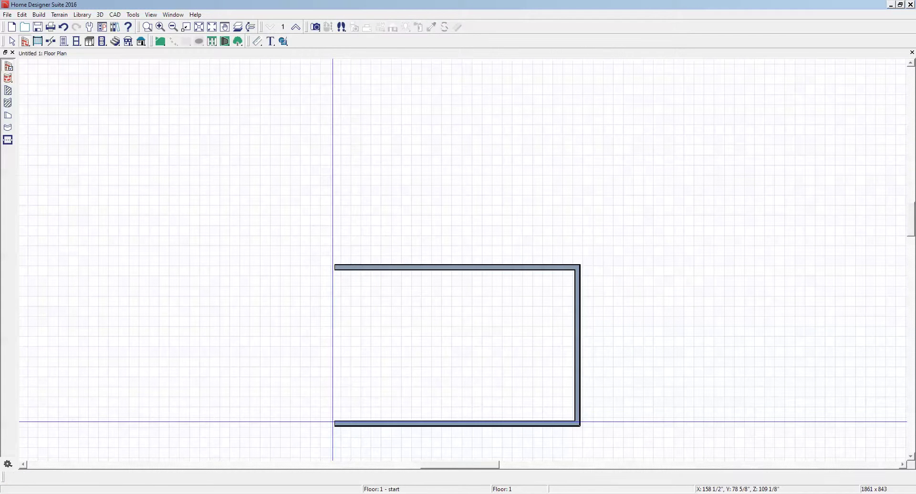
{"action": "left_click_drag", "start_coordinate": [334, 424], "coordinate": [339, 262]}
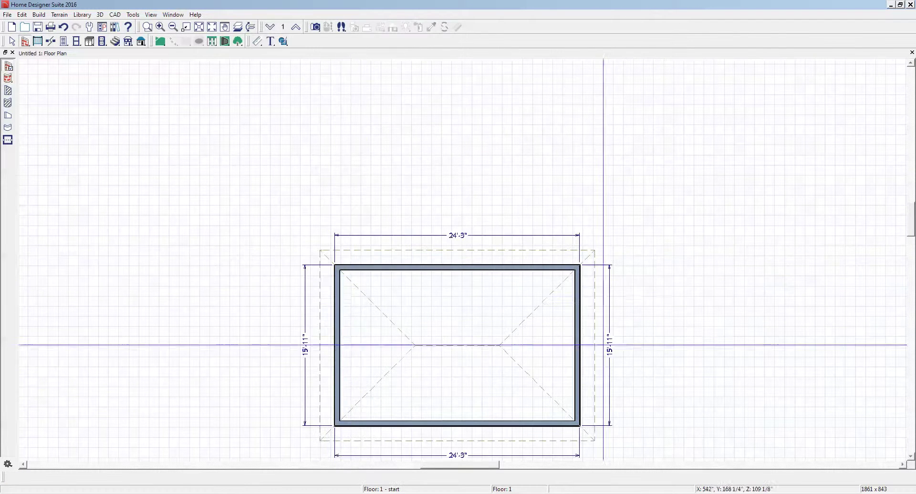
Step: Examine the building's roof and walls in a full perspective overview, orbit around it, and return to the floor plan
{"action": "scroll", "coordinate": [730, 306], "scroll_direction": "down", "scroll_amount": 1}
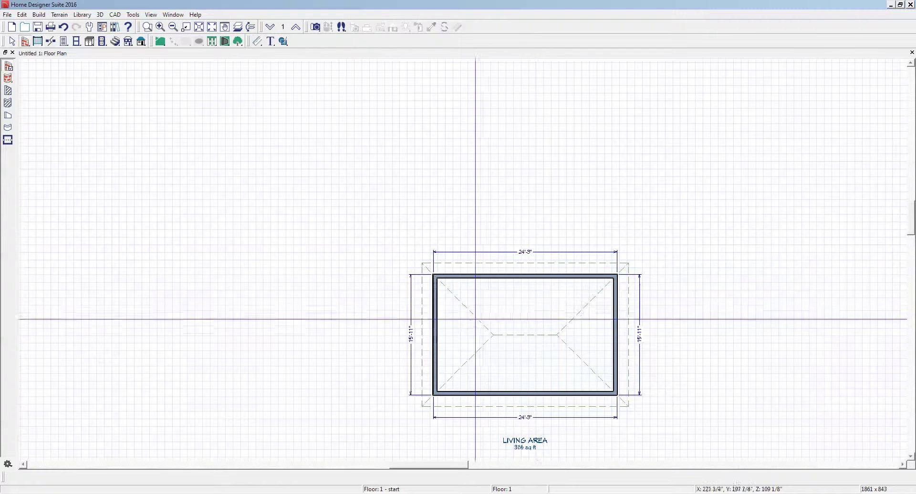
{"action": "scroll", "coordinate": [368, 81], "scroll_direction": "up", "scroll_amount": 1}
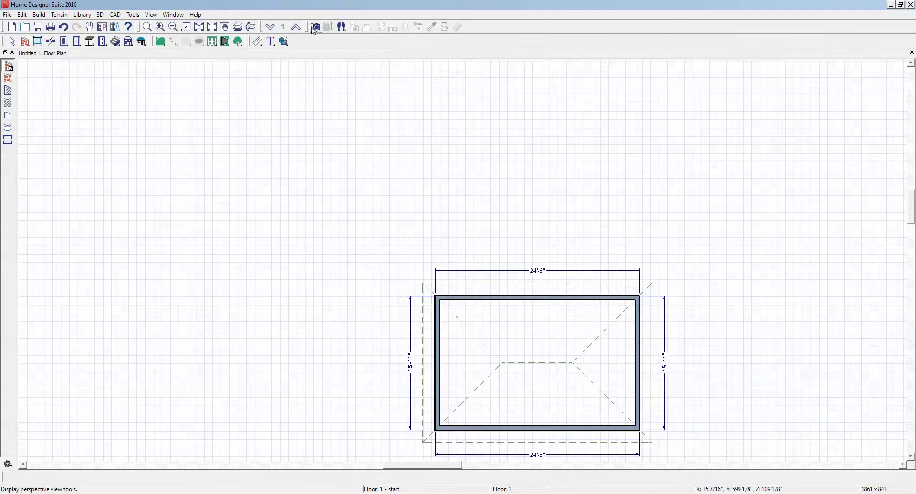
{"action": "left_click", "coordinate": [314, 28]}
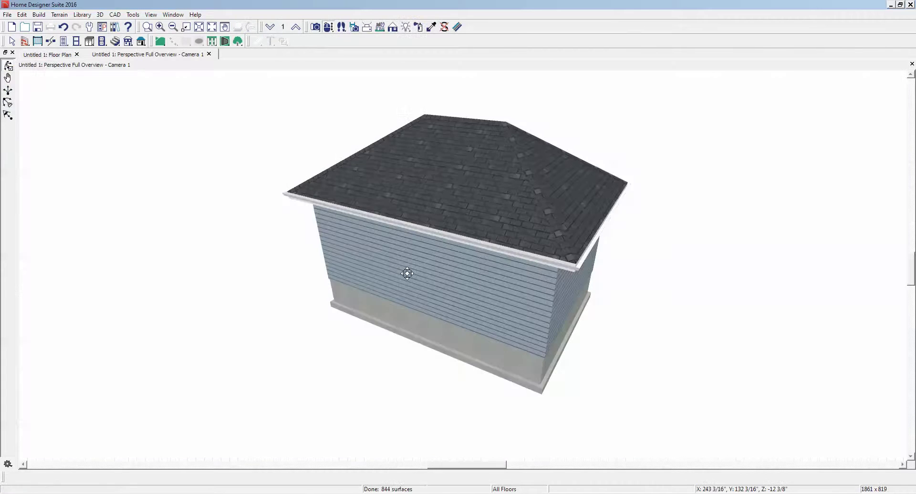
{"action": "left_click_drag", "start_coordinate": [405, 272], "coordinate": [828, 97]}
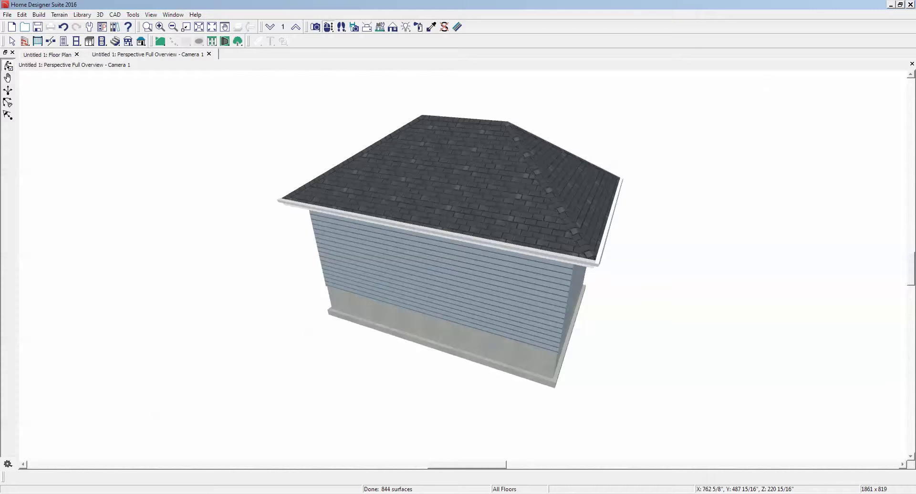
{"action": "left_click", "coordinate": [912, 64]}
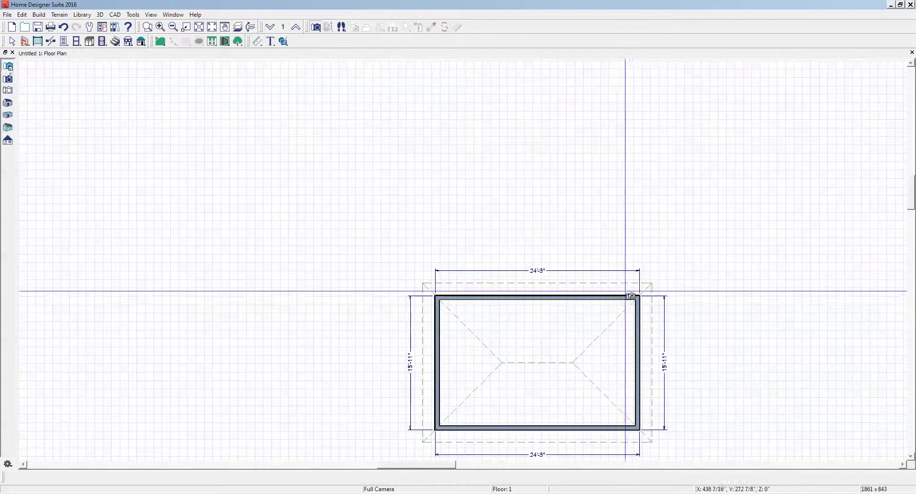
Step: Set the room's finished ceiling height to 8' in its structure specification
{"action": "scroll", "coordinate": [631, 191], "scroll_direction": "down", "scroll_amount": 2}
{"action": "key", "text": "Escape"}
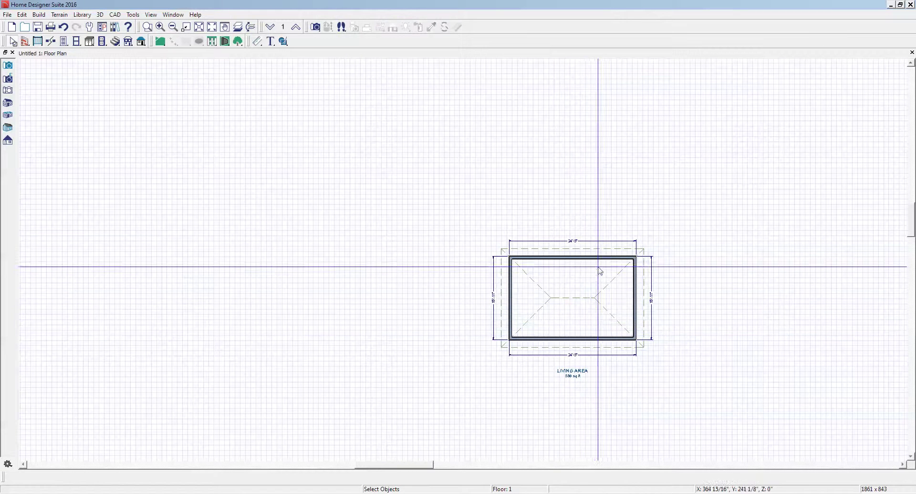
{"action": "right_click", "coordinate": [582, 282]}
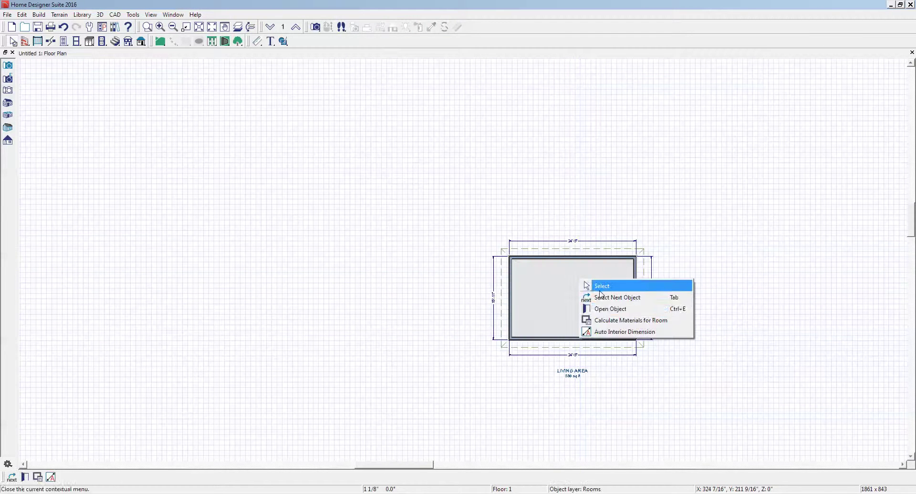
{"action": "left_click", "coordinate": [602, 309]}
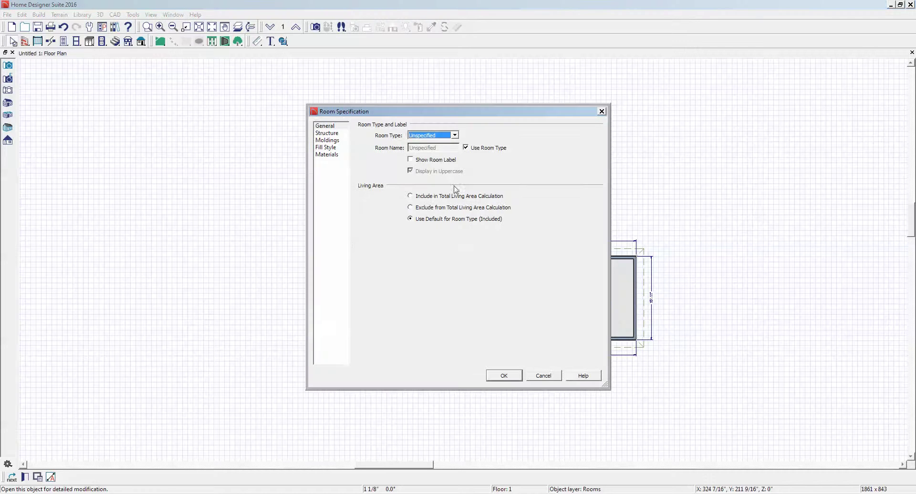
{"action": "left_click", "coordinate": [330, 133]}
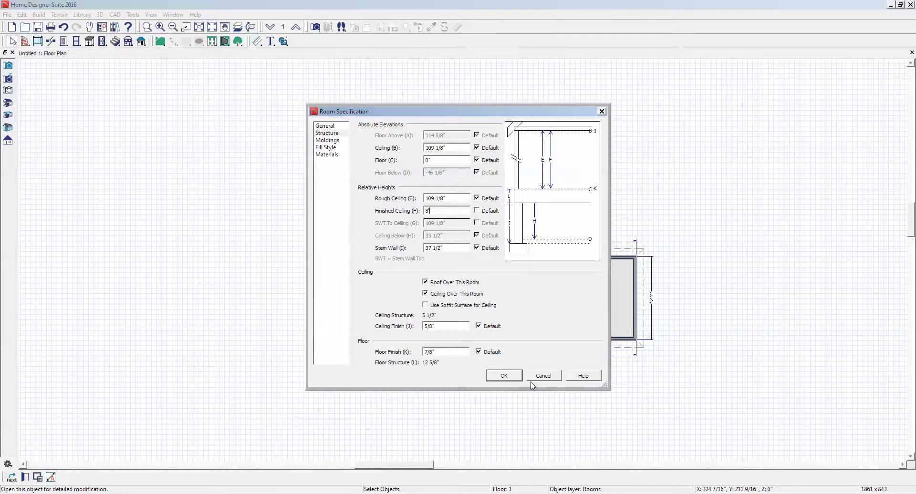
{"action": "type", "text": "8'"}
{"action": "left_click", "coordinate": [504, 375]}
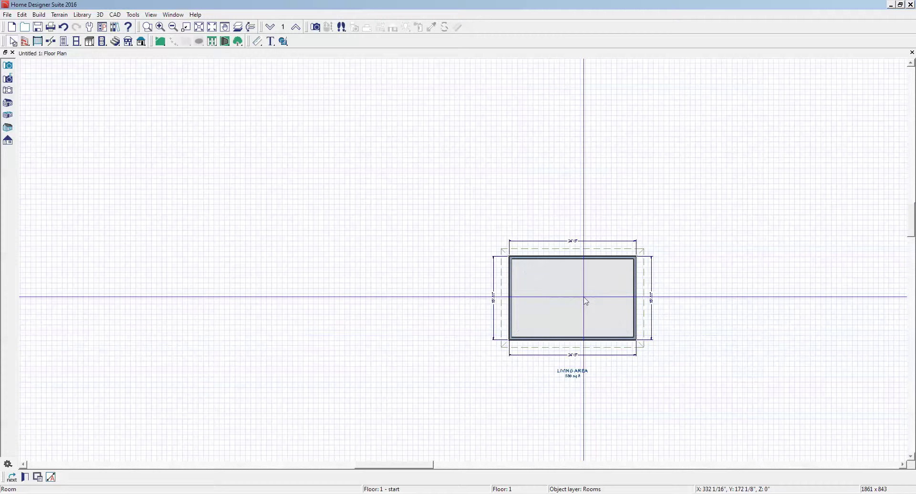
Step: Make the room's left wall a Full Gable Wall in its roof options
{"action": "scroll", "coordinate": [676, 287], "scroll_direction": "up", "scroll_amount": 1}
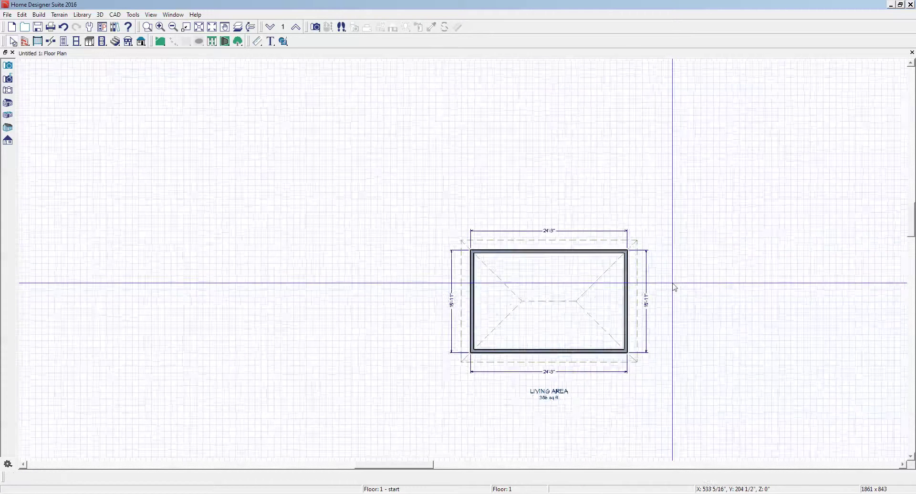
{"action": "scroll", "coordinate": [675, 287], "scroll_direction": "up", "scroll_amount": 1}
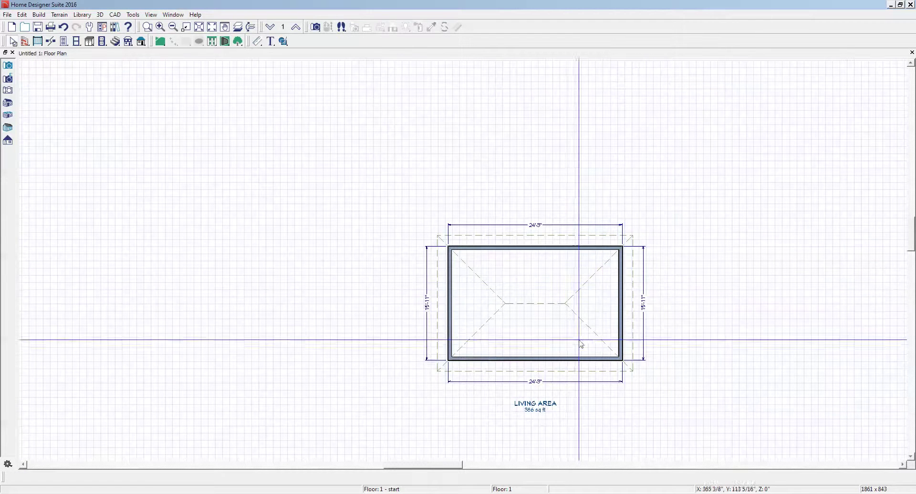
{"action": "left_click", "coordinate": [449, 300]}
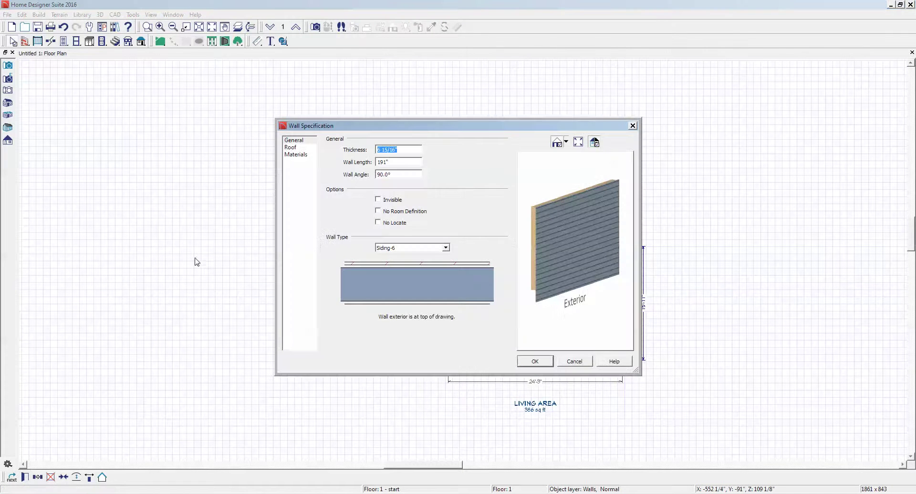
{"action": "left_click", "coordinate": [291, 148]}
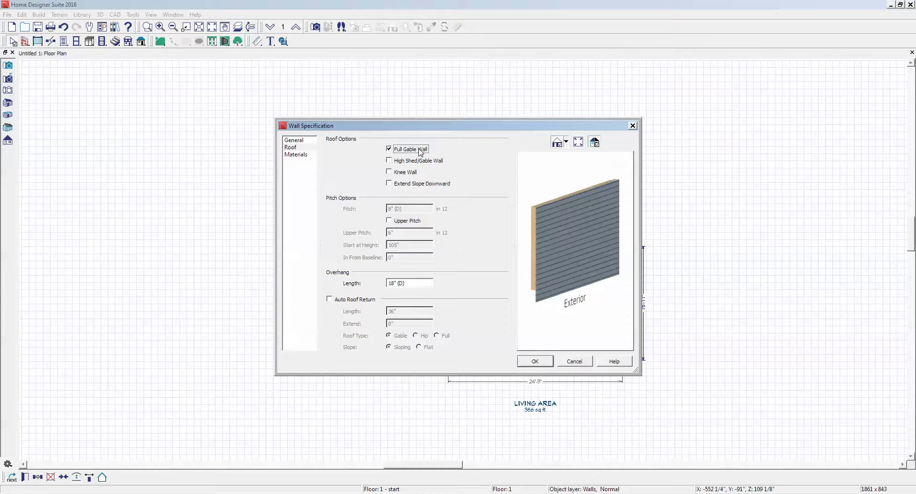
{"action": "left_click", "coordinate": [535, 361]}
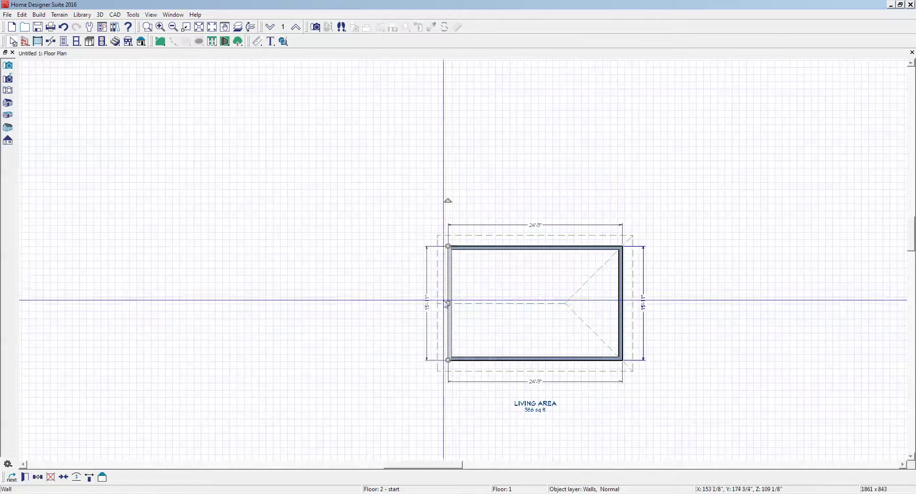
Step: Make the room's right wall a Full Gable Wall in its roof options
{"action": "right_click", "coordinate": [621, 298]}
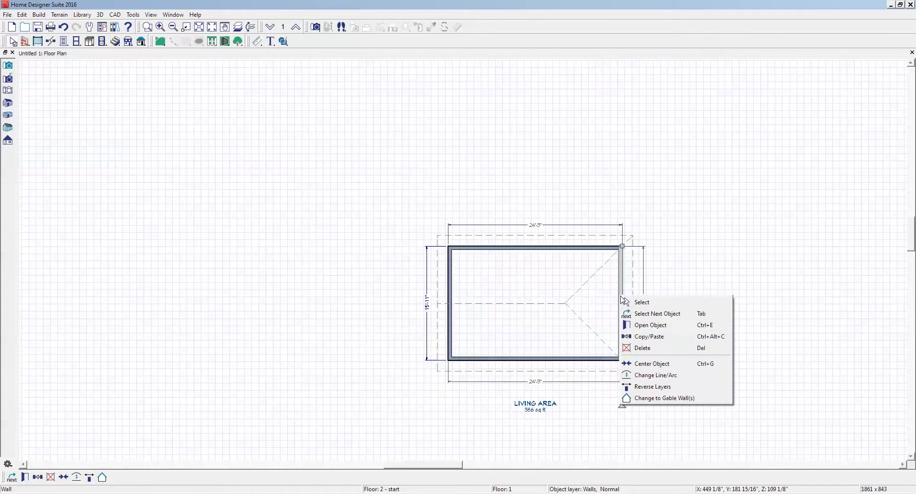
{"action": "left_click", "coordinate": [657, 329]}
{"action": "left_click", "coordinate": [294, 148]}
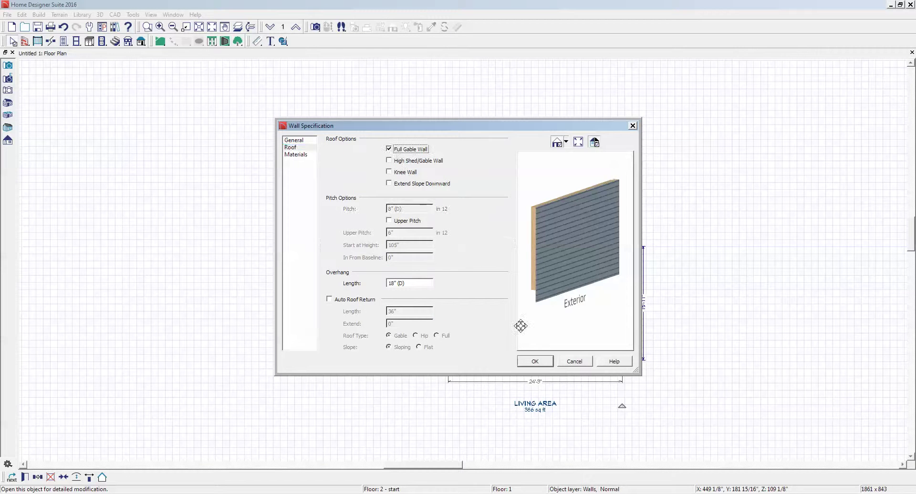
{"action": "left_click", "coordinate": [540, 363]}
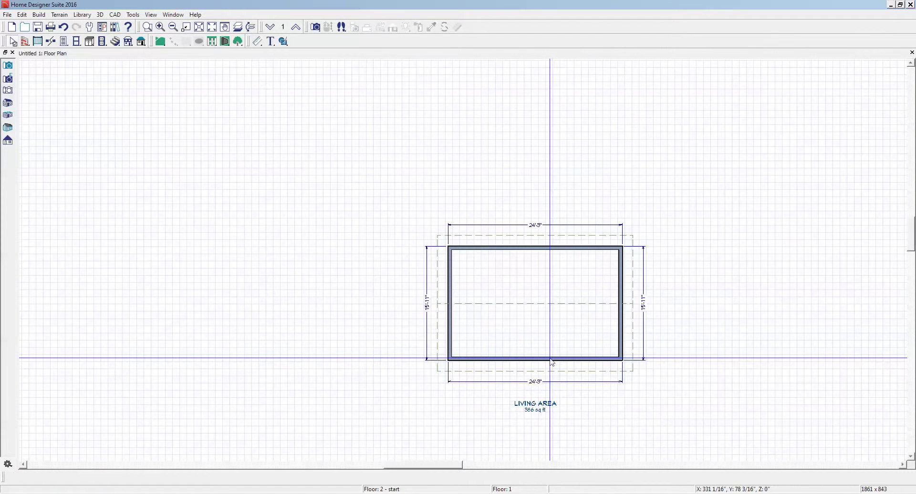
Step: Make the lower wall a High Shed/Gable Wall and check the roof in a full perspective overview before returning to the floor plan
{"action": "right_click", "coordinate": [553, 364]}
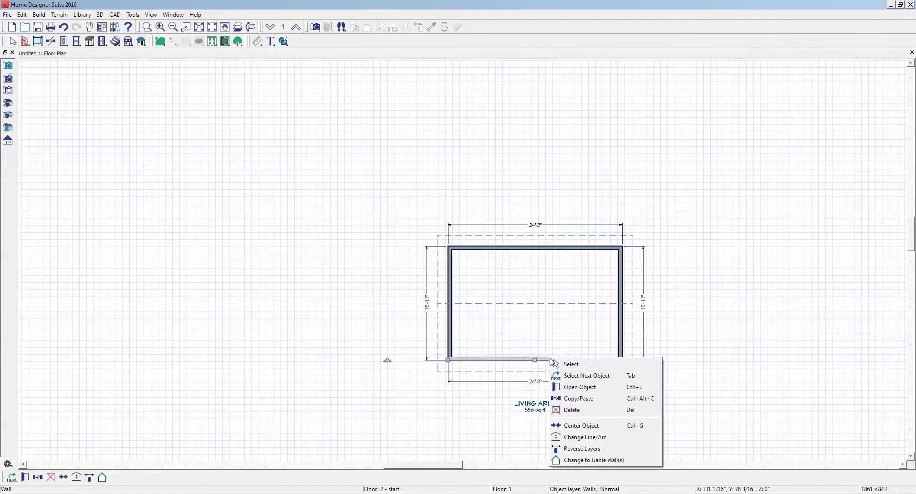
{"action": "left_click", "coordinate": [569, 387]}
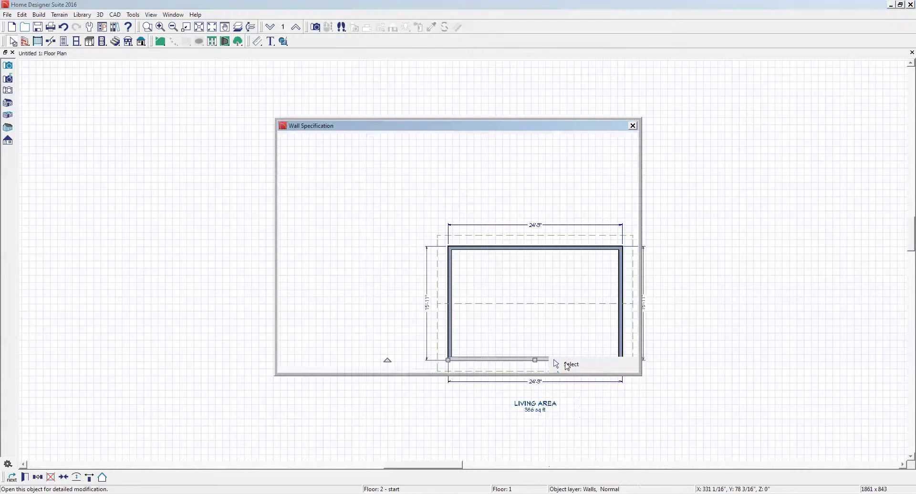
{"action": "left_click", "coordinate": [290, 147]}
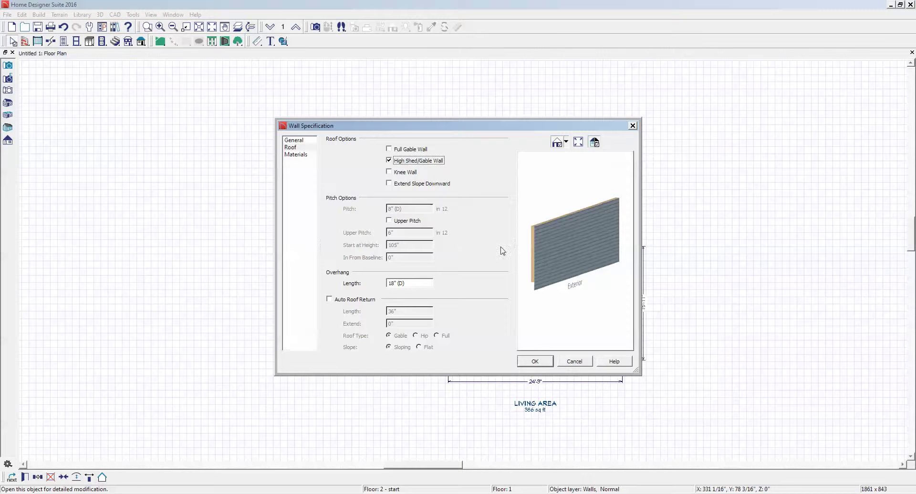
{"action": "left_click", "coordinate": [543, 364]}
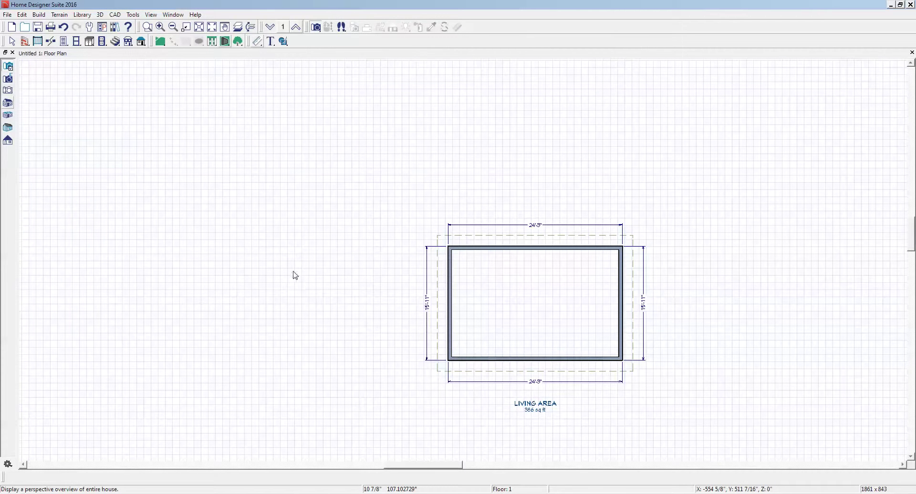
{"action": "left_click_drag", "start_coordinate": [296, 272], "coordinate": [235, 292]}
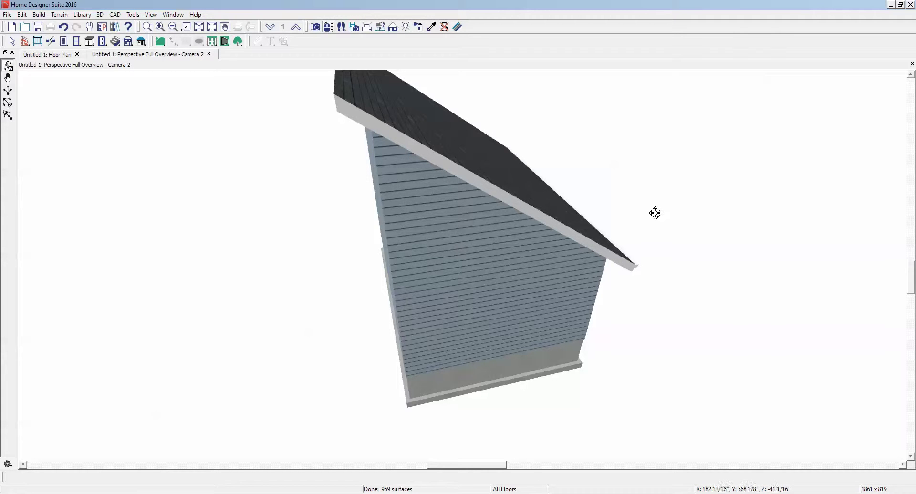
{"action": "key", "text": "ctrl+Tab"}
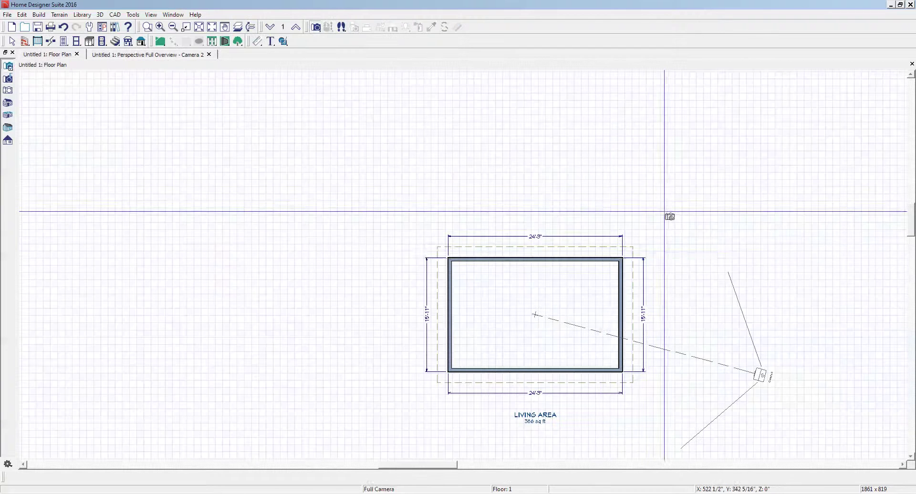
Step: Lower the roof pitch of the upper wall in its roof options and orbit the full overview to check the shed roof
{"action": "right_click", "coordinate": [582, 259]}
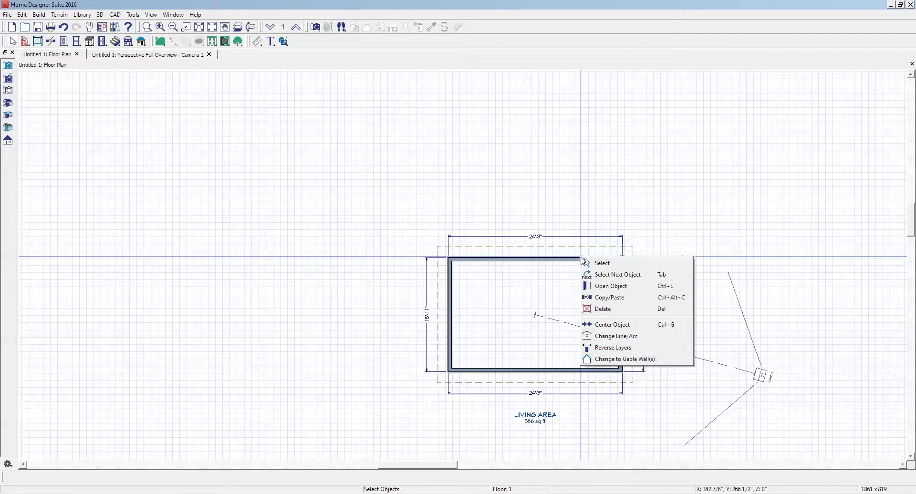
{"action": "left_click", "coordinate": [612, 285]}
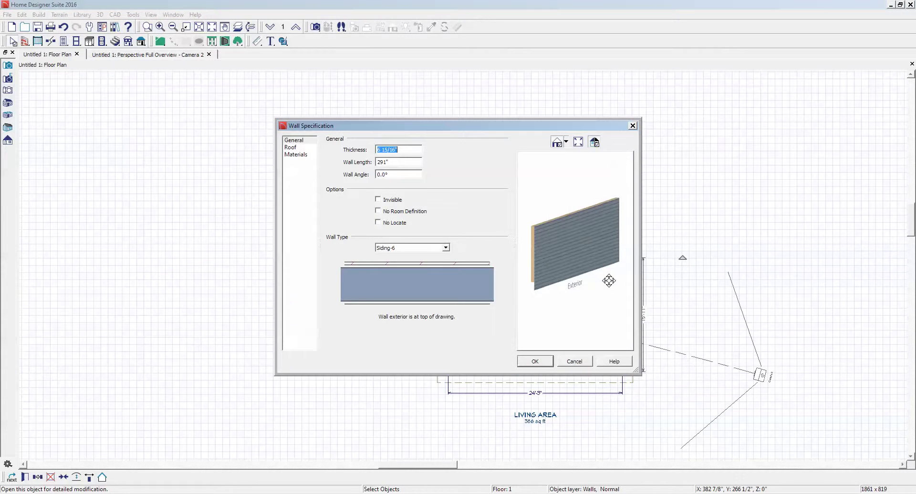
{"action": "left_click", "coordinate": [290, 148]}
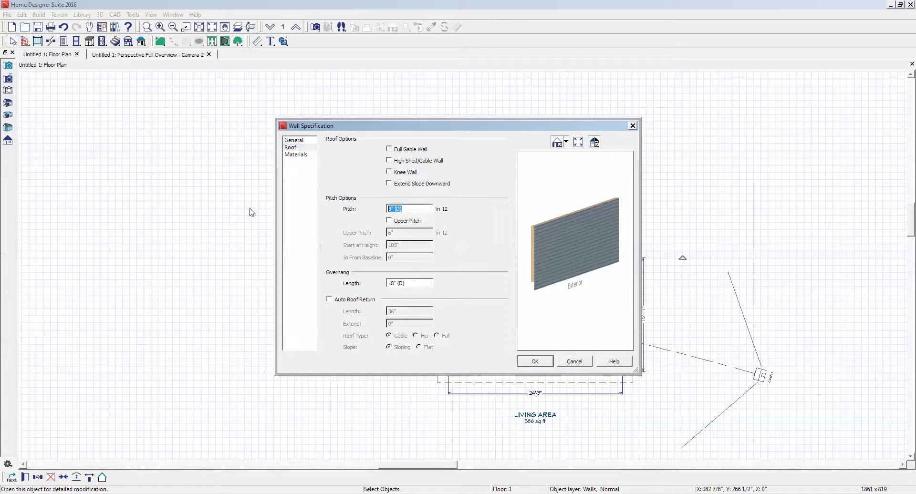
{"action": "left_click", "coordinate": [535, 361]}
{"action": "key", "text": "ctrl+Tab"}
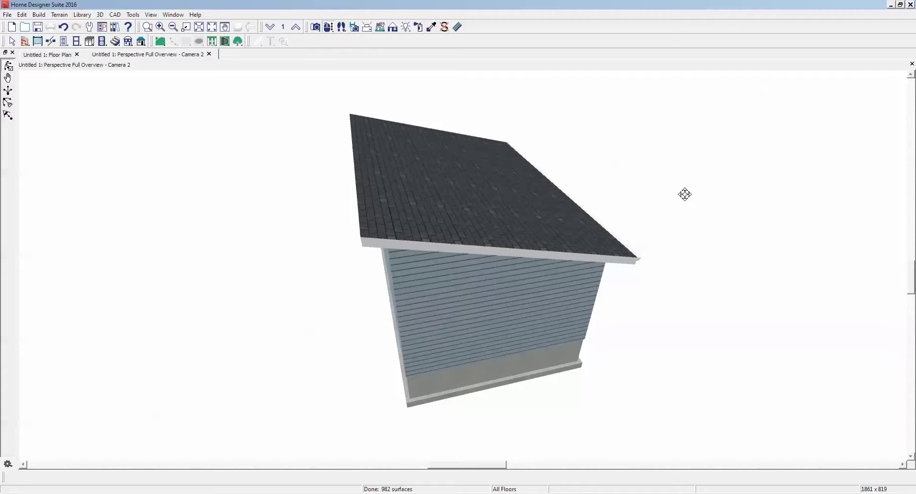
{"action": "left_click_drag", "start_coordinate": [446, 259], "coordinate": [593, 221]}
Step: In the floor plan, extend the house's right wall about 7'-11" beyond its lower wall
{"action": "key", "text": "ctrl+Tab"}
{"action": "scroll", "coordinate": [735, 144], "scroll_direction": "down", "scroll_amount": 6}
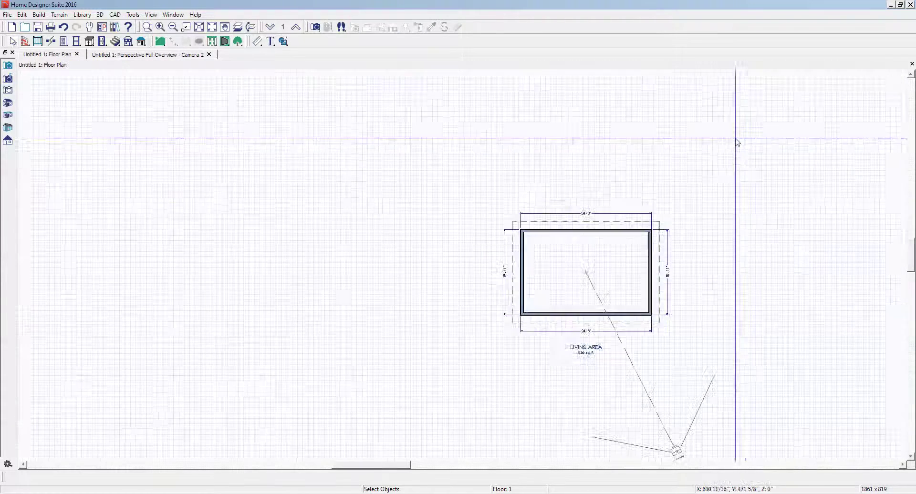
{"action": "scroll", "coordinate": [663, 316], "scroll_direction": "up", "scroll_amount": 1}
{"action": "scroll", "coordinate": [662, 323], "scroll_direction": "up", "scroll_amount": 5}
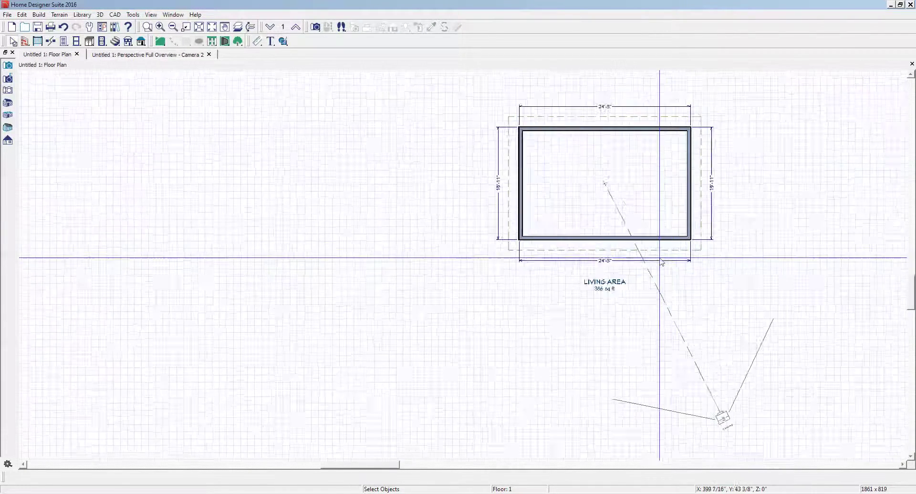
{"action": "left_click", "coordinate": [701, 218]}
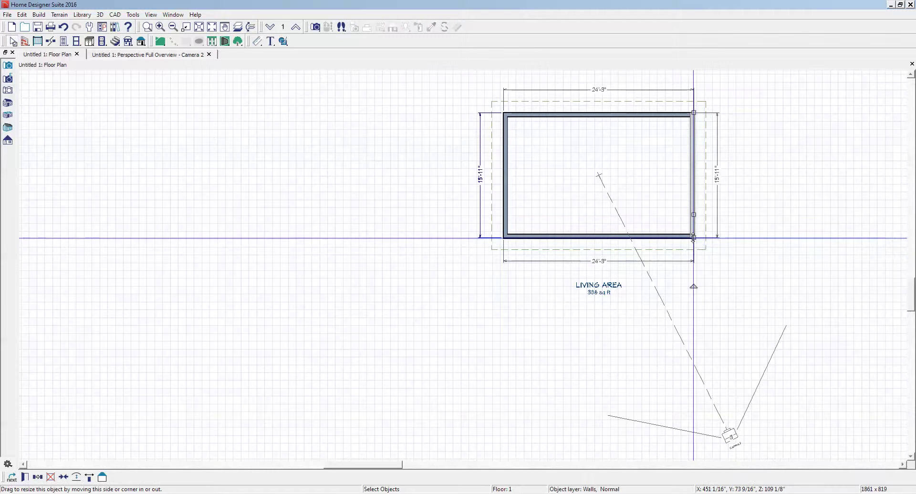
{"action": "left_click_drag", "start_coordinate": [693, 237], "coordinate": [694, 301]}
{"action": "left_click", "coordinate": [743, 287]}
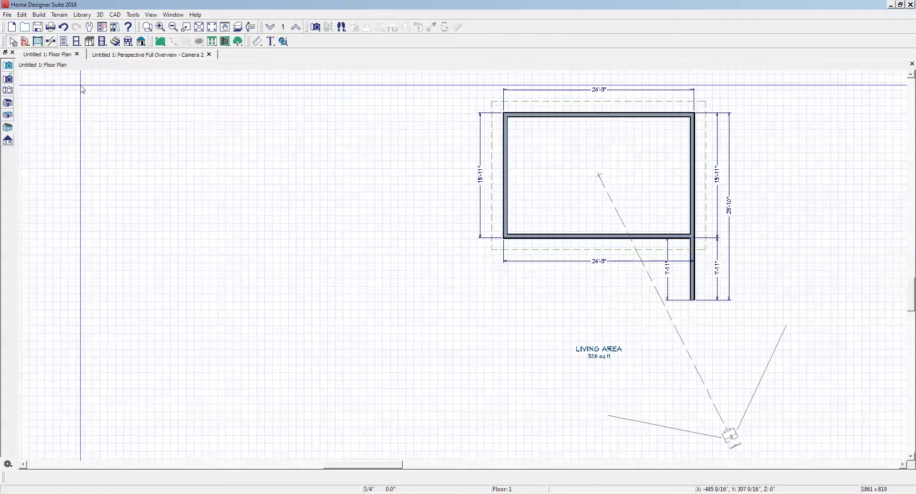
Step: Draw straight exterior walls enclosing a bump-out about 12'-4" wide below the house and inspect its roof from several angles in the overview
{"action": "left_click", "coordinate": [26, 41]}
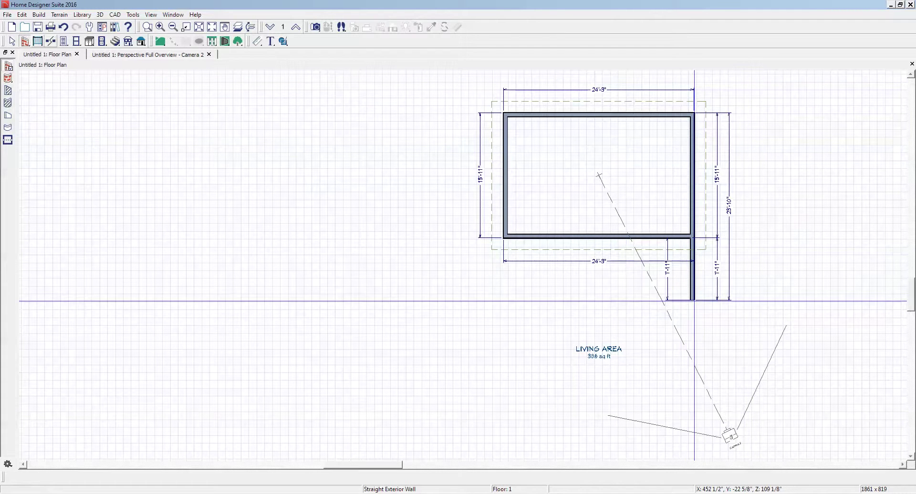
{"action": "left_click_drag", "start_coordinate": [695, 299], "coordinate": [596, 238]}
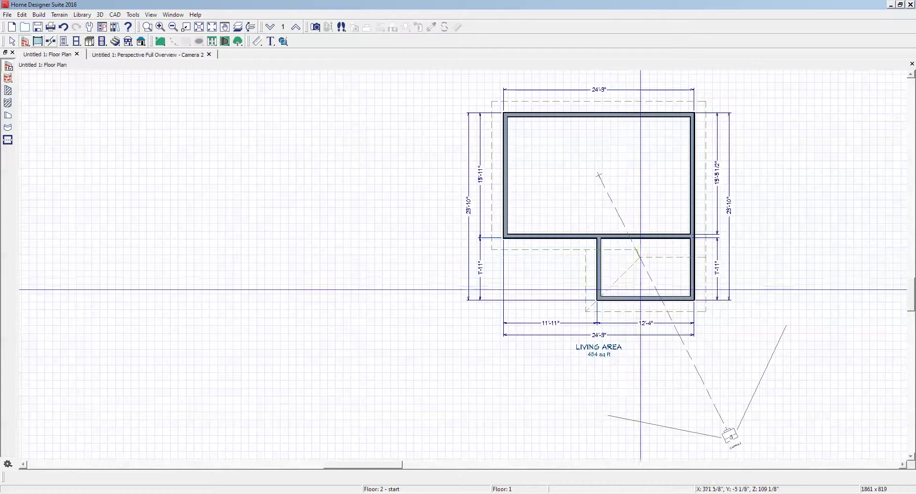
{"action": "key", "text": "ctrl+Tab"}
{"action": "left_click_drag", "start_coordinate": [515, 304], "coordinate": [458, 254]}
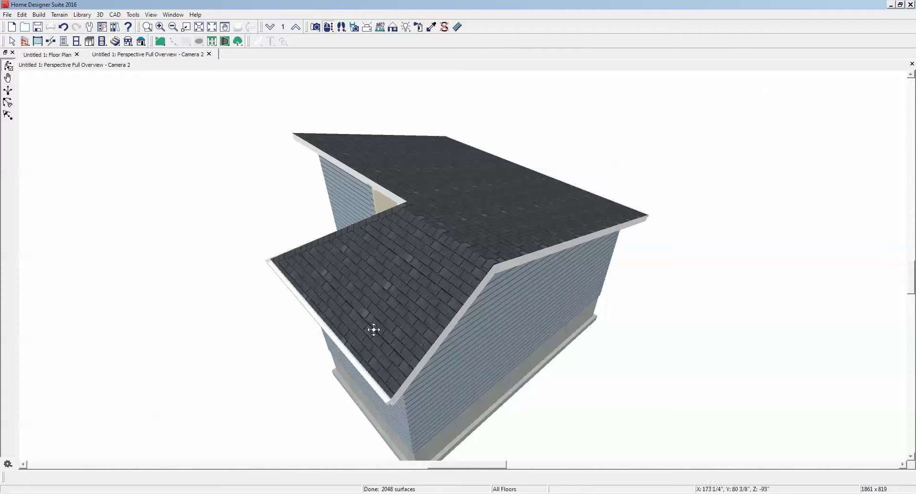
{"action": "left_click_drag", "start_coordinate": [427, 358], "coordinate": [321, 310]}
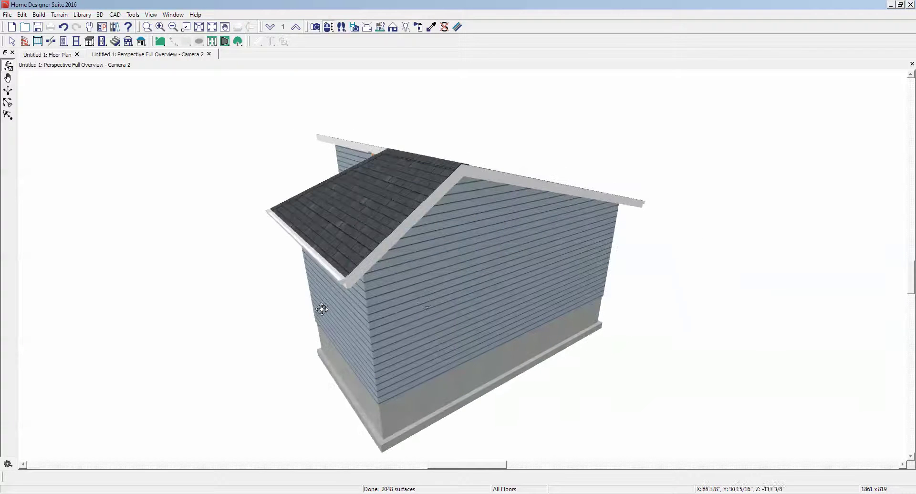
{"action": "scroll", "coordinate": [497, 258], "scroll_direction": "up", "scroll_amount": 2}
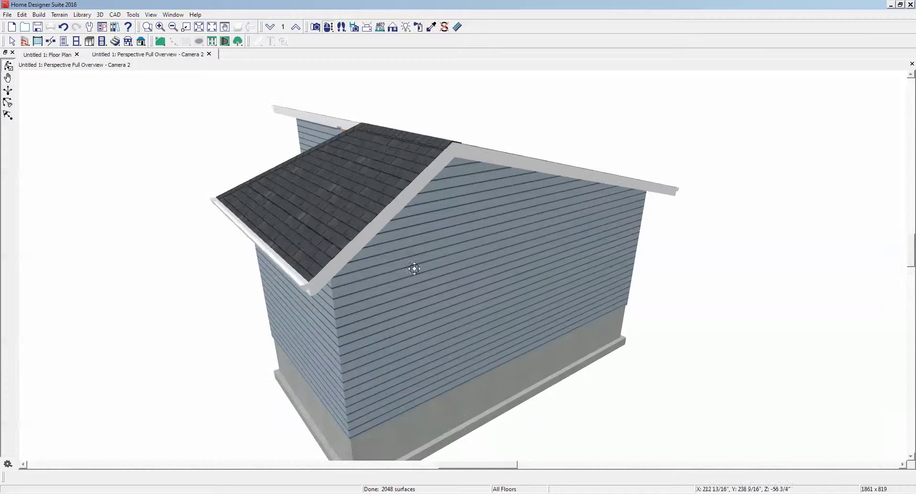
{"action": "left_click_drag", "start_coordinate": [462, 258], "coordinate": [570, 274]}
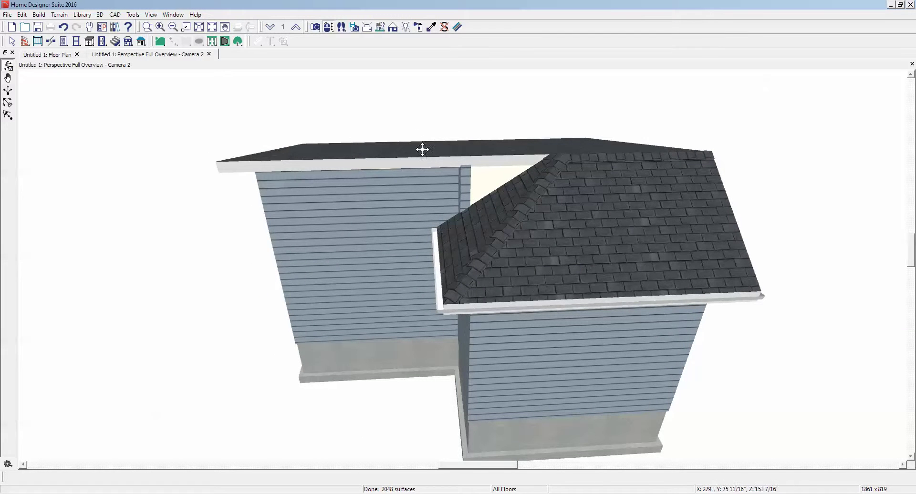
{"action": "left_click_drag", "start_coordinate": [422, 149], "coordinate": [496, 238]}
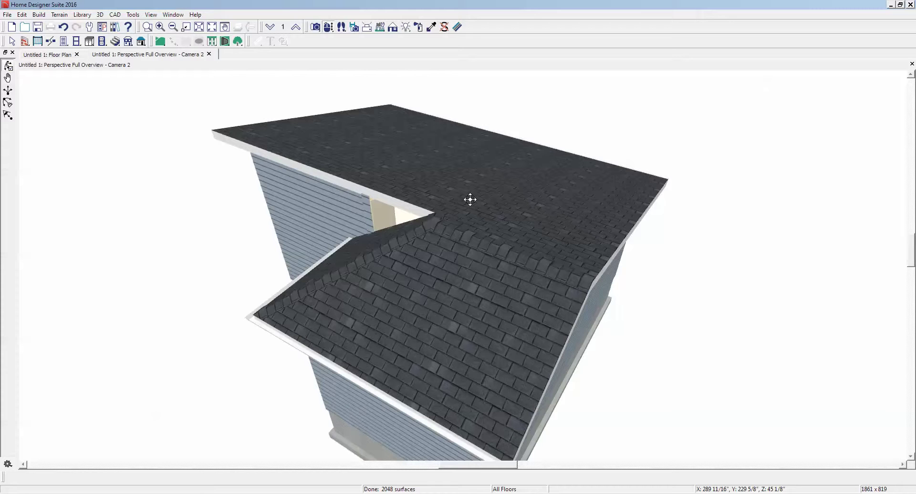
Step: Tile the perspective overview and the floor plan side by side, framing the bump-out in both views
{"action": "key", "text": "shift+F4"}
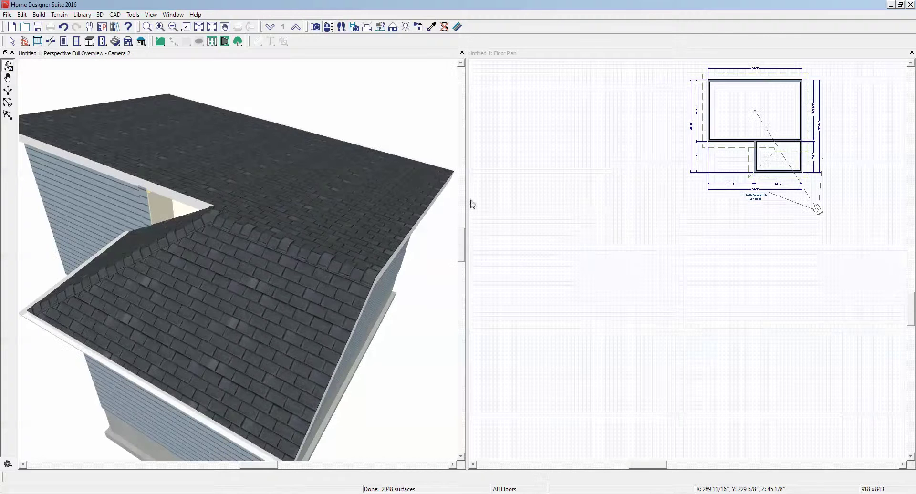
{"action": "left_click_drag", "start_coordinate": [337, 229], "coordinate": [336, 180]}
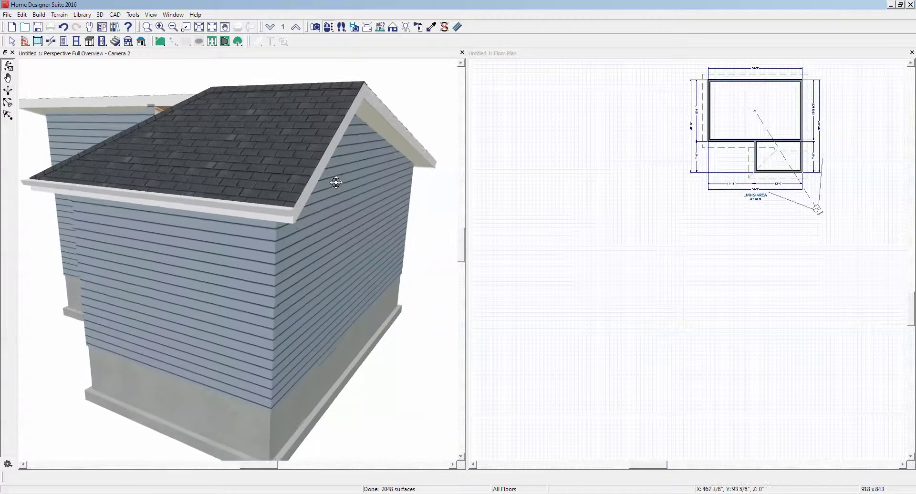
{"action": "scroll", "coordinate": [869, 163], "scroll_direction": "up", "scroll_amount": 5}
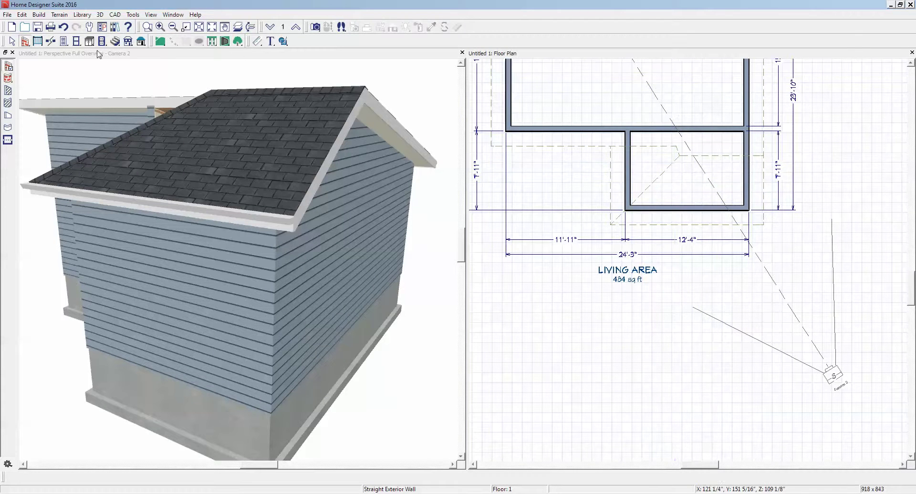
Step: Break the right wall where it meets the main room's lower wall and review the roof options of the bump-out segment
{"action": "left_click", "coordinate": [50, 41]}
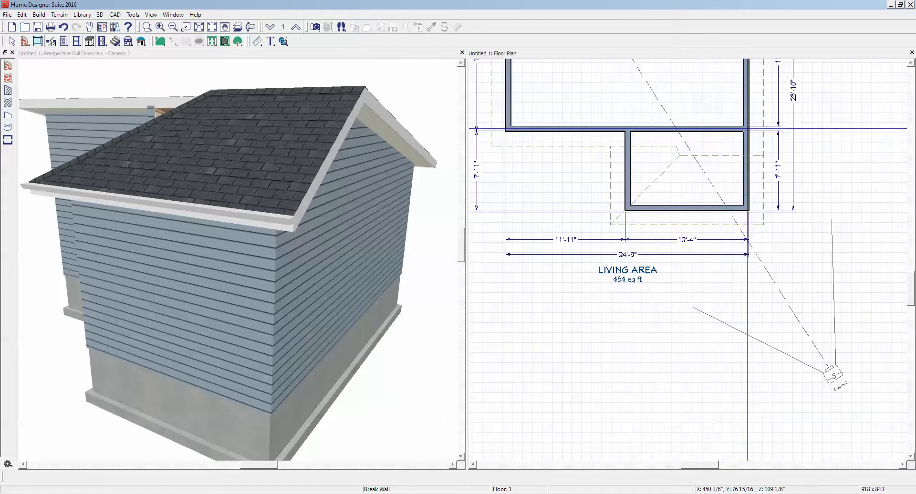
{"action": "left_click", "coordinate": [748, 128]}
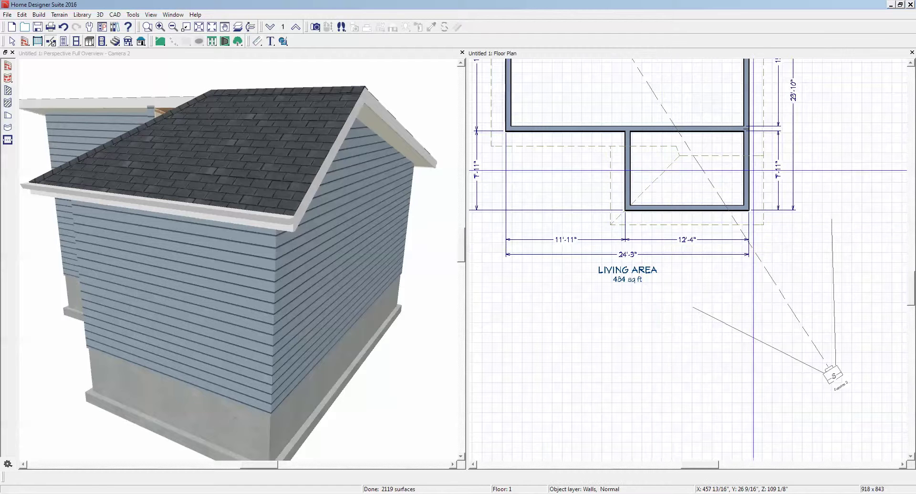
{"action": "right_click", "coordinate": [754, 172]}
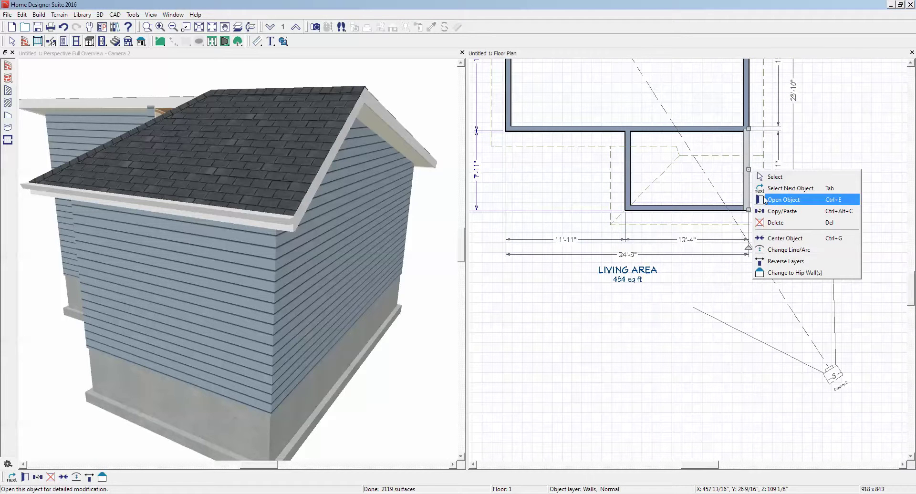
{"action": "left_click", "coordinate": [783, 199]}
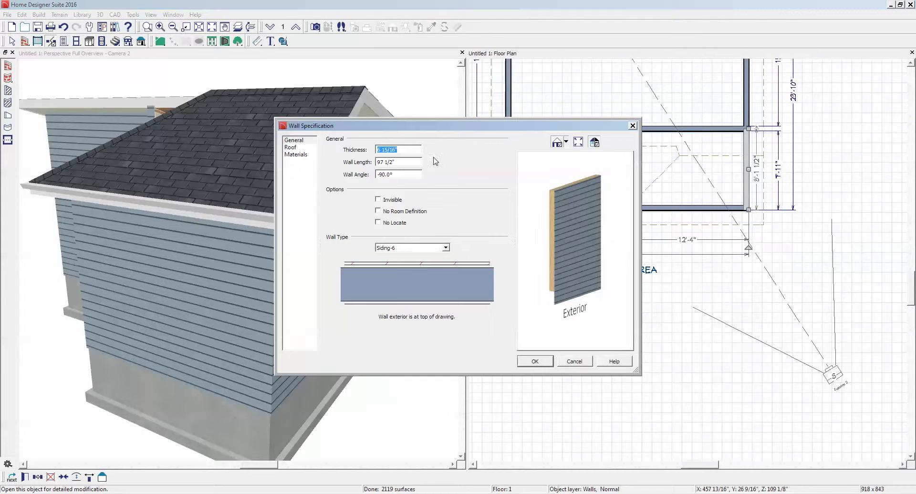
{"action": "left_click", "coordinate": [292, 148]}
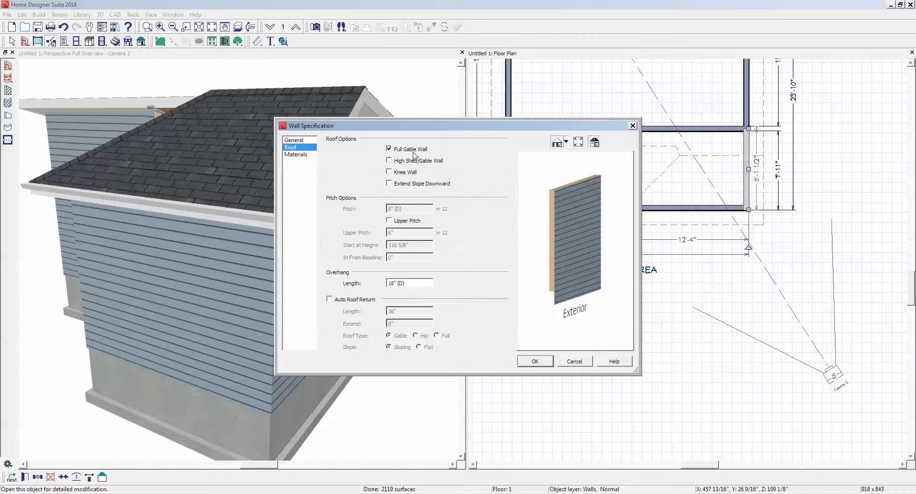
{"action": "left_click", "coordinate": [573, 363]}
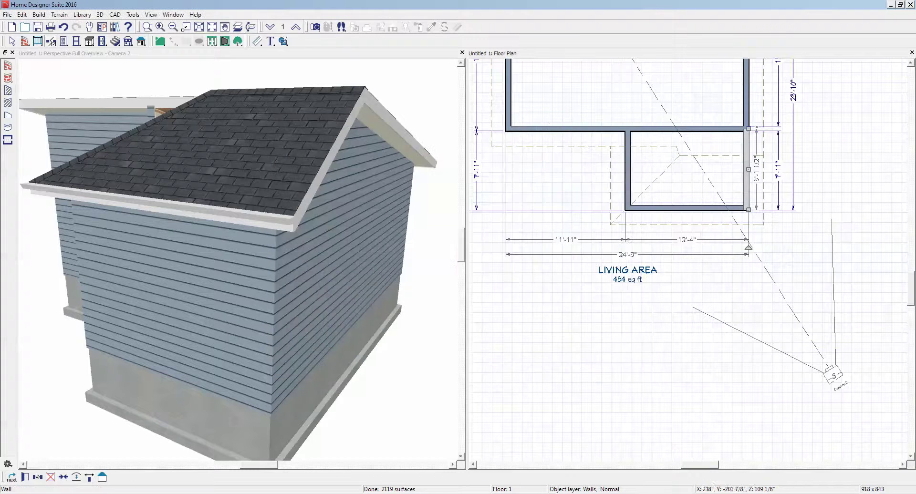
Step: Make the bump-out's left wall a Full Gable Wall in its roof options and deselect it
{"action": "right_click", "coordinate": [629, 178]}
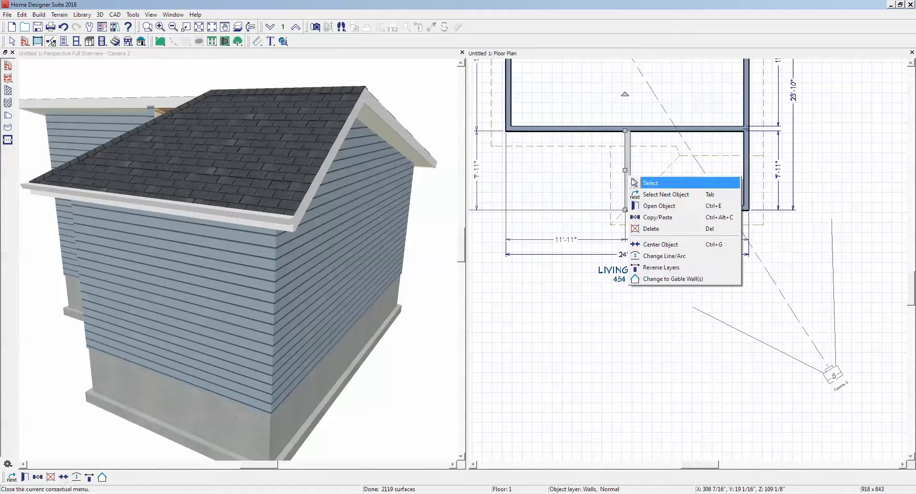
{"action": "left_click", "coordinate": [663, 206]}
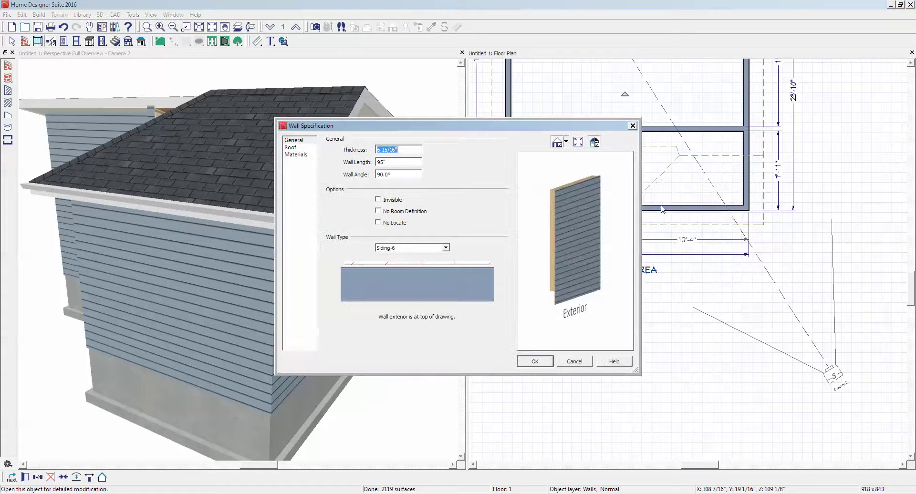
{"action": "left_click", "coordinate": [297, 148]}
{"action": "left_click", "coordinate": [395, 149]}
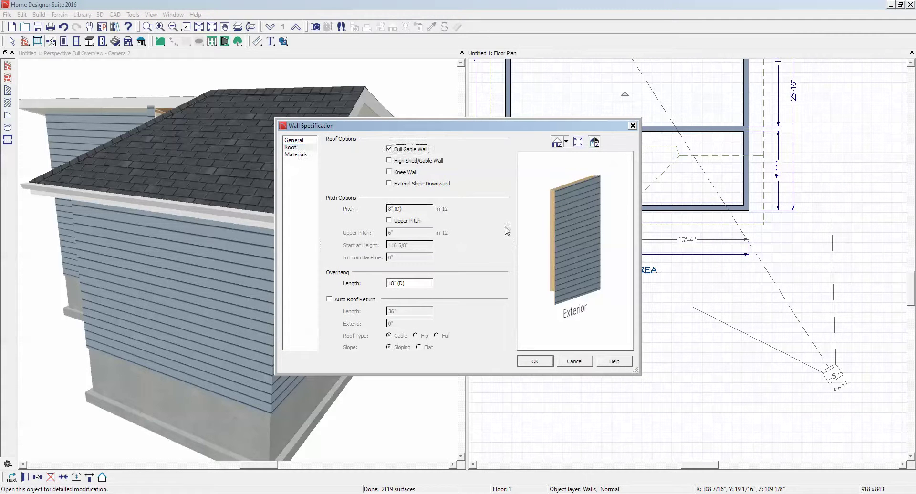
{"action": "left_click", "coordinate": [534, 361]}
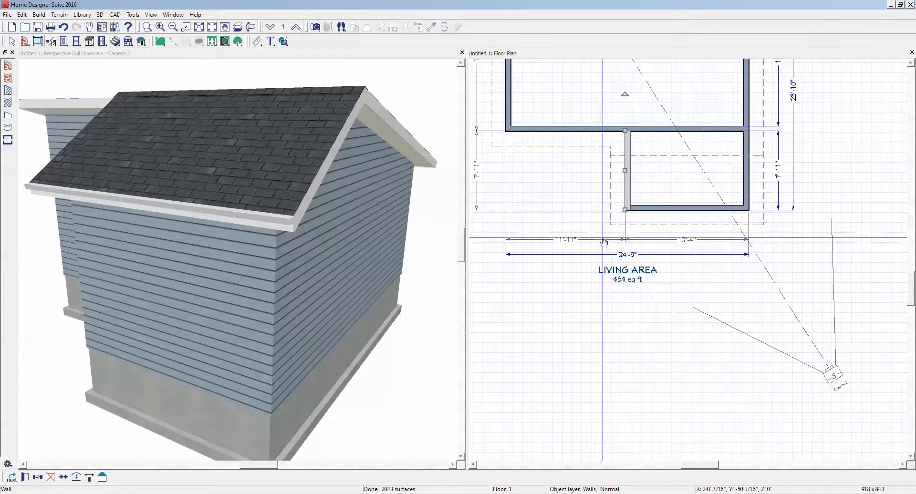
{"action": "key", "text": "Escape"}
Step: Set the bump-out room's finished ceiling height to 8' in its structure specification, overriding the default
{"action": "left_click", "coordinate": [659, 175]}
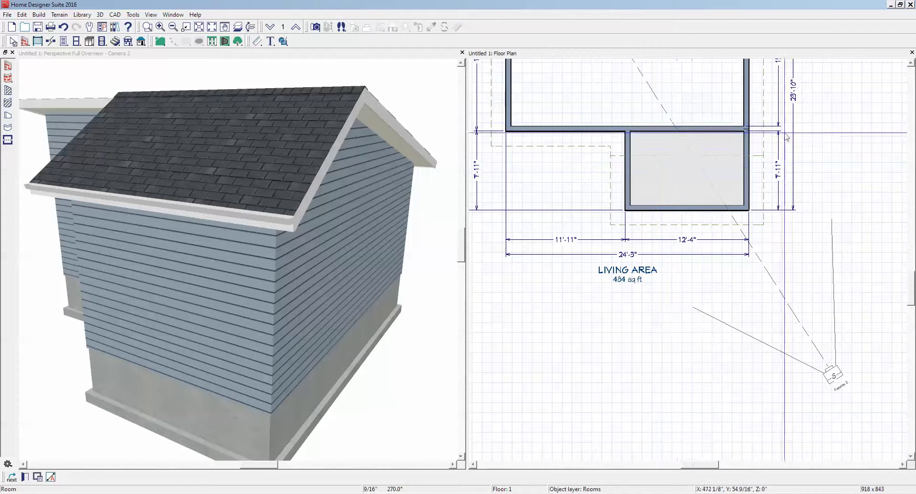
{"action": "right_click", "coordinate": [659, 178]}
{"action": "left_click", "coordinate": [680, 207]}
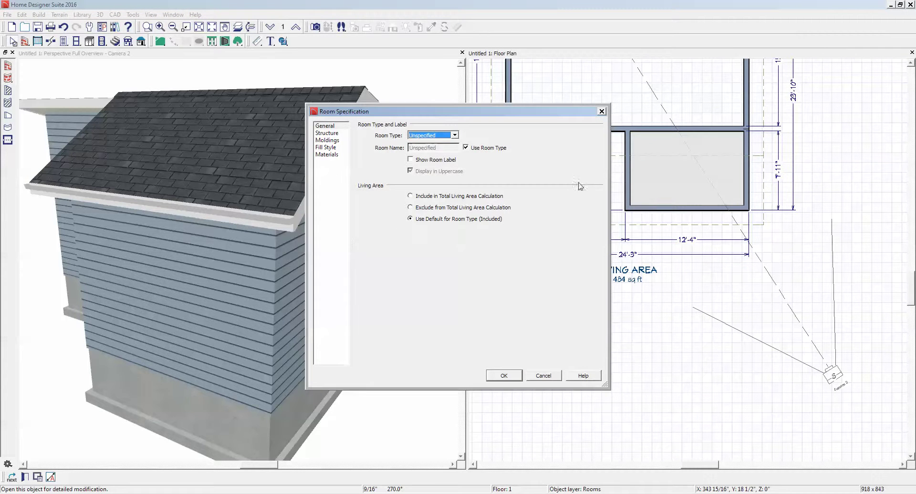
{"action": "left_click", "coordinate": [328, 133]}
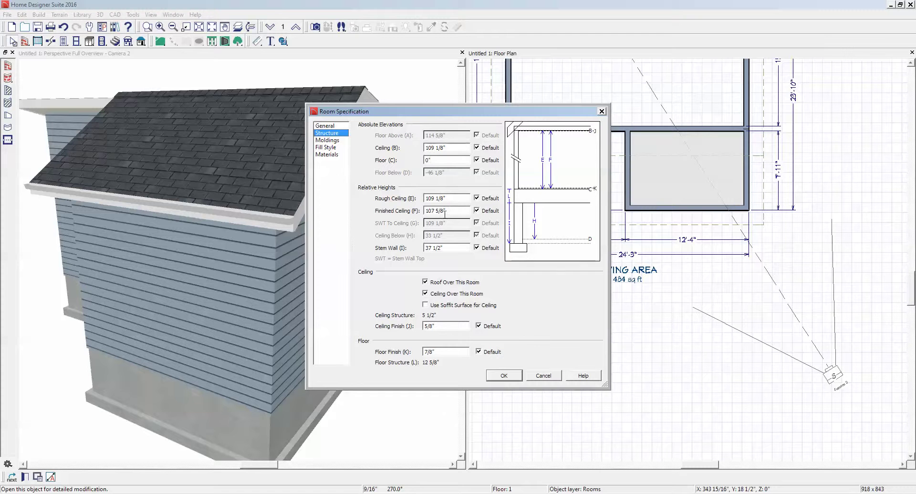
{"action": "left_click", "coordinate": [479, 212]}
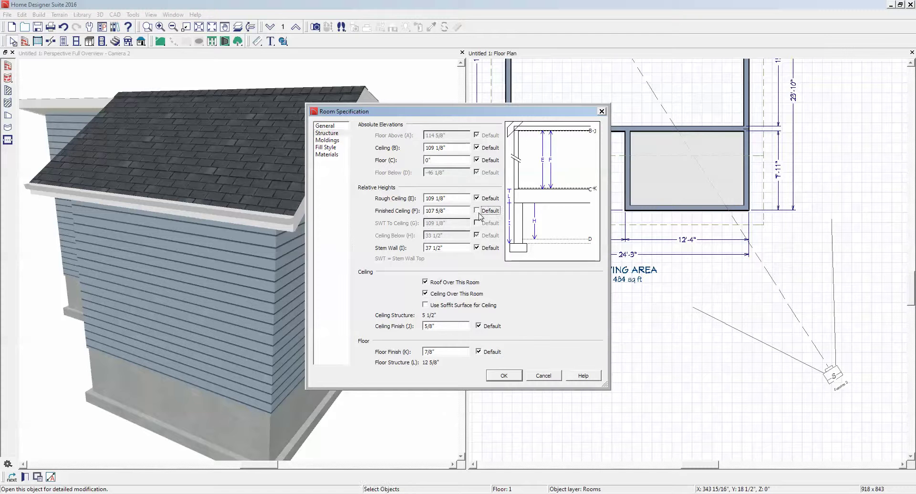
{"action": "left_click_drag", "start_coordinate": [465, 210], "coordinate": [340, 218]}
{"action": "type", "text": "8"}
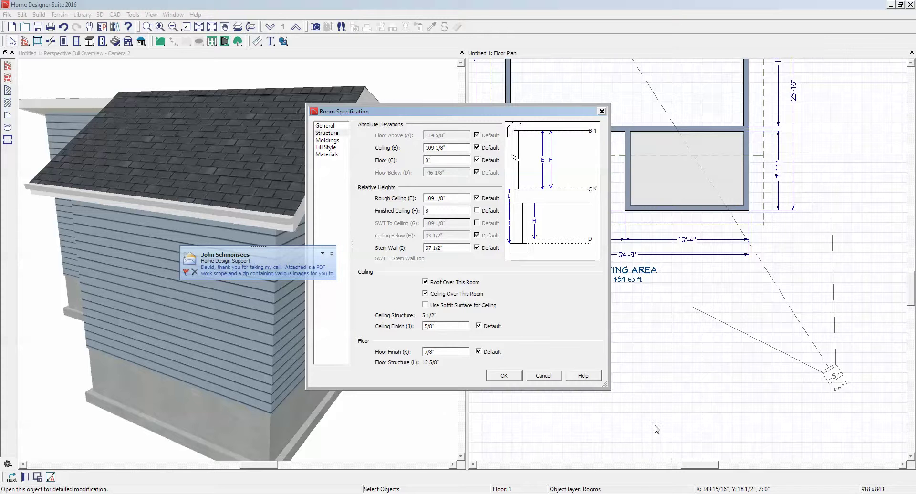
{"action": "left_click", "coordinate": [511, 377]}
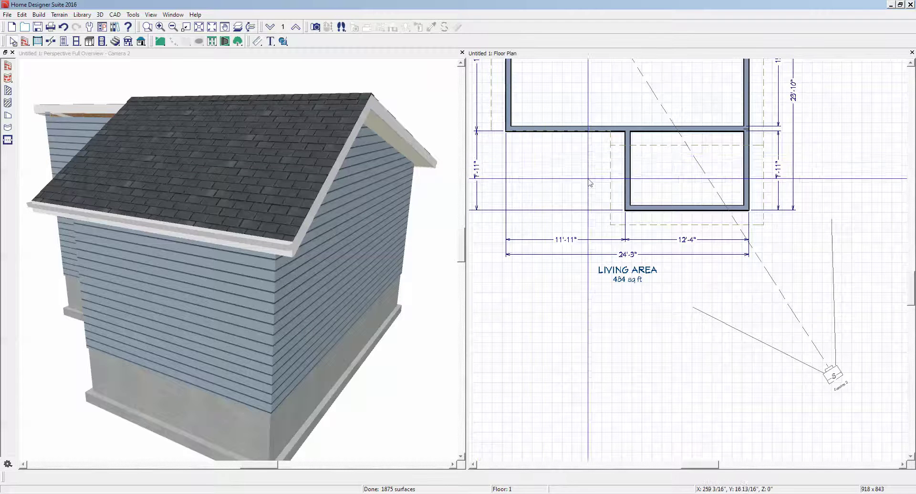
{"action": "scroll", "coordinate": [587, 181], "scroll_direction": "down", "scroll_amount": 1}
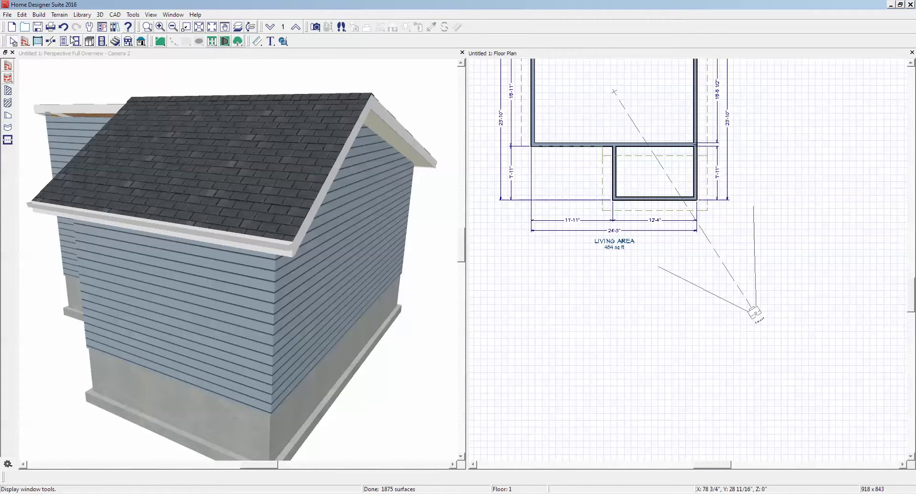
Step: Set the bump-out room's finished ceiling height to 7' in its structure specification
{"action": "left_click", "coordinate": [153, 56]}
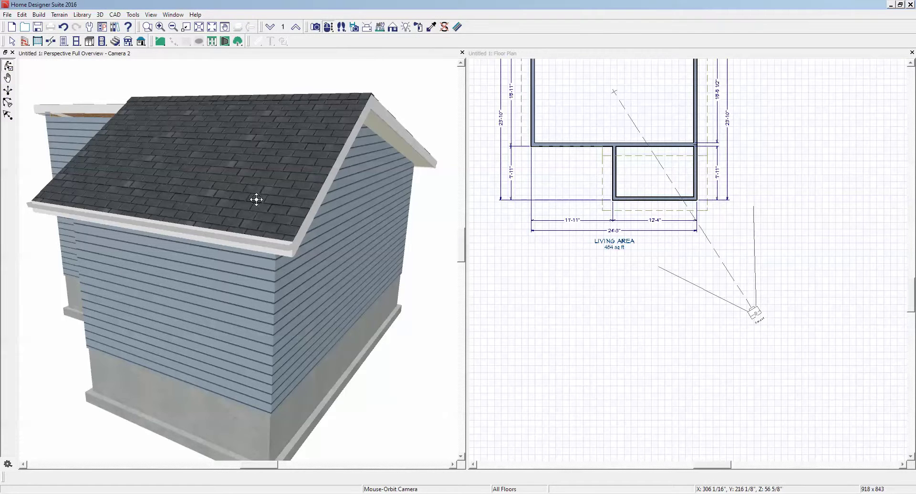
{"action": "left_click_drag", "start_coordinate": [256, 198], "coordinate": [164, 186]}
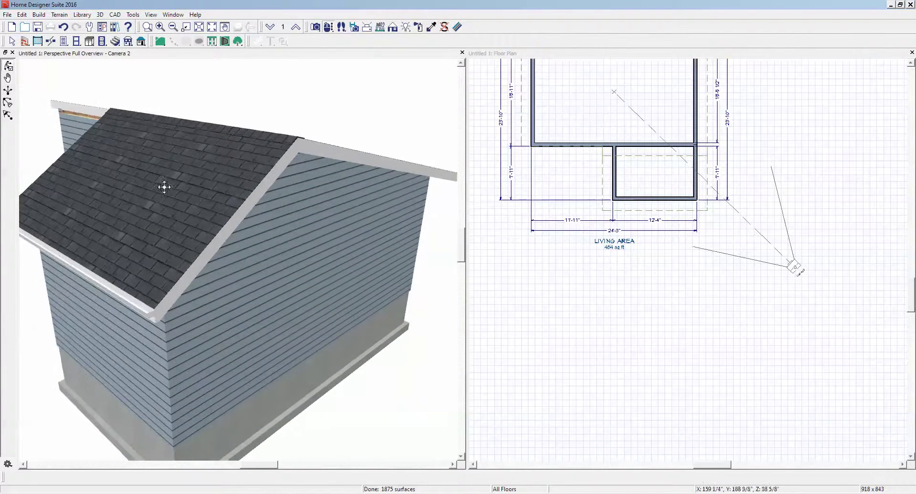
{"action": "right_click", "coordinate": [640, 180]}
{"action": "left_click", "coordinate": [671, 206]}
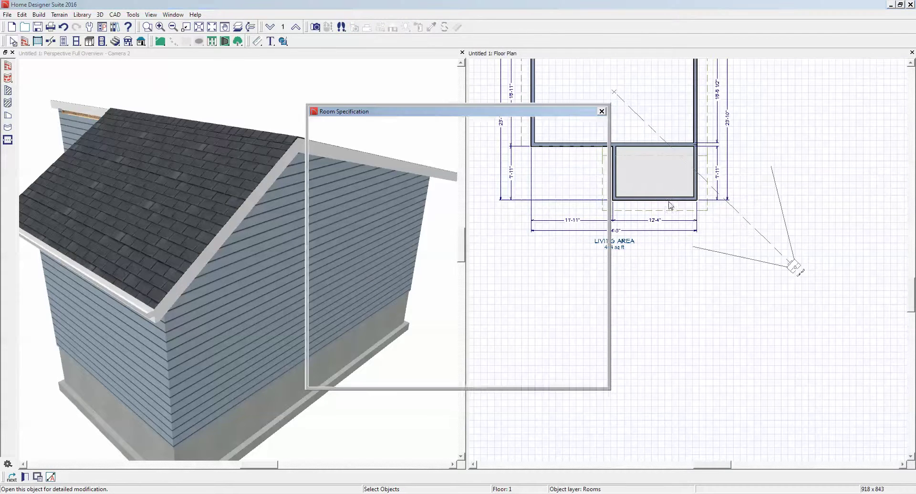
{"action": "left_click", "coordinate": [333, 134]}
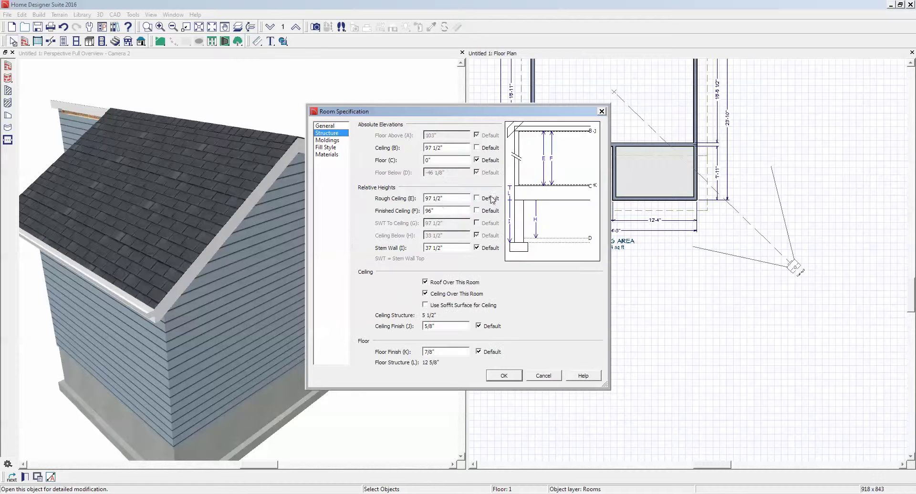
{"action": "double_click", "coordinate": [453, 211]}
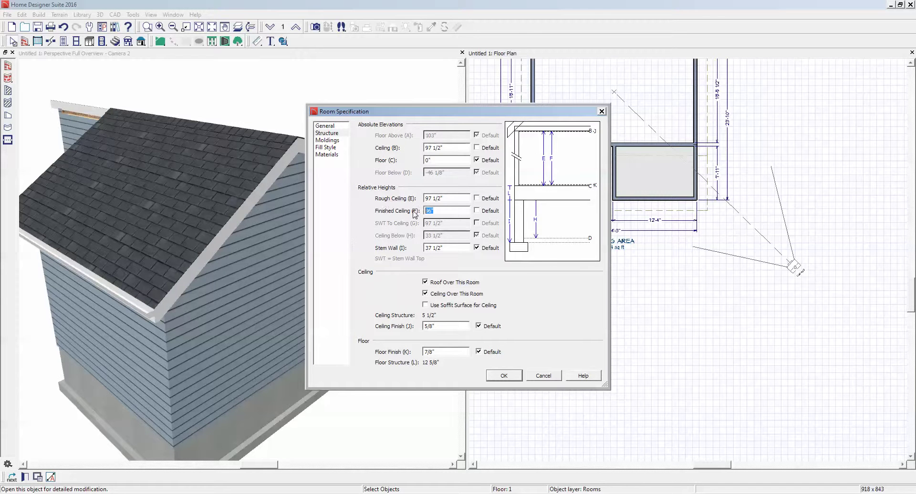
{"action": "type", "text": "7'"}
{"action": "left_click", "coordinate": [505, 376]}
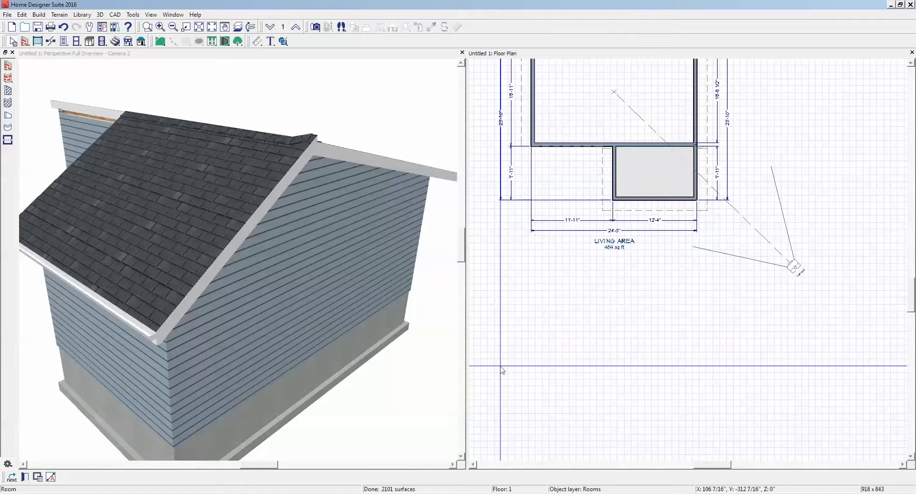
Step: Change the roof pitch of the bump-out's lower exterior wall in its roof options
{"action": "double_click", "coordinate": [673, 172]}
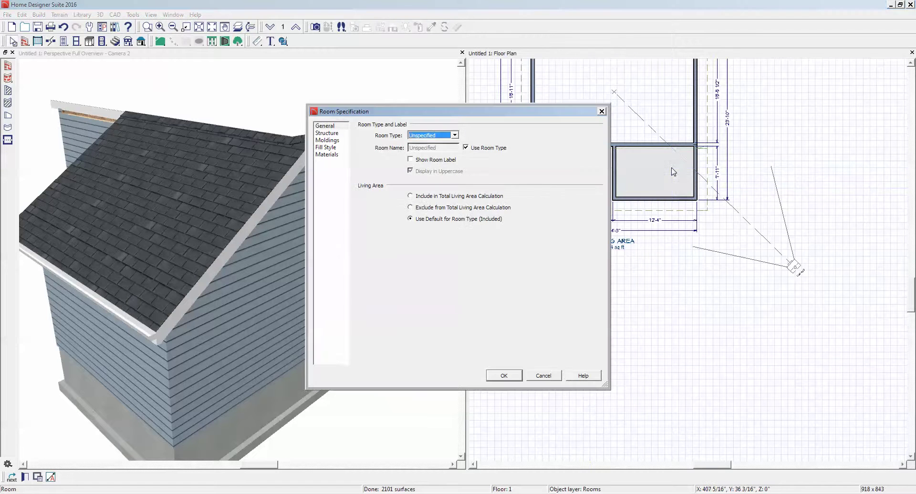
{"action": "left_click", "coordinate": [541, 375]}
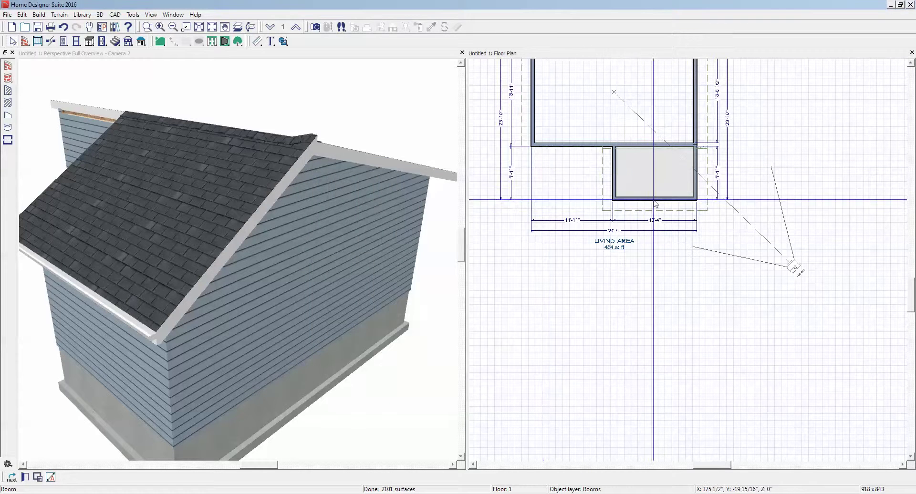
{"action": "right_click", "coordinate": [654, 202]}
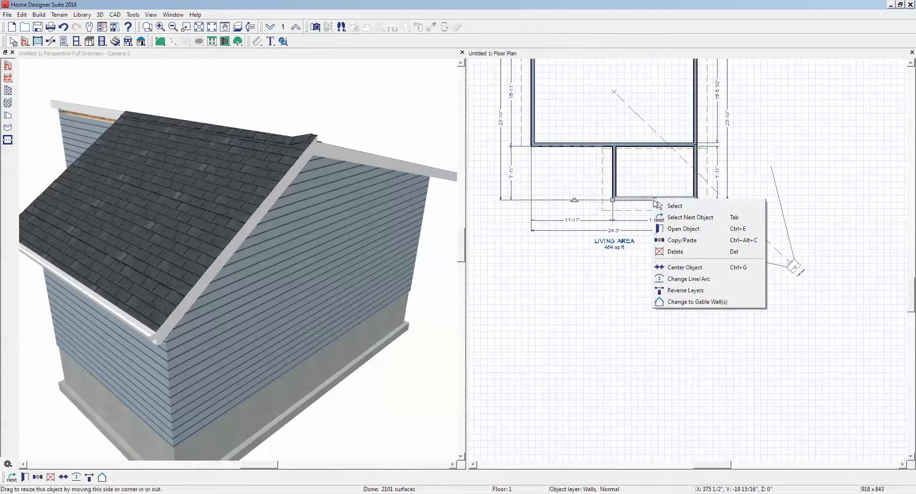
{"action": "left_click", "coordinate": [685, 230]}
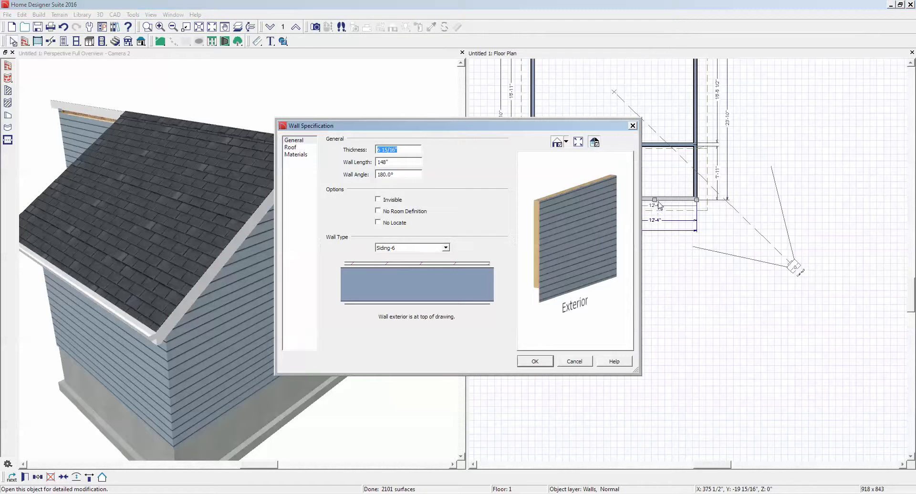
{"action": "left_click", "coordinate": [295, 148]}
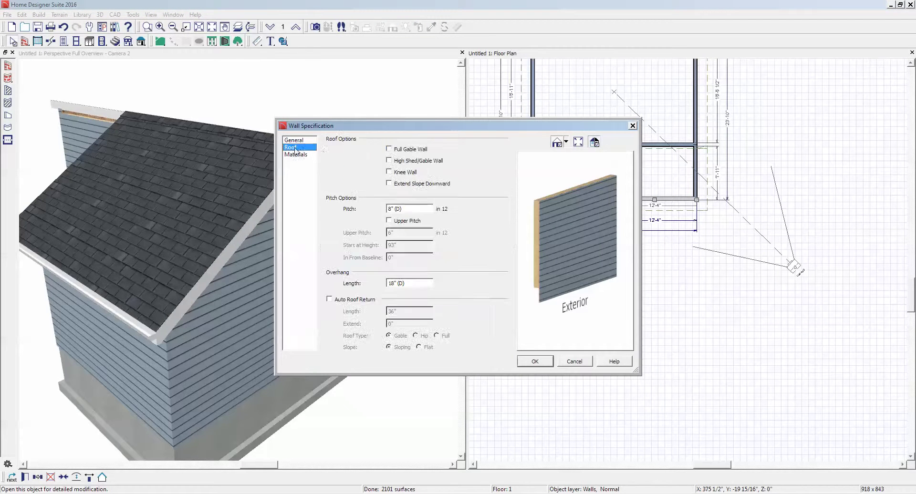
{"action": "left_click", "coordinate": [414, 207]}
{"action": "left_click", "coordinate": [529, 361]}
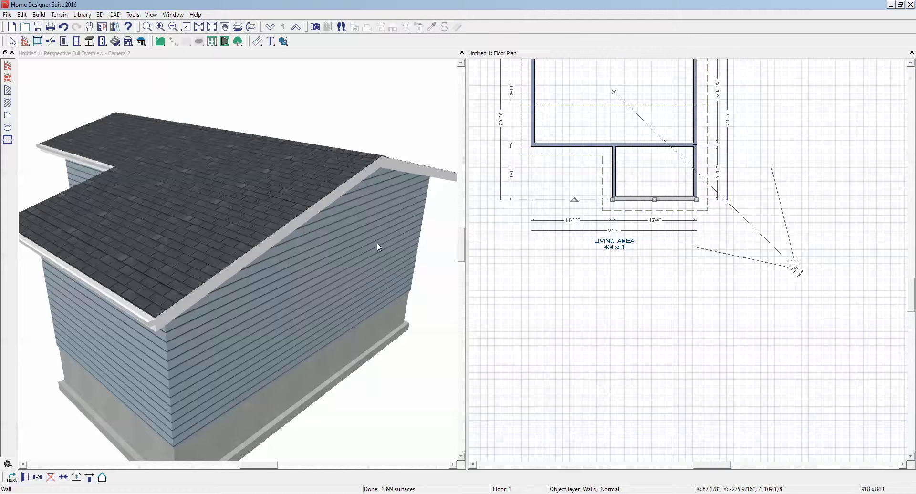
Step: Set the main room's finished ceiling height to 108" in its structure specification and deselect the room
{"action": "right_click", "coordinate": [621, 119]}
{"action": "left_click", "coordinate": [663, 150]}
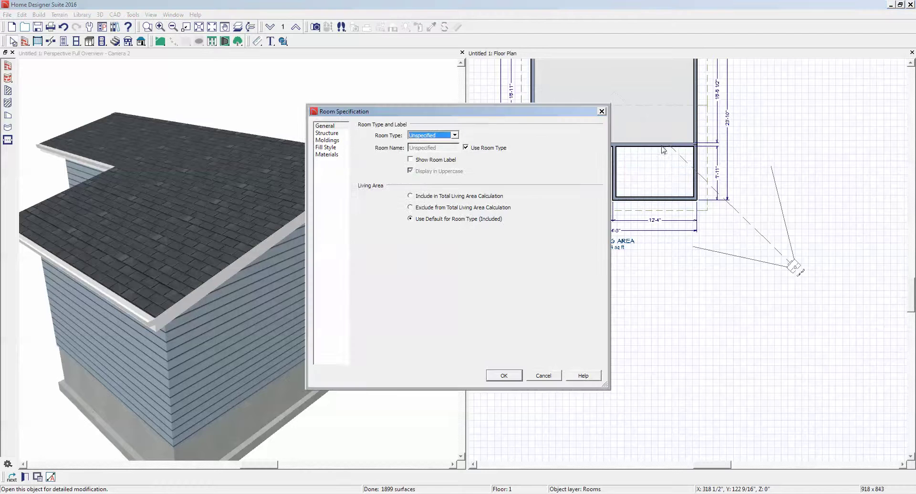
{"action": "left_click", "coordinate": [327, 134]}
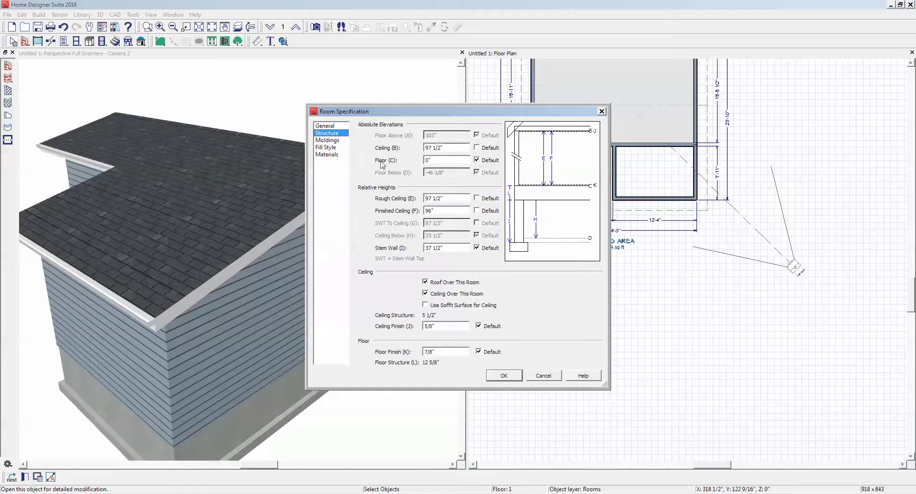
{"action": "left_click", "coordinate": [464, 210]}
{"action": "left_click", "coordinate": [504, 375]}
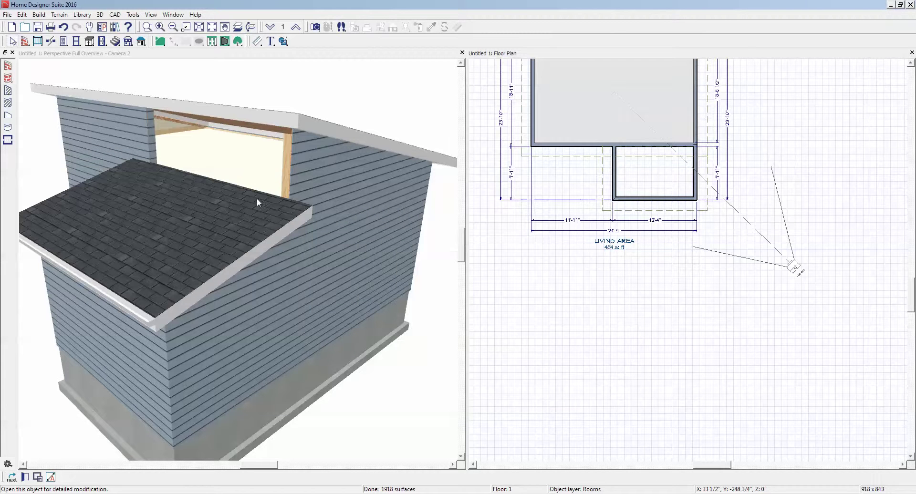
{"action": "key", "text": "Escape"}
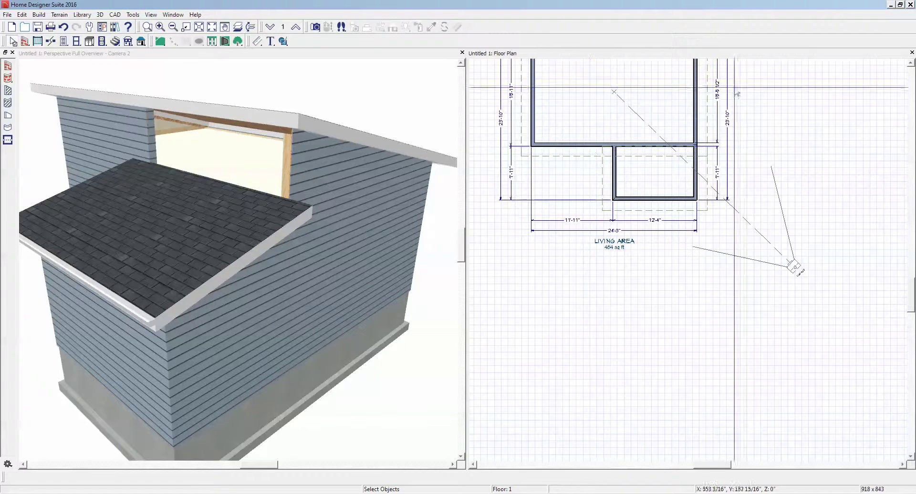
Step: Lower the main room's finished ceiling height in its structure specification
{"action": "left_click", "coordinate": [912, 66]}
{"action": "left_click", "coordinate": [912, 66]}
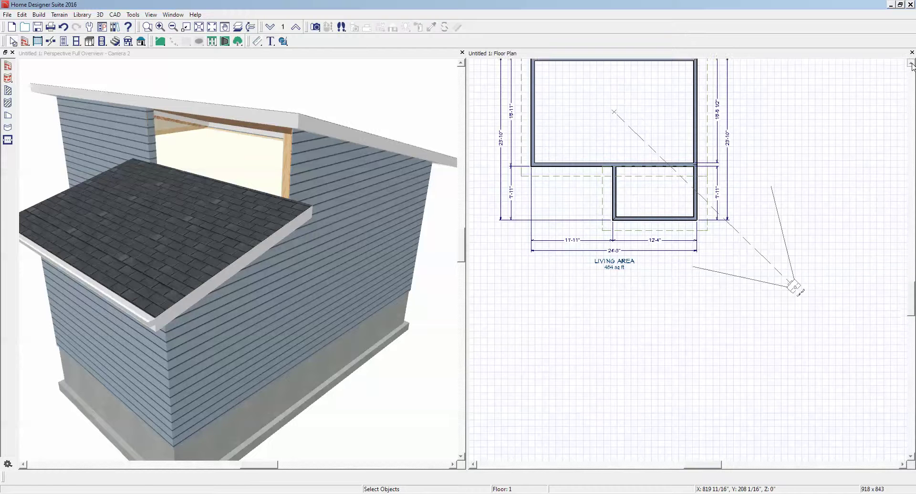
{"action": "left_click", "coordinate": [912, 66]}
{"action": "right_click", "coordinate": [618, 117]}
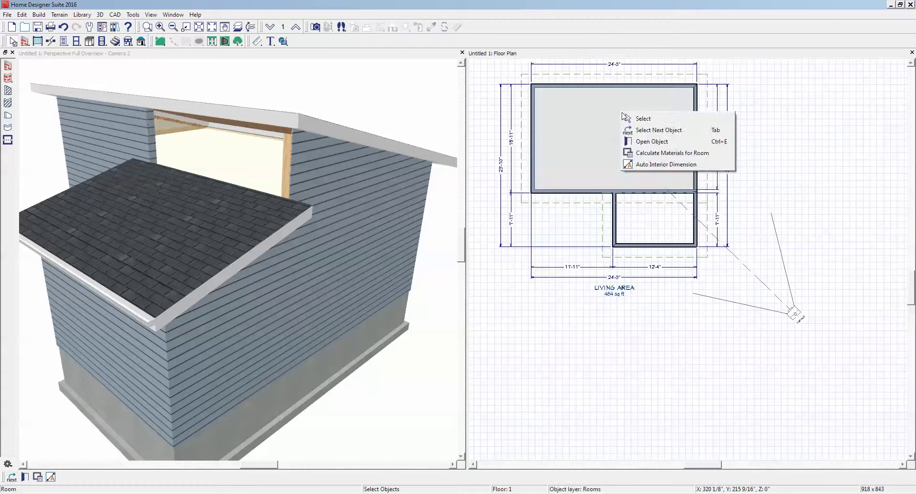
{"action": "left_click", "coordinate": [649, 139]}
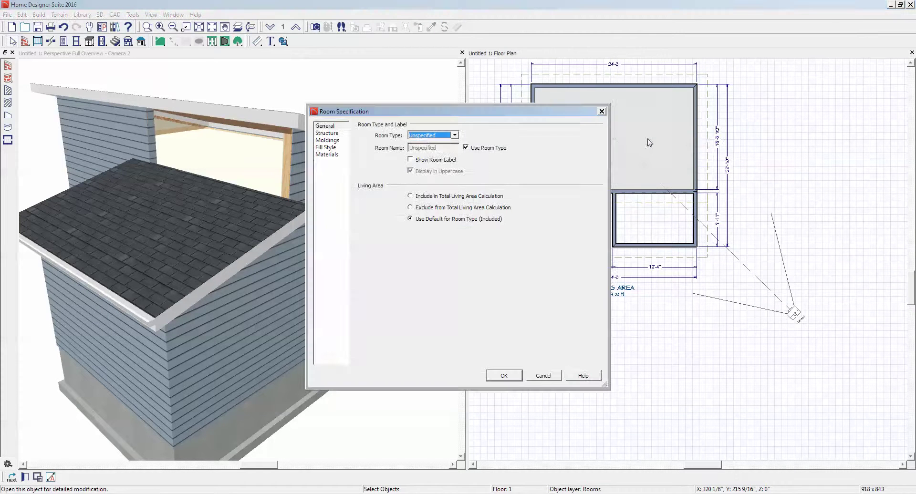
{"action": "left_click", "coordinate": [343, 133]}
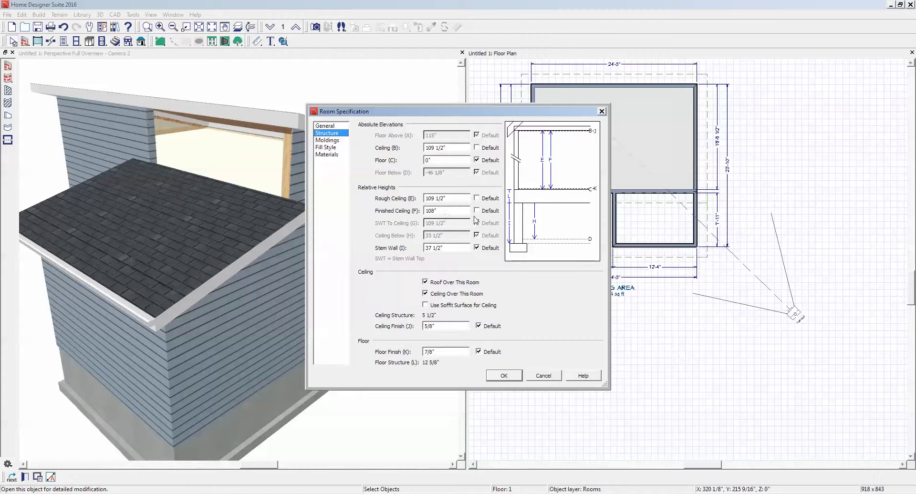
{"action": "left_click_drag", "start_coordinate": [441, 211], "coordinate": [377, 206]}
{"action": "left_click", "coordinate": [511, 378]}
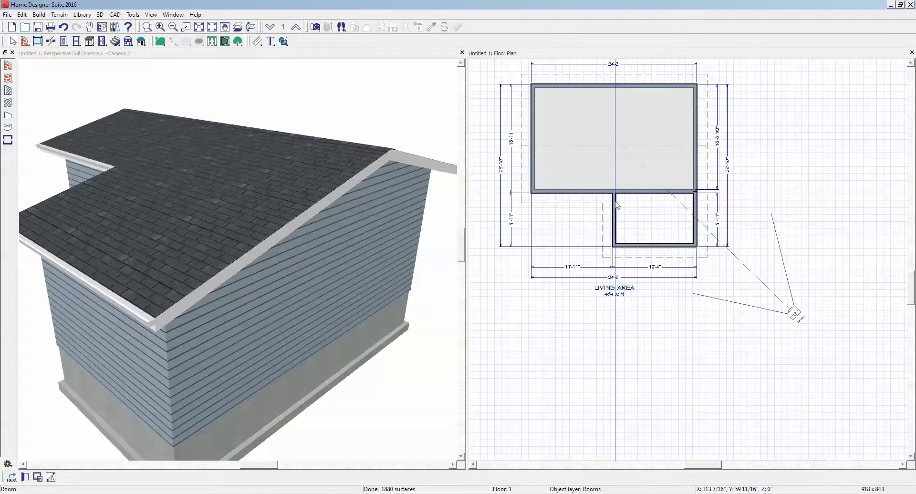
Step: Shorten the bump-out's two side walls to about 6'-9", leaving a gap of about 1'-2" to the main room
{"action": "scroll", "coordinate": [627, 209], "scroll_direction": "up", "scroll_amount": 2}
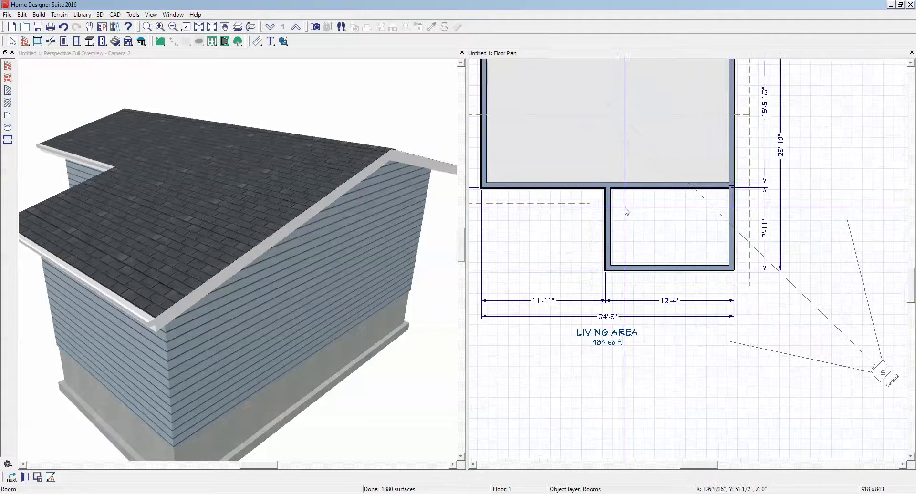
{"action": "scroll", "coordinate": [620, 209], "scroll_direction": "down", "scroll_amount": 1}
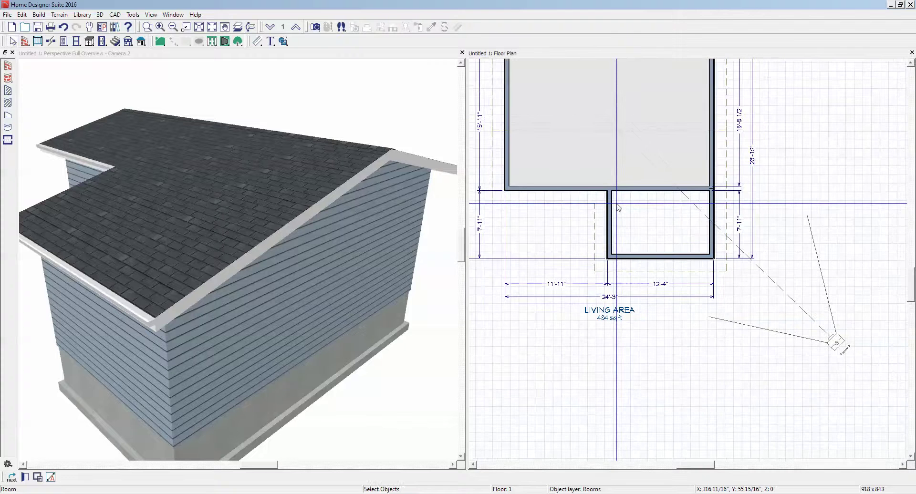
{"action": "left_click", "coordinate": [609, 203]}
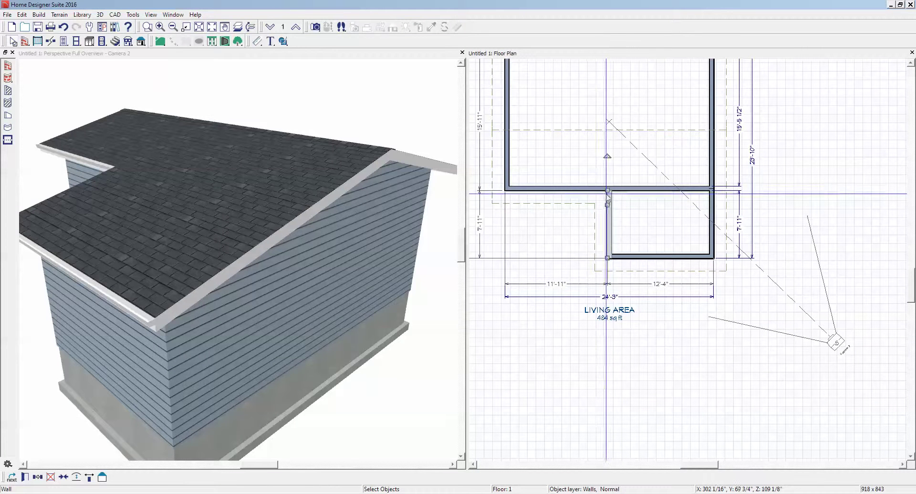
{"action": "left_click_drag", "start_coordinate": [608, 195], "coordinate": [609, 200]}
{"action": "left_click", "coordinate": [713, 210]}
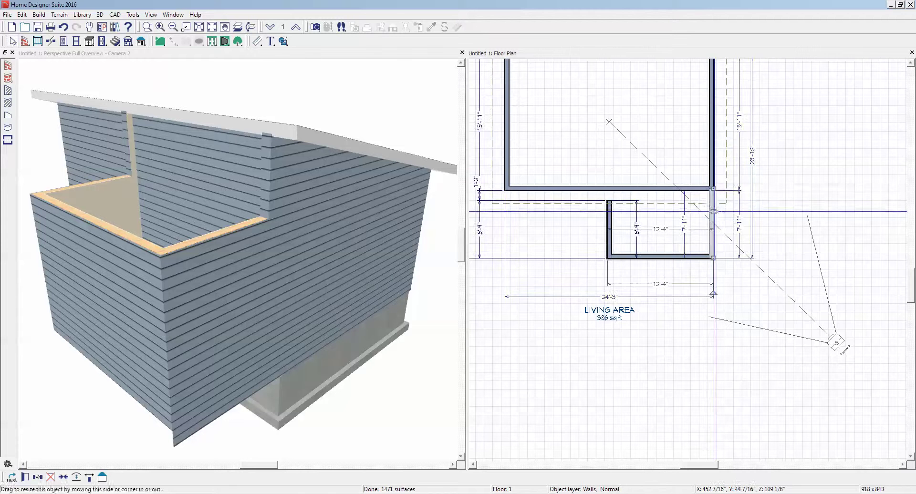
{"action": "left_click_drag", "start_coordinate": [712, 189], "coordinate": [713, 201]}
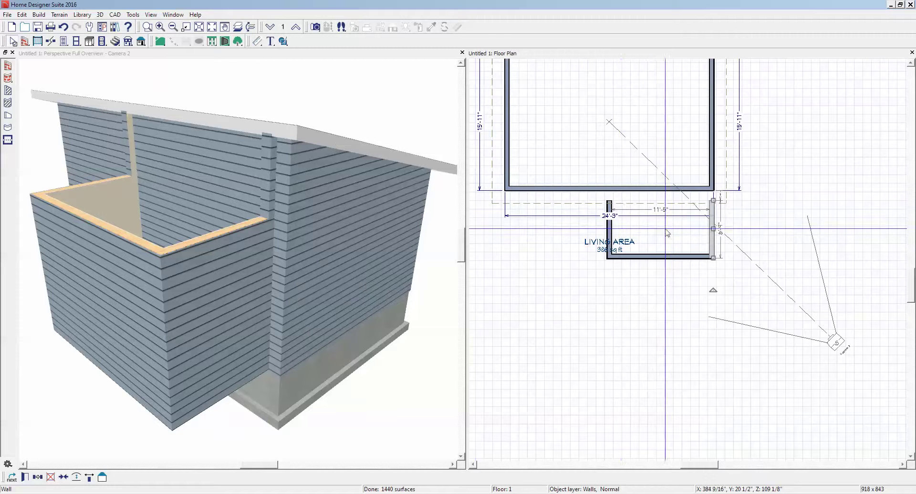
Step: Close the detached bump-out with a 12'-4" room divider between the open ends of its side walls
{"action": "scroll", "coordinate": [669, 221], "scroll_direction": "up", "scroll_amount": 2}
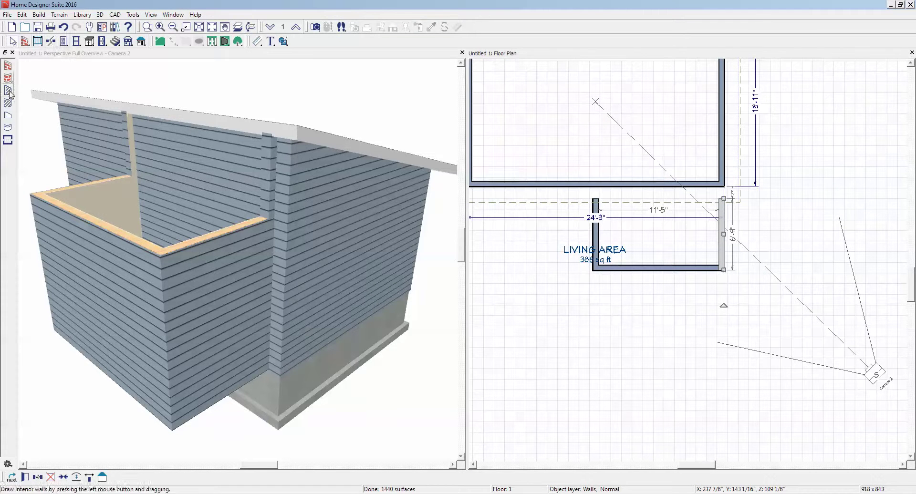
{"action": "left_click", "coordinate": [8, 140]}
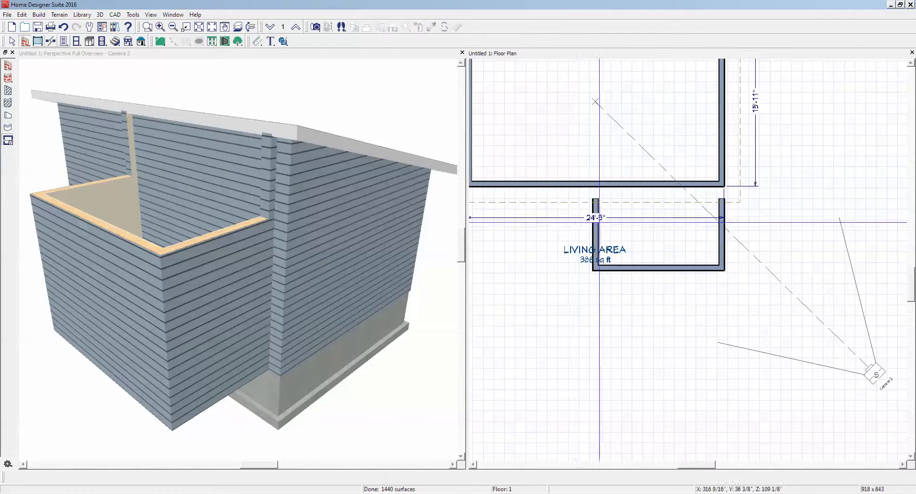
{"action": "left_click_drag", "start_coordinate": [596, 200], "coordinate": [725, 201]}
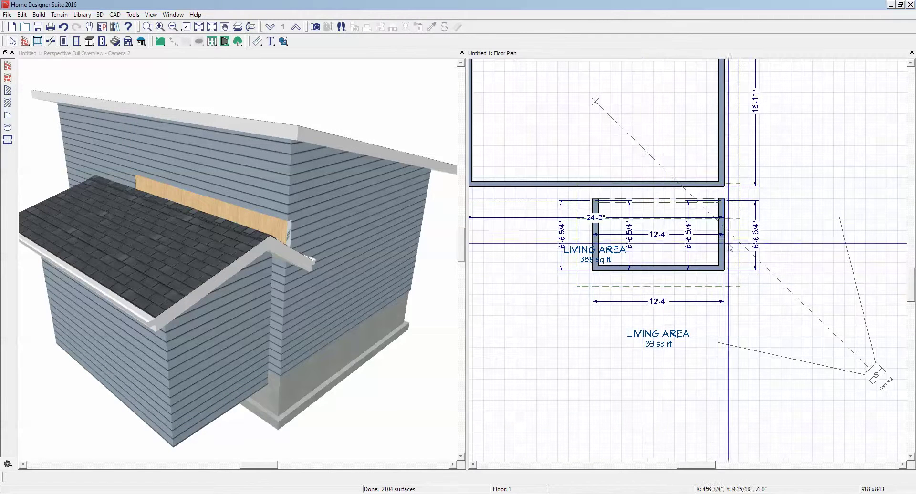
Step: Make the bump-out's room divider a High Shed/Gable Wall in its roof options and deselect it
{"action": "right_click", "coordinate": [664, 202]}
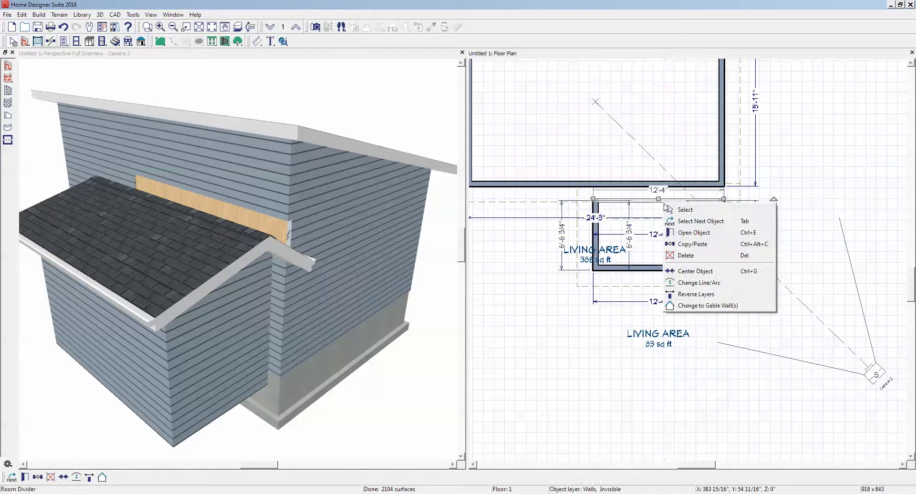
{"action": "left_click", "coordinate": [692, 233]}
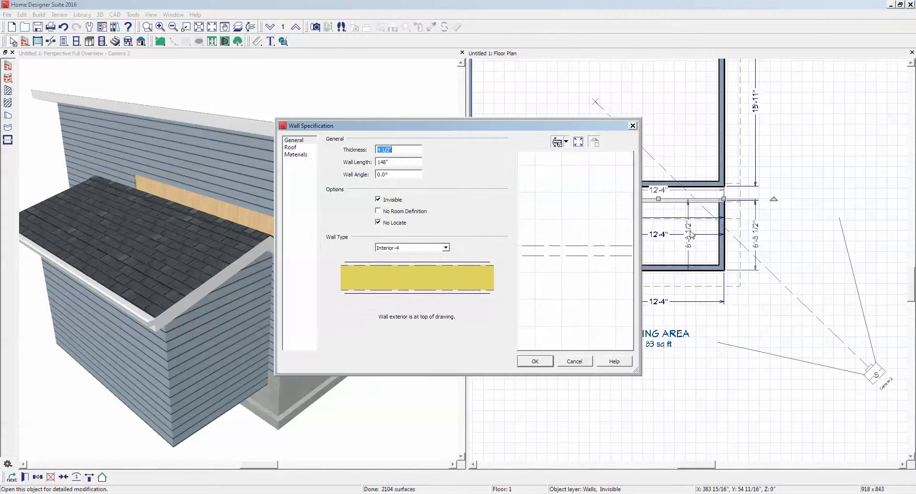
{"action": "left_click", "coordinate": [291, 148]}
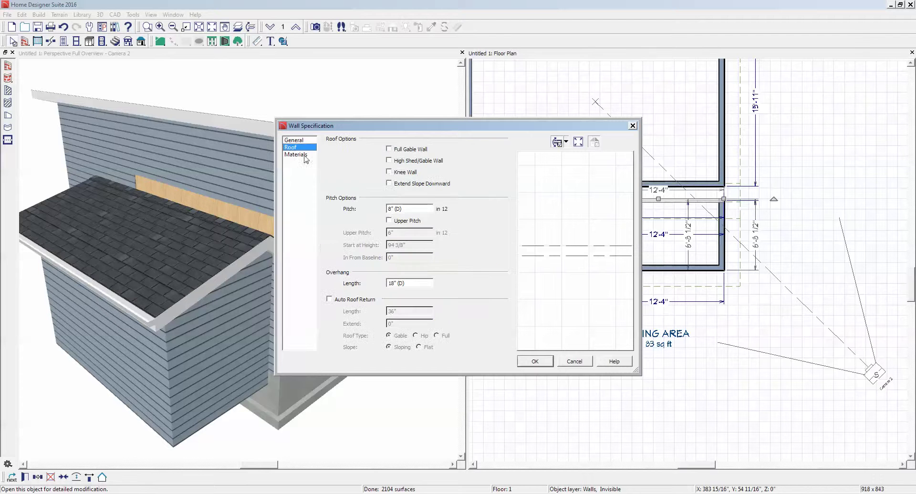
{"action": "left_click", "coordinate": [399, 160]}
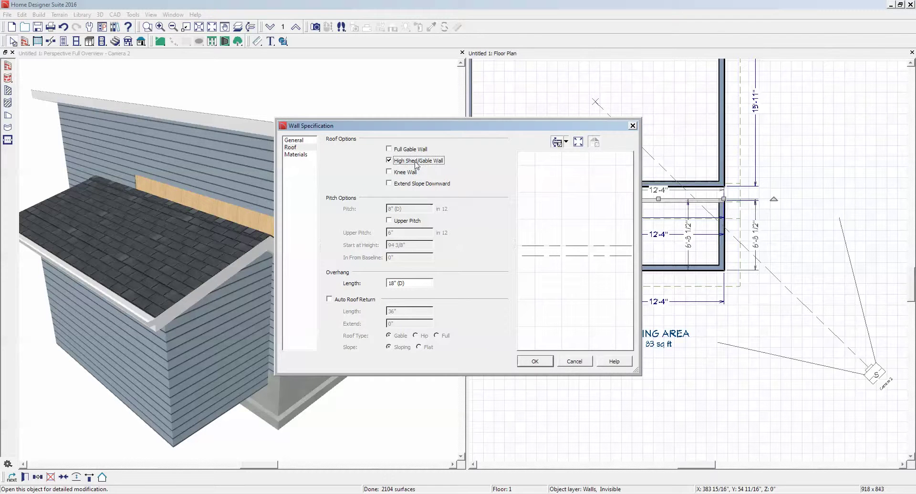
{"action": "left_click", "coordinate": [535, 362]}
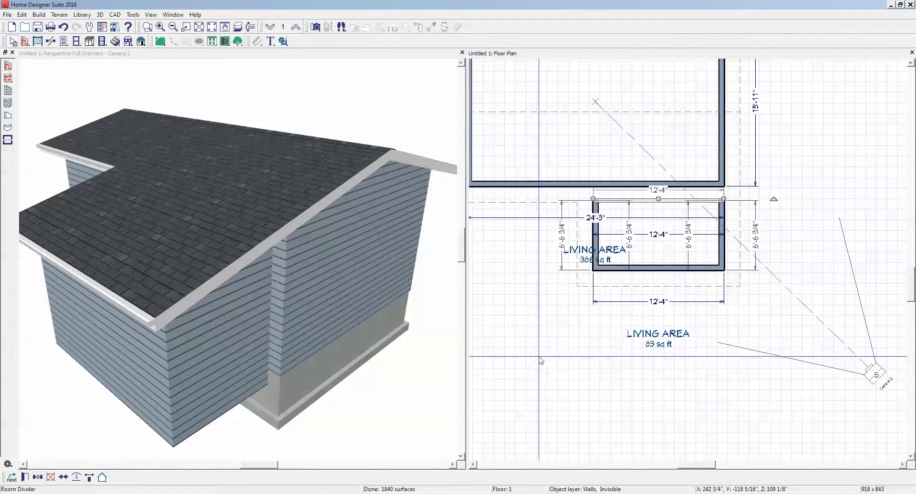
{"action": "key", "text": "Escape"}
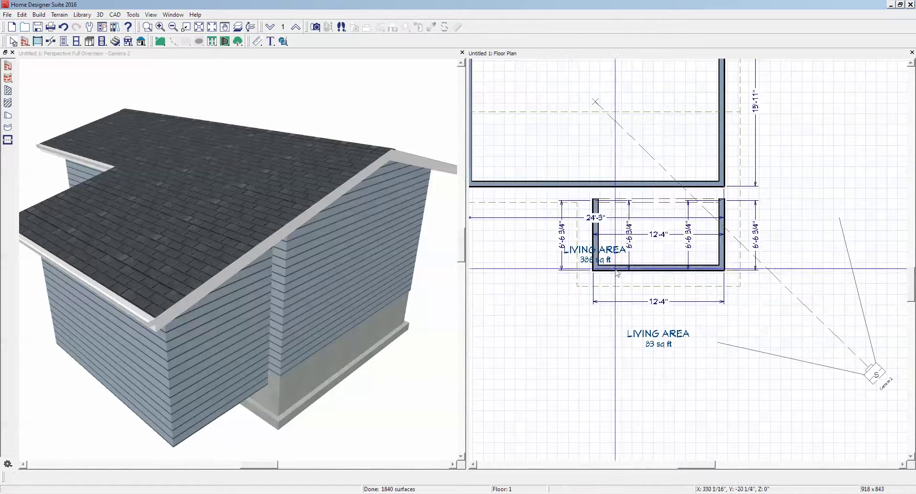
Step: Select all the bump-out's walls together with its room divider and move them farther away from the main room
{"action": "left_click", "coordinate": [596, 237]}
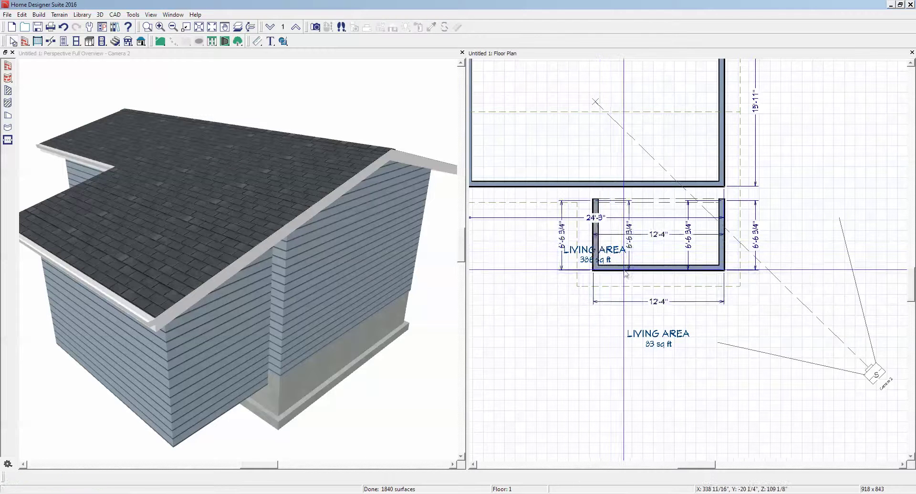
{"action": "left_click", "coordinate": [723, 243], "text": "shift"}
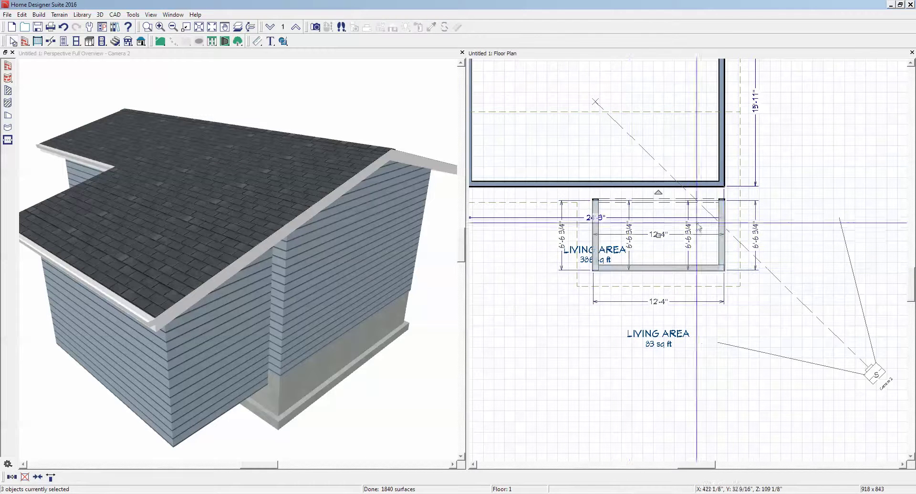
{"action": "left_click", "coordinate": [662, 202], "text": "shift"}
{"action": "left_click_drag", "start_coordinate": [663, 213], "coordinate": [653, 329]}
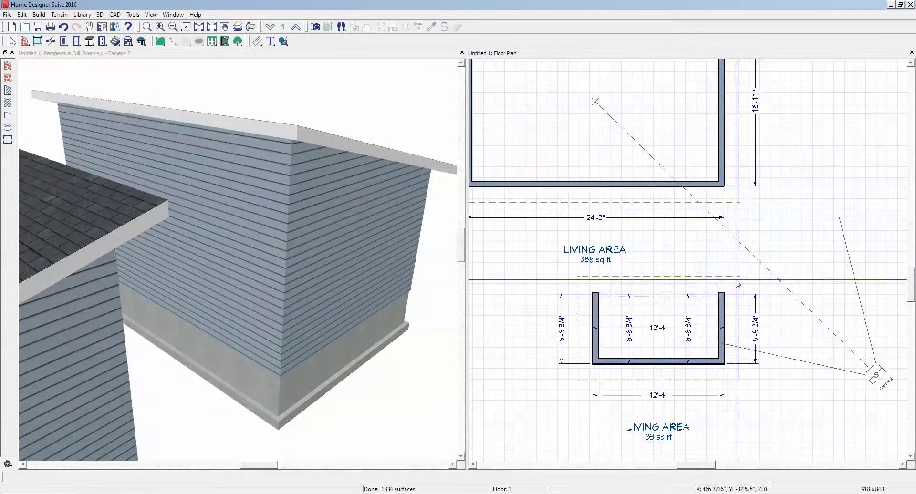
Step: Set the main room's finished ceiling height to 8' in its structure specification
{"action": "scroll", "coordinate": [760, 228], "scroll_direction": "down", "scroll_amount": 2}
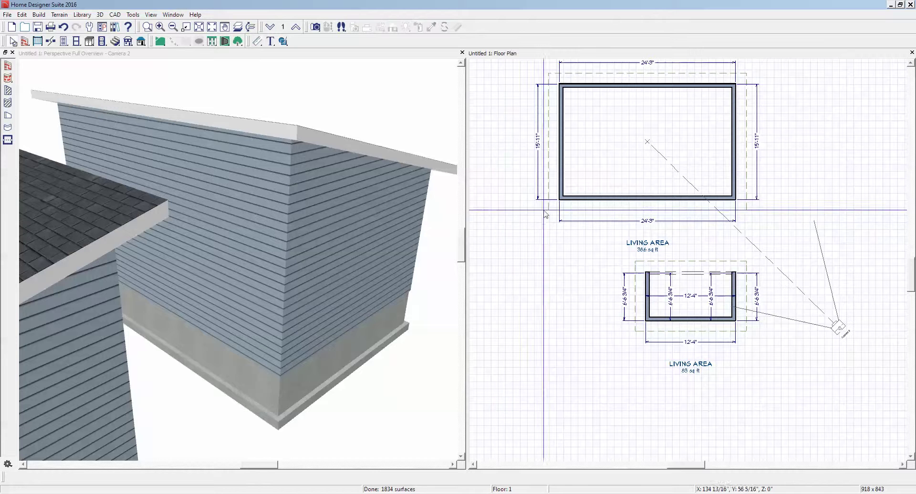
{"action": "double_click", "coordinate": [616, 167]}
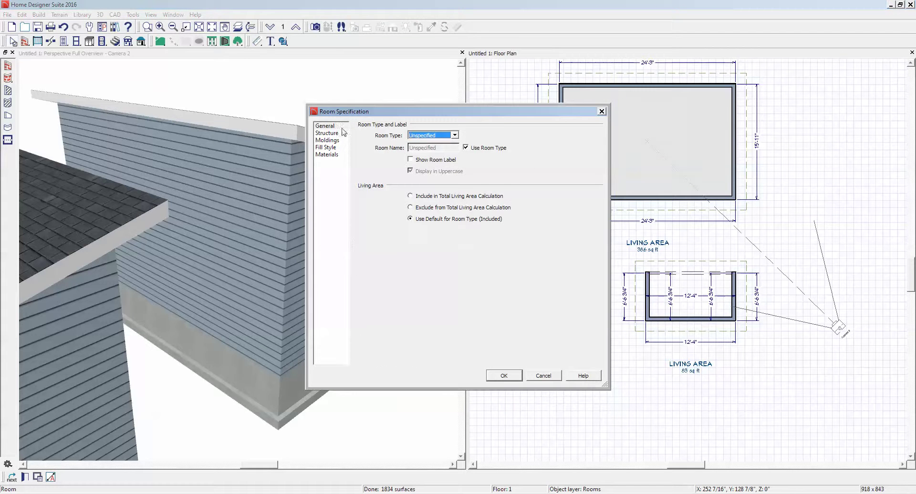
{"action": "left_click", "coordinate": [328, 134]}
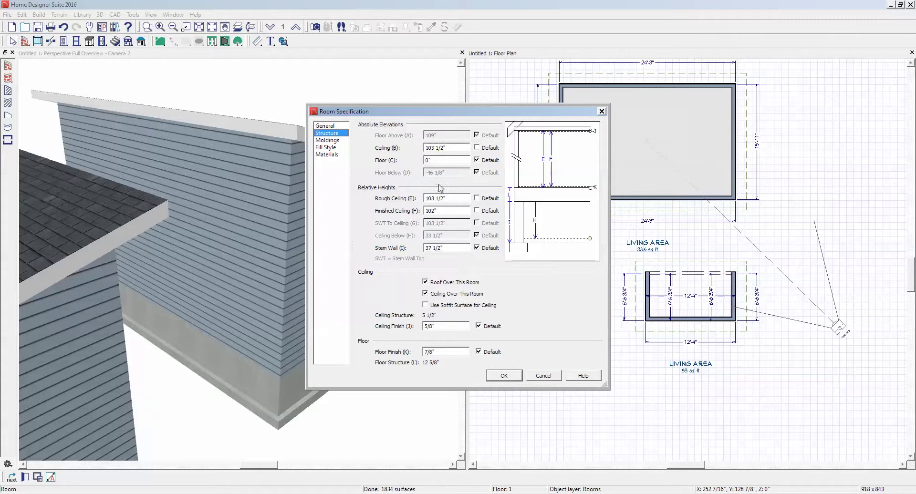
{"action": "double_click", "coordinate": [431, 211]}
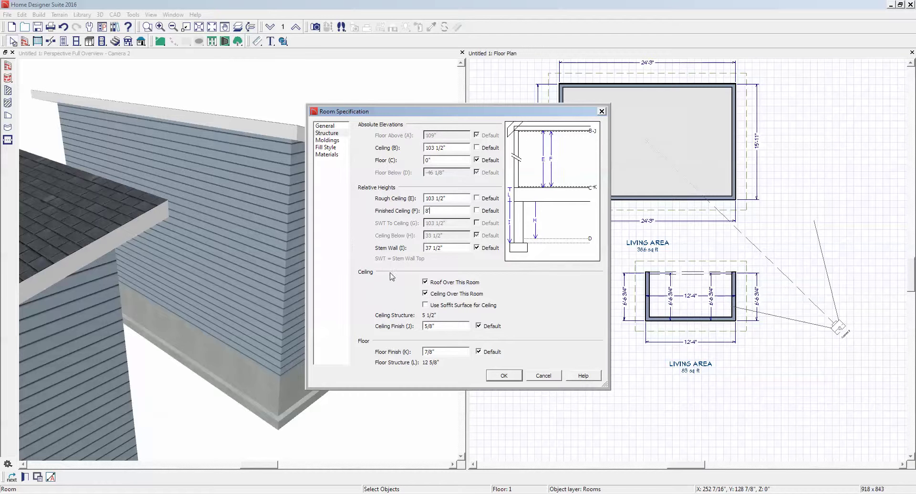
{"action": "left_click", "coordinate": [496, 377]}
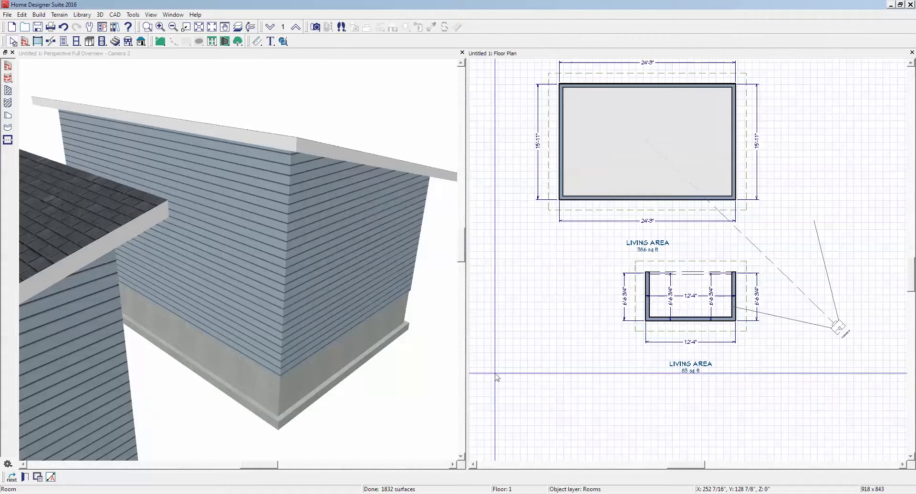
Step: Set the detached bump-out's finished ceiling height to 8' in its structure specification
{"action": "double_click", "coordinate": [698, 288]}
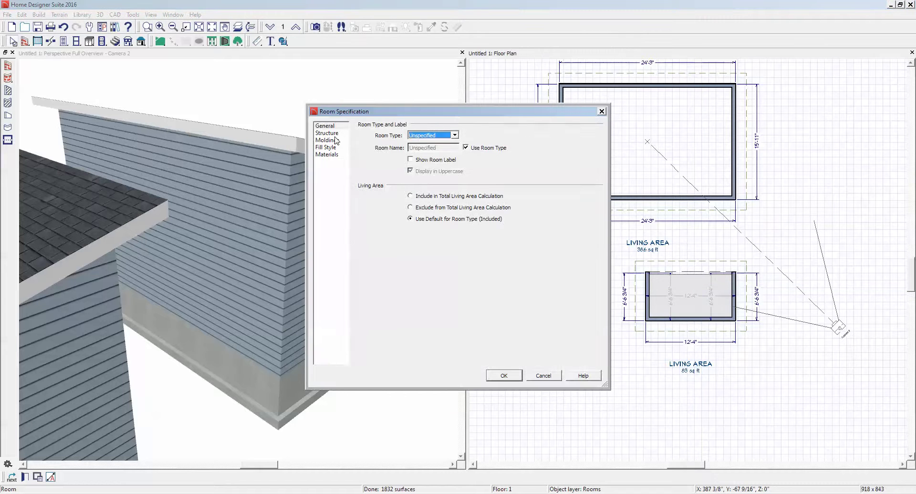
{"action": "left_click", "coordinate": [329, 134]}
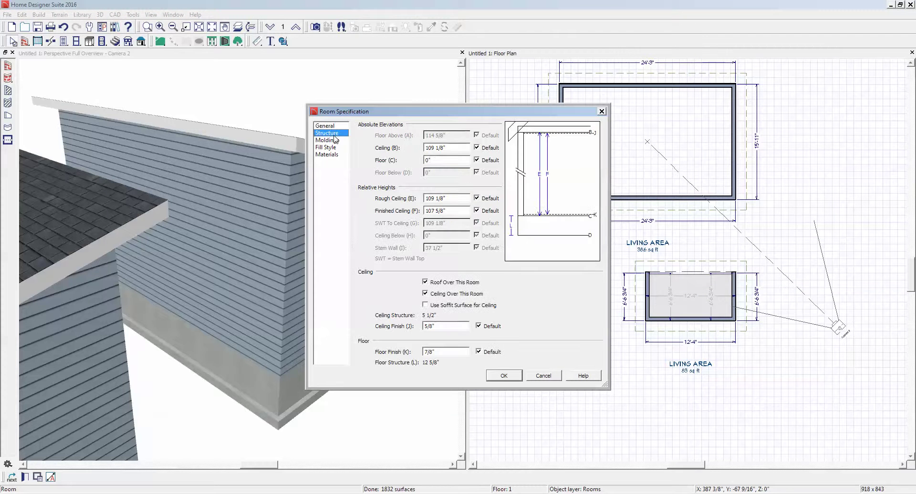
{"action": "left_click", "coordinate": [478, 212]}
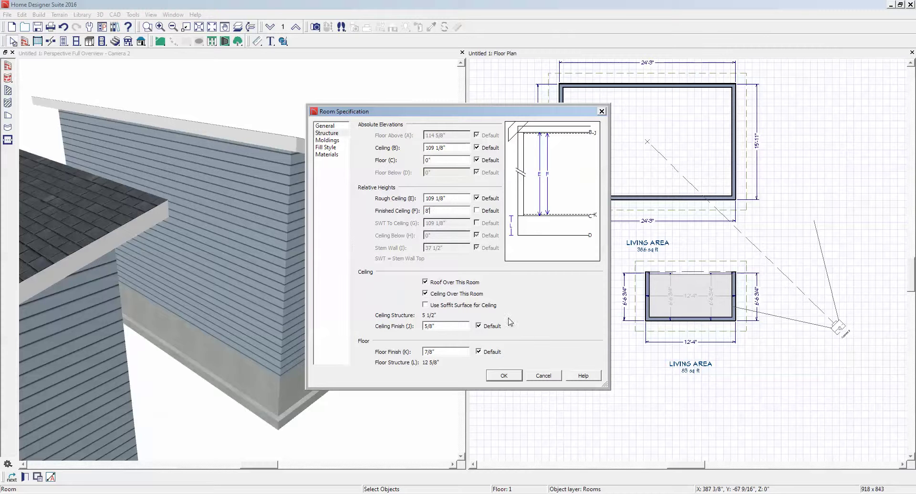
{"action": "left_click", "coordinate": [504, 376]}
{"action": "scroll", "coordinate": [555, 301], "scroll_direction": "down", "scroll_amount": 2}
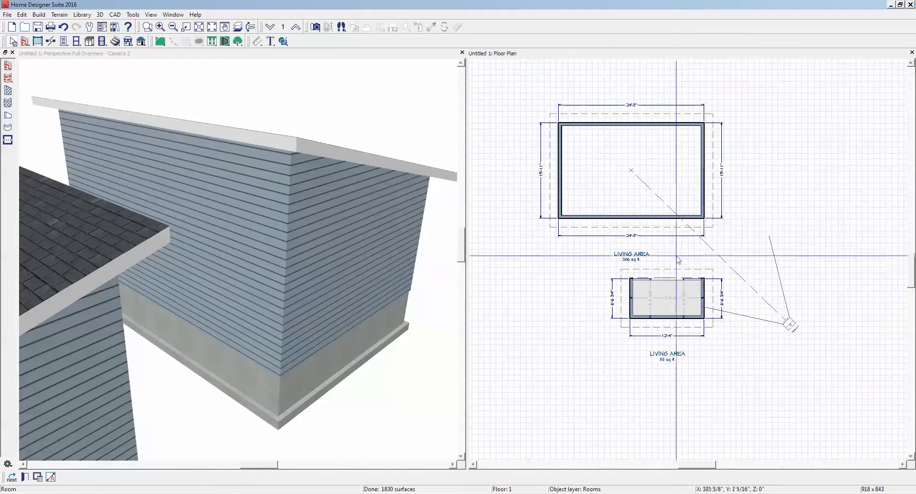
{"action": "left_click_drag", "start_coordinate": [608, 252], "coordinate": [718, 337]}
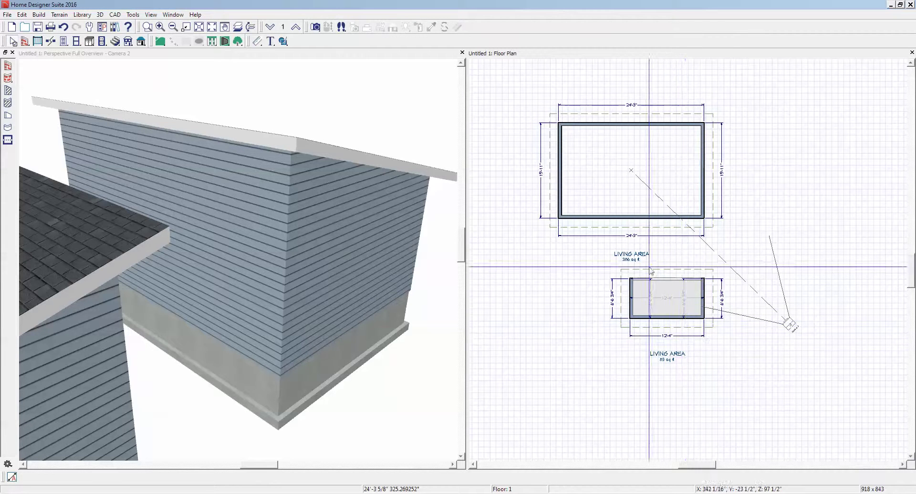
{"action": "left_click", "coordinate": [588, 275]}
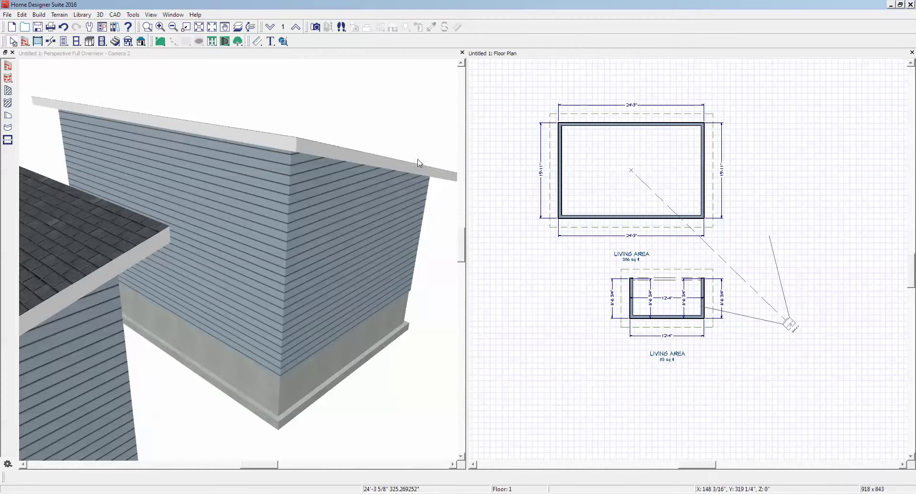
Step: Turn off Auto Rebuild Roofs in the roof building settings, keeping the 8" pitch and 18" overhangs
{"action": "scroll", "coordinate": [313, 151], "scroll_direction": "down", "scroll_amount": 4}
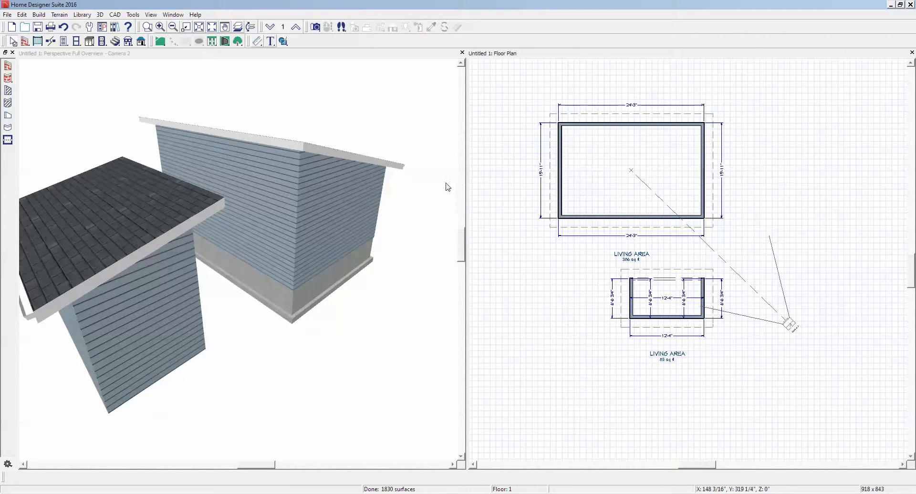
{"action": "left_click", "coordinate": [43, 15]}
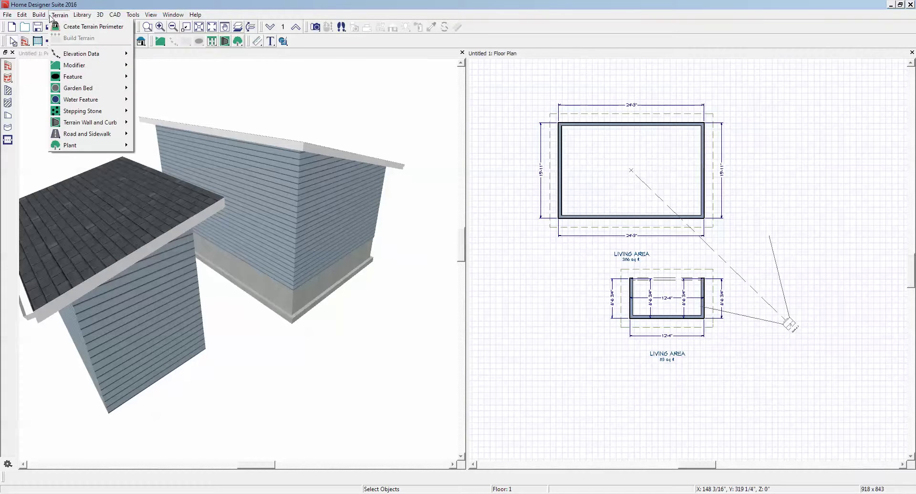
{"action": "left_click", "coordinate": [169, 6]}
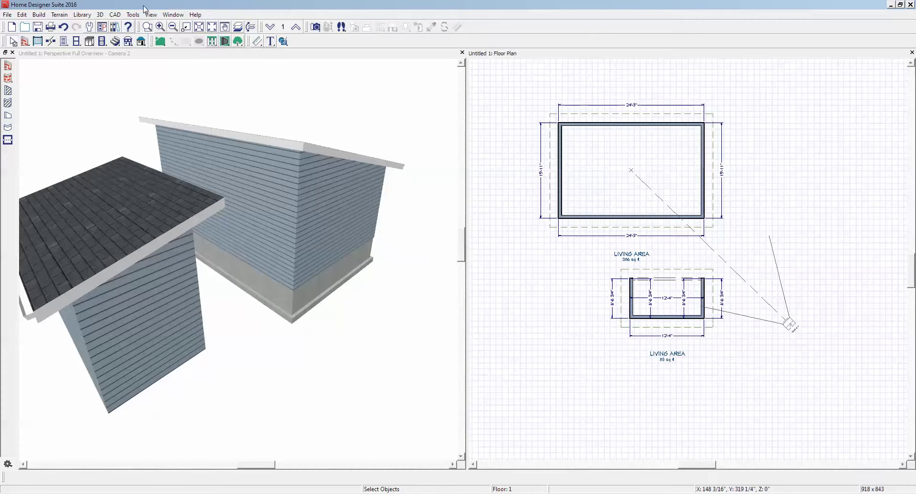
{"action": "left_click", "coordinate": [141, 43]}
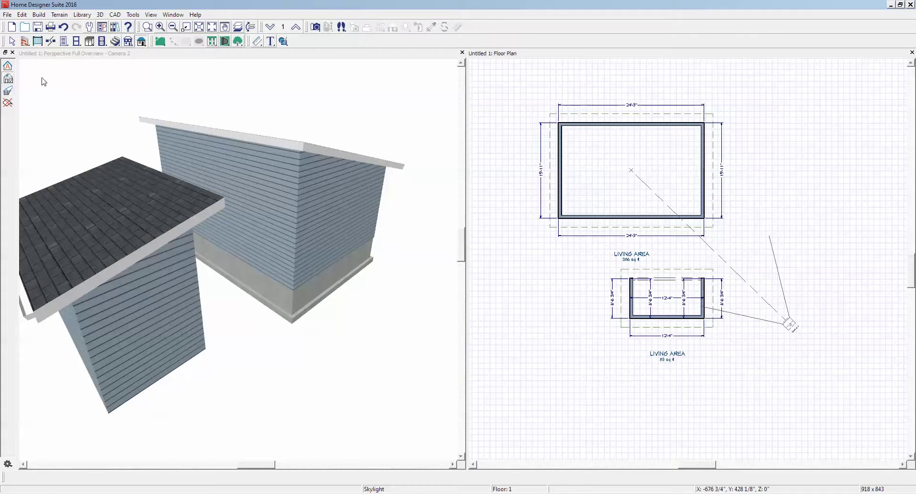
{"action": "left_click", "coordinate": [8, 66]}
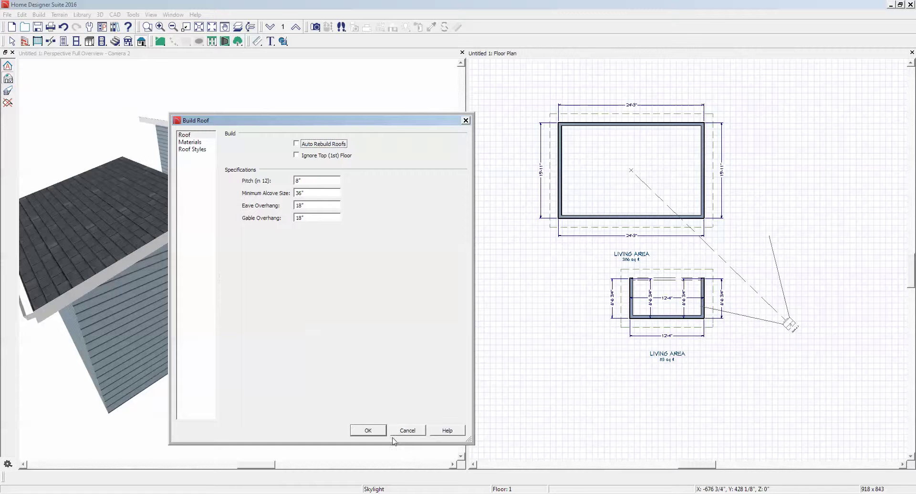
{"action": "left_click", "coordinate": [354, 431]}
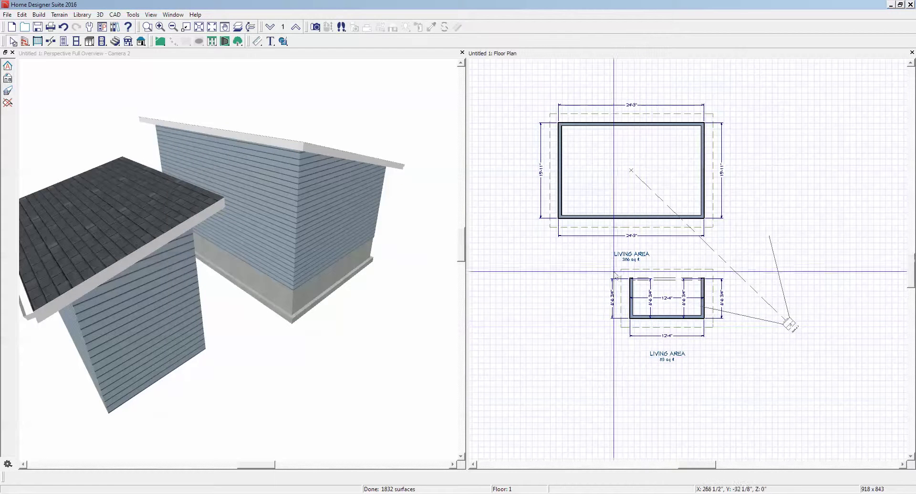
Step: Move the bump-out back against the main room, turning off Auto Refresh Dimensions, and switch Auto Rebuild Roofs back on
{"action": "left_click_drag", "start_coordinate": [615, 273], "coordinate": [738, 359]}
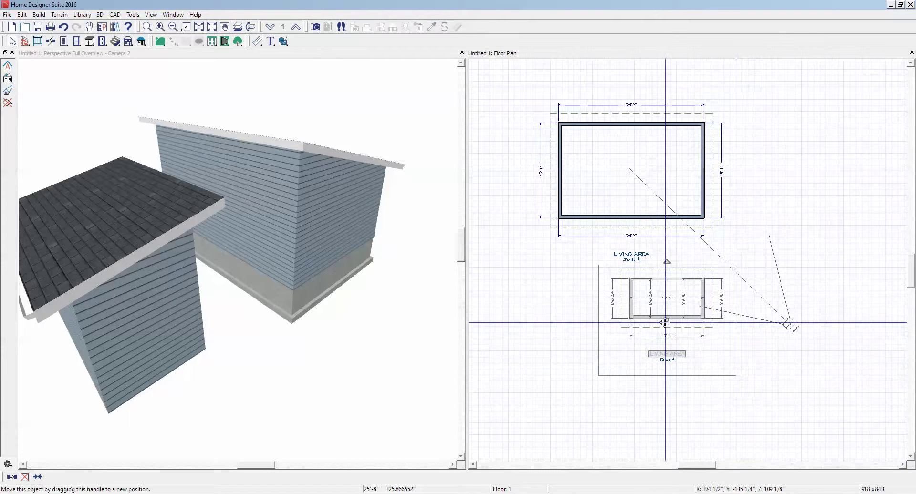
{"action": "left_click_drag", "start_coordinate": [665, 322], "coordinate": [667, 259]}
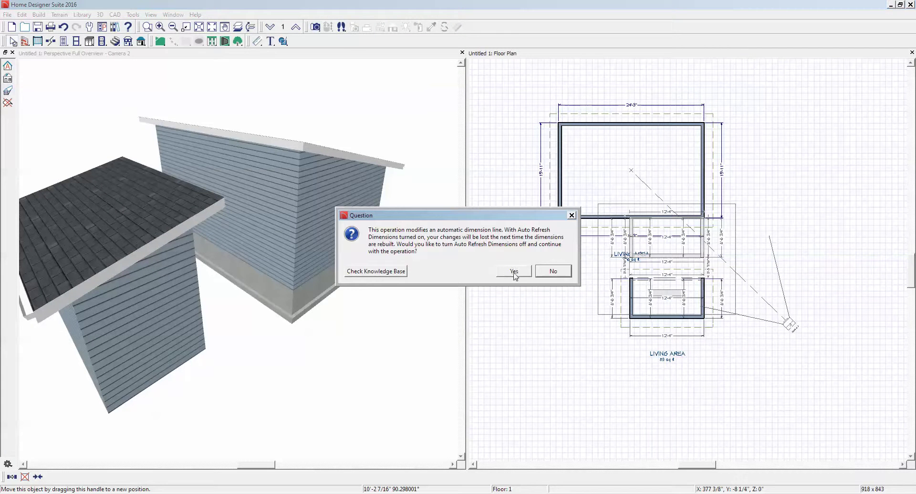
{"action": "left_click", "coordinate": [514, 271]}
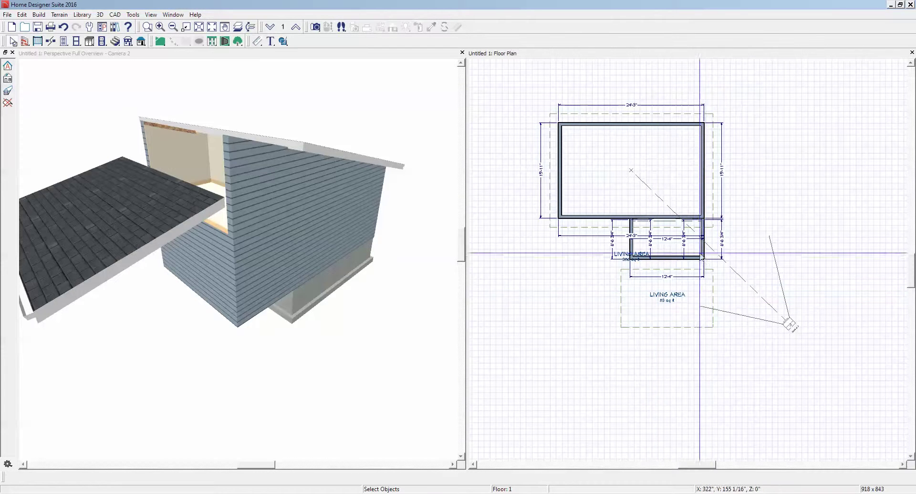
{"action": "left_click", "coordinate": [9, 66]}
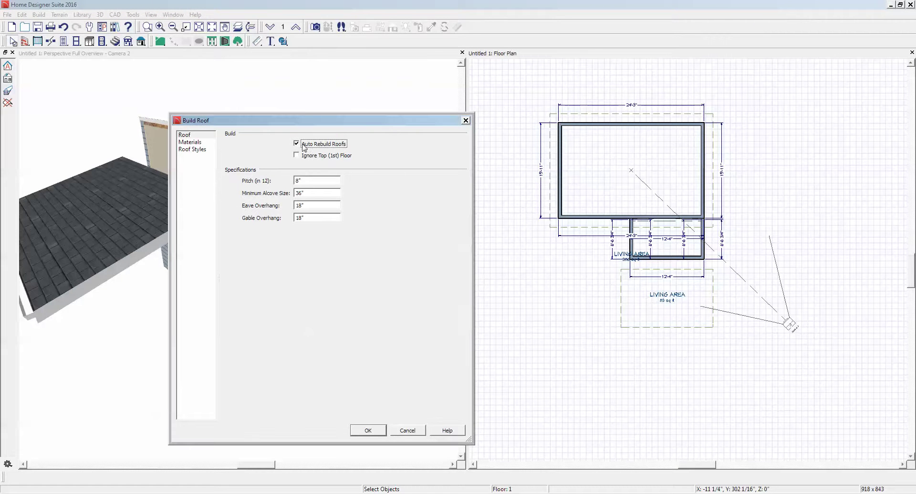
{"action": "left_click", "coordinate": [365, 431]}
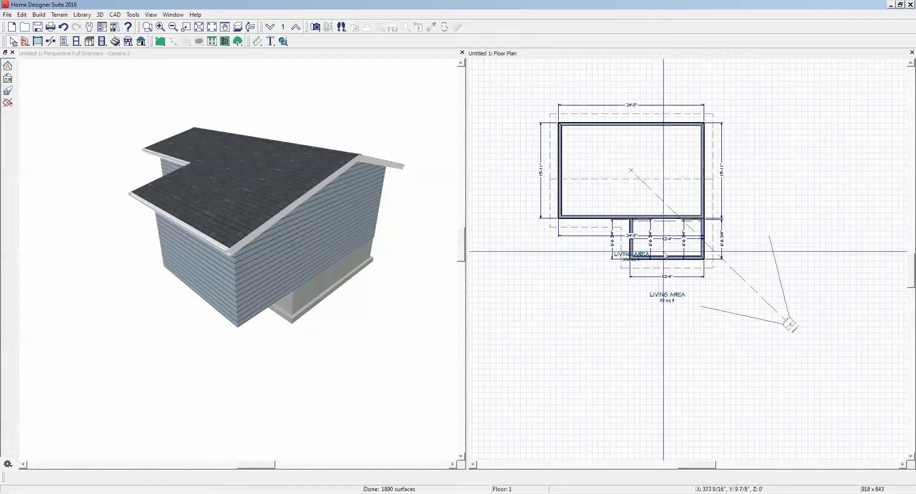
Step: Set the attached bump-out's finished ceiling height to 72" in its structure specification
{"action": "scroll", "coordinate": [660, 230], "scroll_direction": "up", "scroll_amount": 1}
{"action": "double_click", "coordinate": [661, 234]}
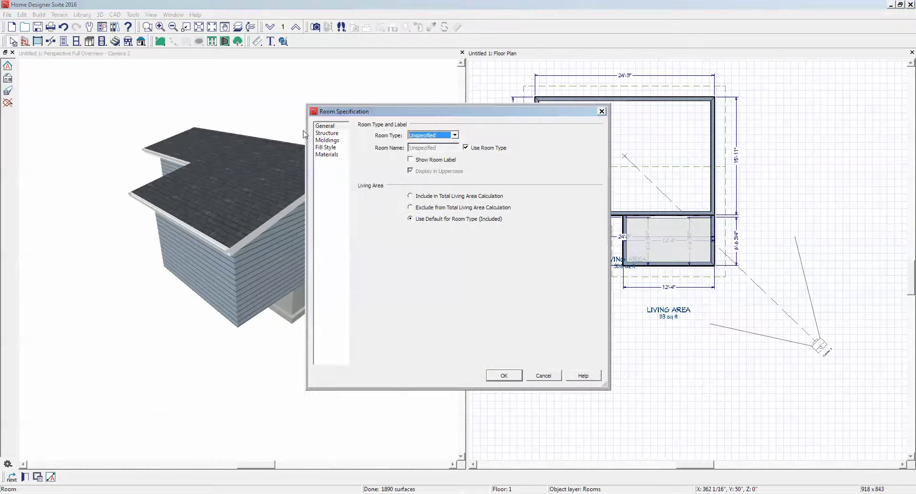
{"action": "left_click", "coordinate": [321, 133]}
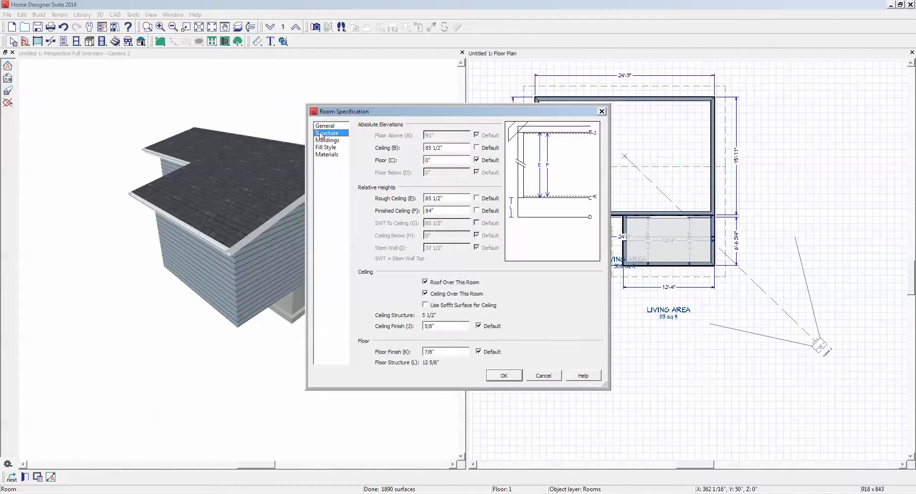
{"action": "left_click", "coordinate": [462, 211]}
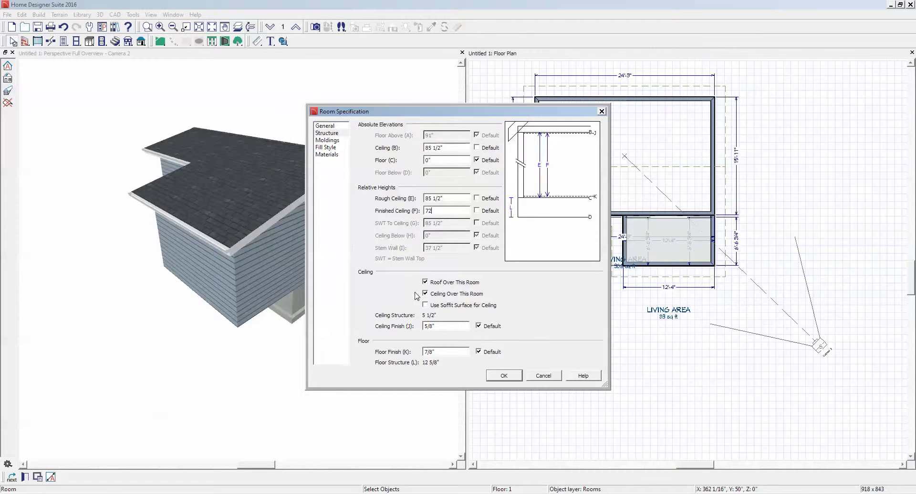
{"action": "type", "text": "72"}
{"action": "left_click", "coordinate": [502, 375]}
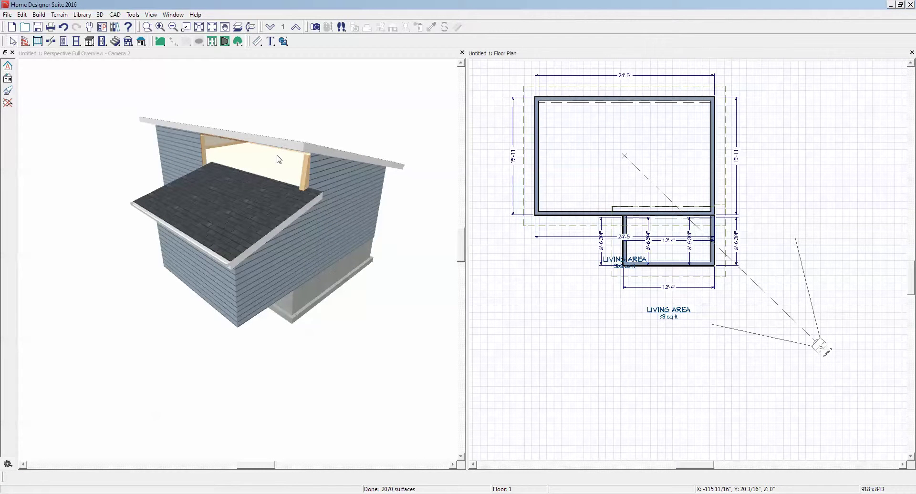
Step: On the attic floor, extend the main room's front attic wall across the bump-out opening to the opposite gable wall, retaining the modified wall
{"action": "scroll", "coordinate": [136, 149], "scroll_direction": "up", "scroll_amount": 1}
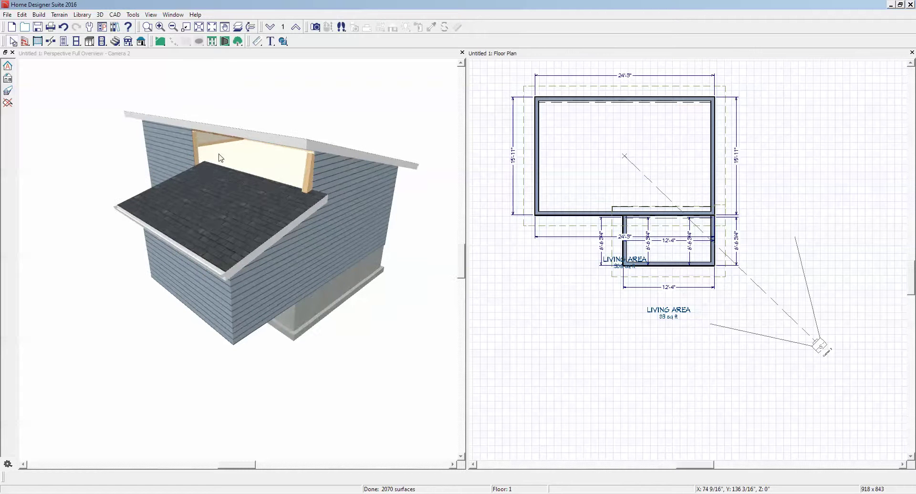
{"action": "scroll", "coordinate": [311, 165], "scroll_direction": "up", "scroll_amount": 1}
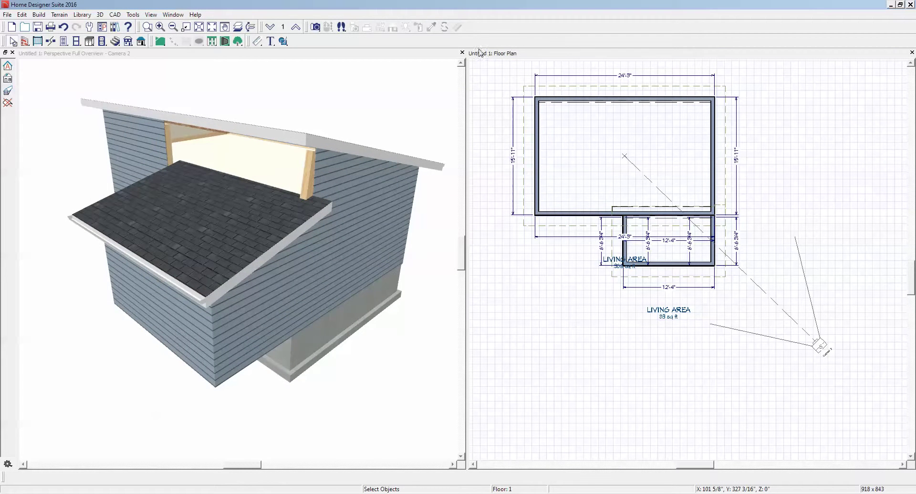
{"action": "left_click", "coordinate": [296, 26]}
{"action": "left_click", "coordinate": [602, 214]}
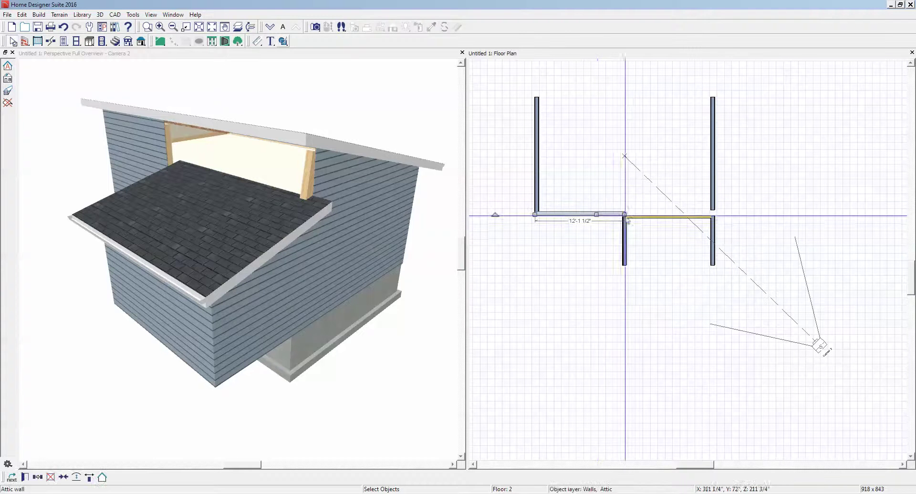
{"action": "left_click_drag", "start_coordinate": [625, 215], "coordinate": [714, 215]}
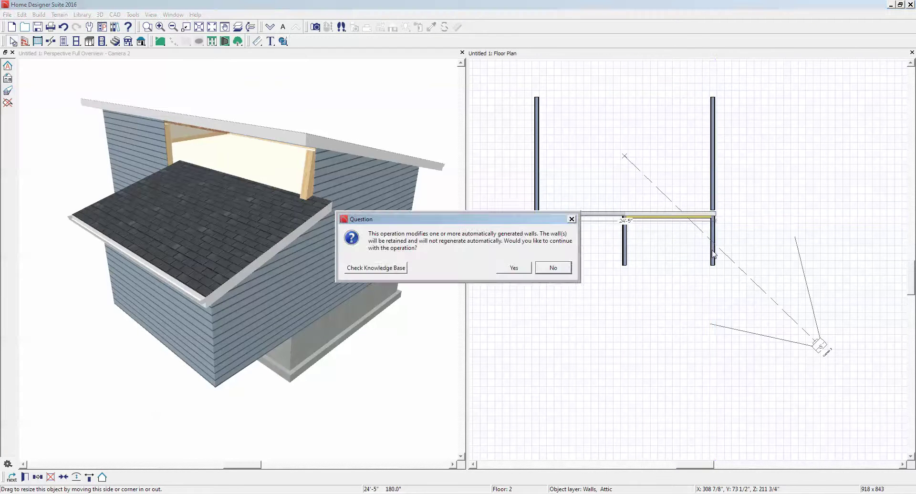
{"action": "left_click", "coordinate": [514, 268]}
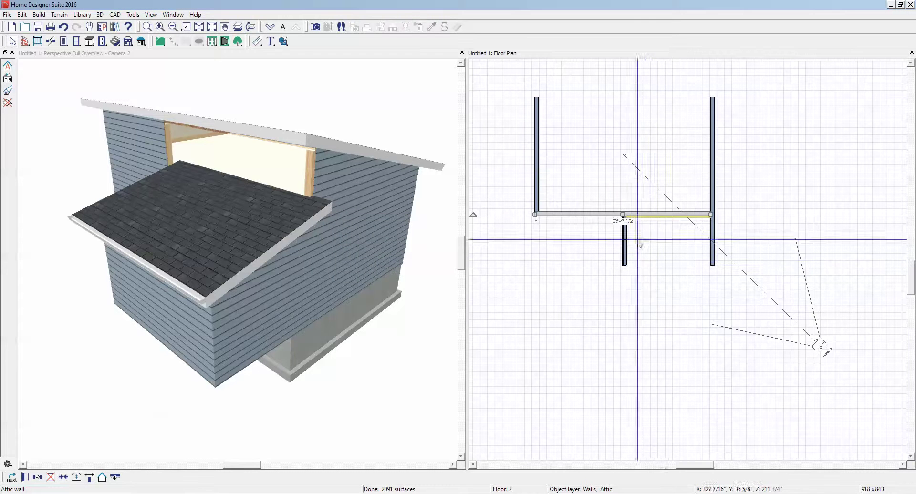
Step: Delete the short duplicate attic wall segment lying across the bump-out opening on the attic floor
{"action": "left_click", "coordinate": [651, 216]}
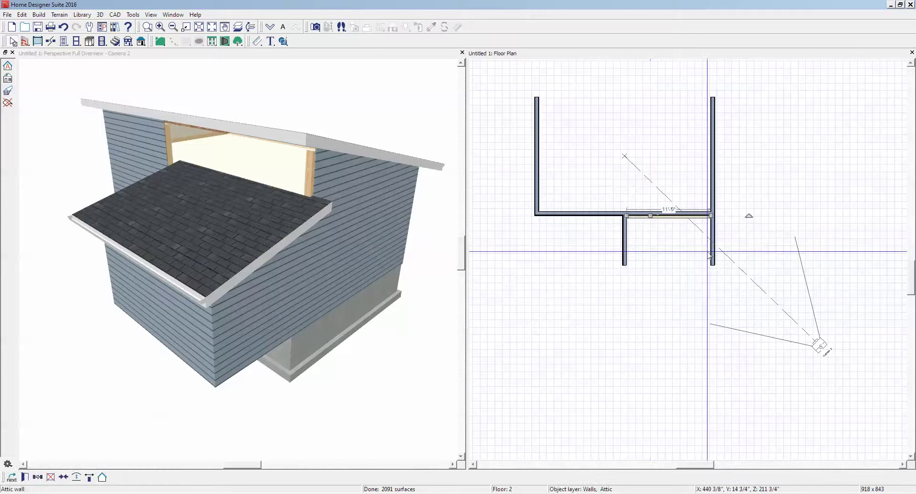
{"action": "key", "text": "Delete"}
{"action": "left_click", "coordinate": [524, 271]}
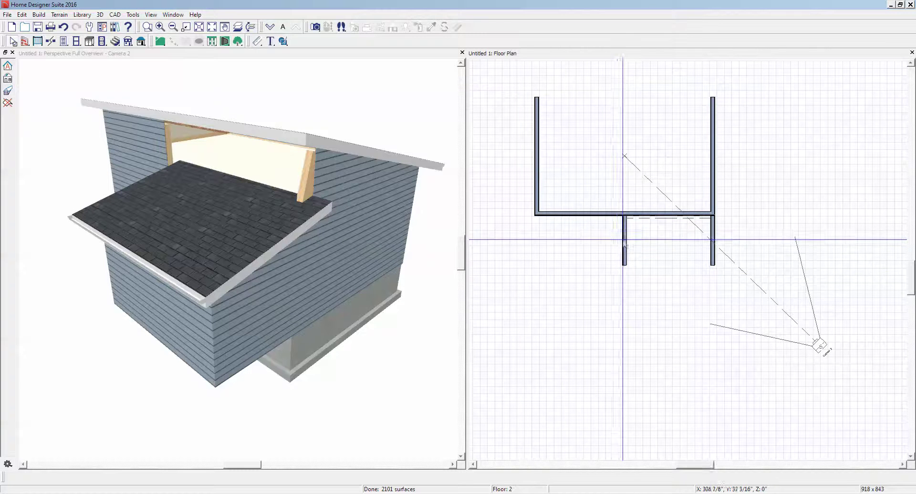
{"action": "scroll", "coordinate": [636, 229], "scroll_direction": "up", "scroll_amount": 1}
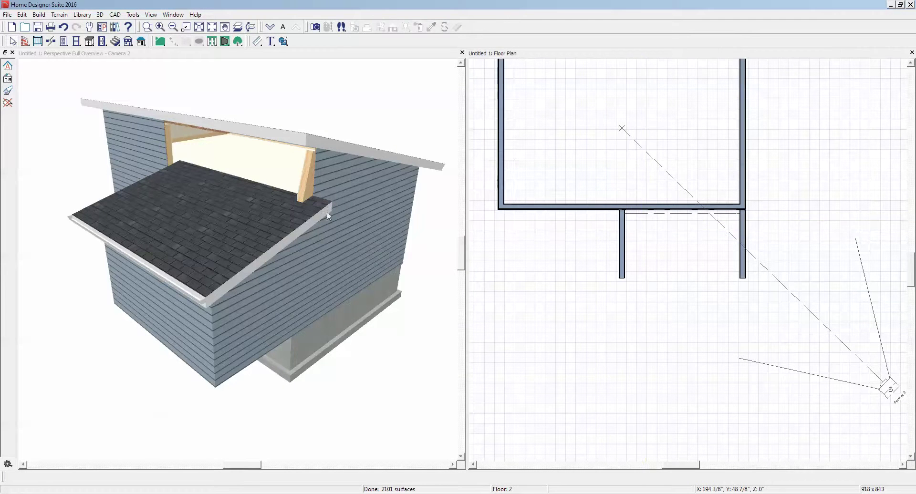
Step: Move the full-width front attic wall slightly inward, away from the bump-out opening, so it fills the gap above the bump-out roof
{"action": "left_click", "coordinate": [314, 204]}
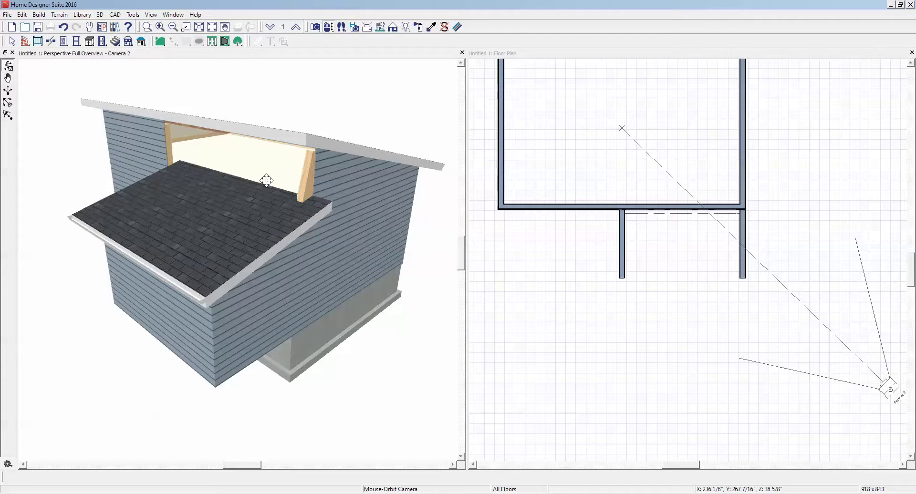
{"action": "left_click", "coordinate": [669, 226]}
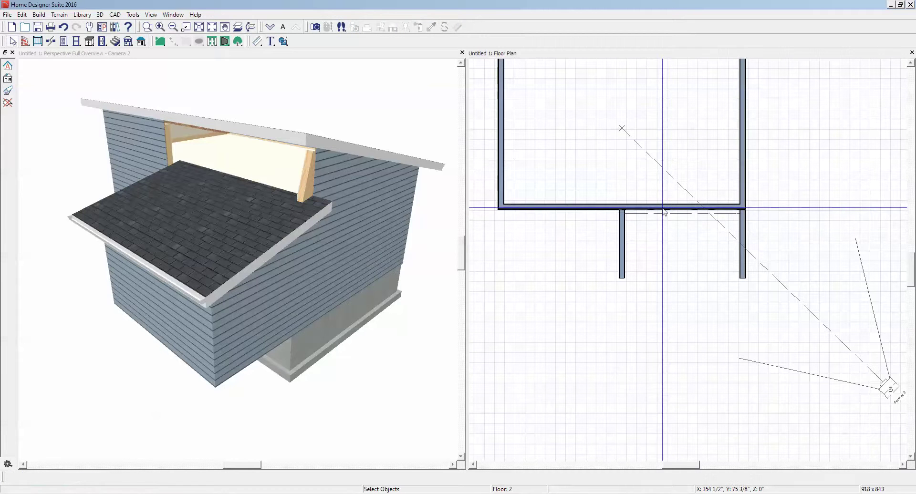
{"action": "left_click", "coordinate": [663, 209]}
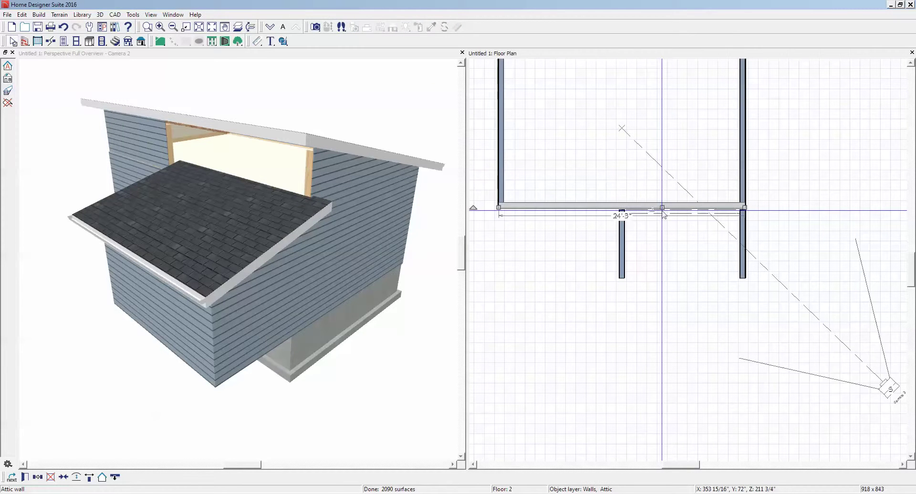
{"action": "left_click_drag", "start_coordinate": [662, 208], "coordinate": [659, 194]}
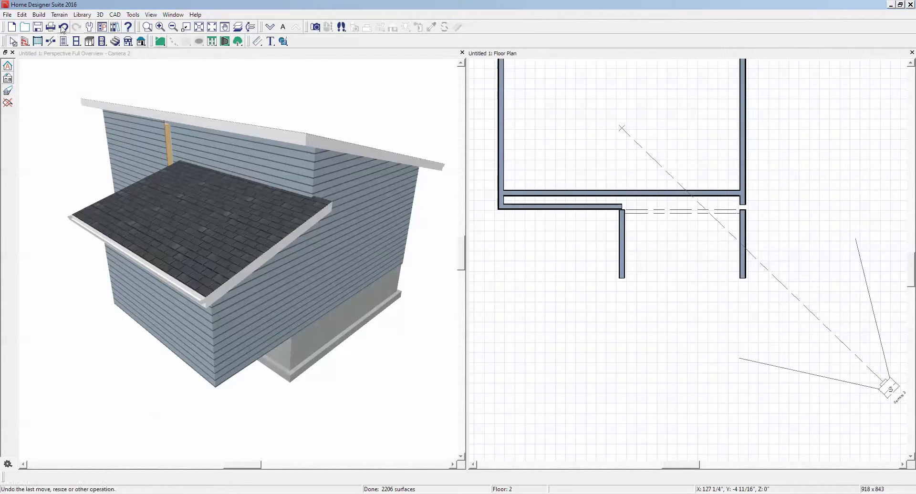
{"action": "left_click", "coordinate": [172, 56]}
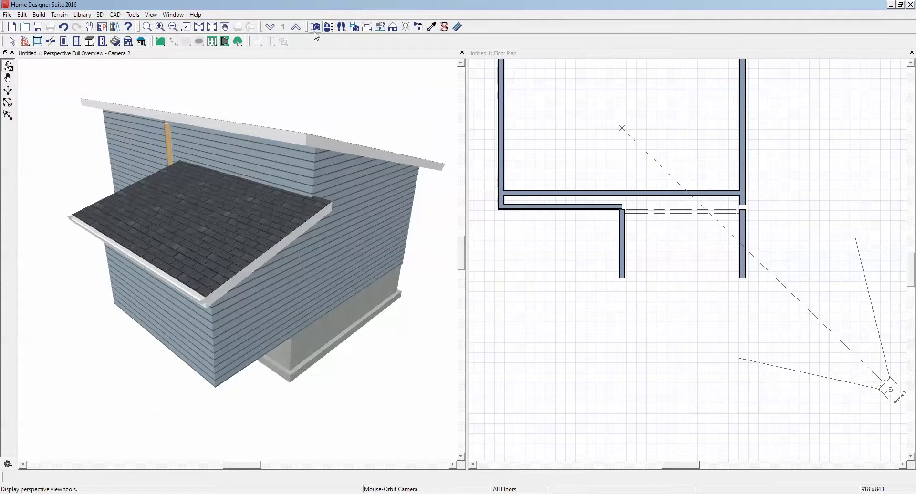
{"action": "left_click_drag", "start_coordinate": [312, 96], "coordinate": [463, 146]}
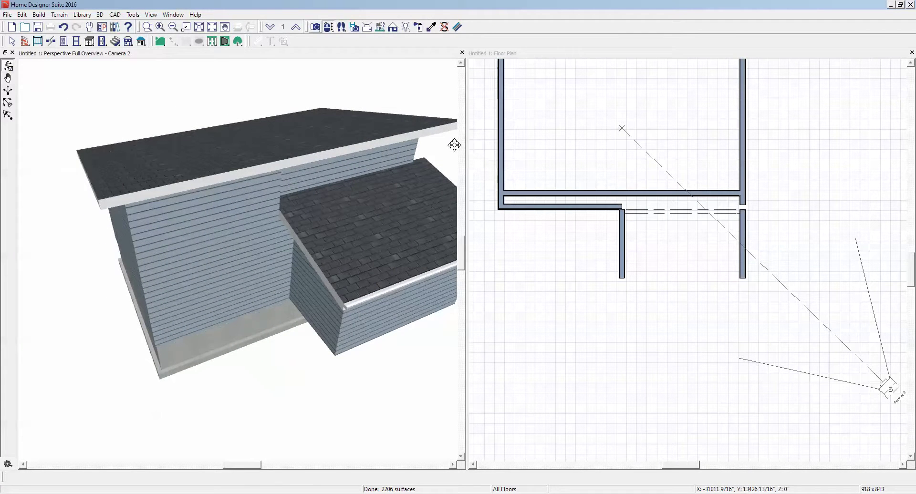
{"action": "scroll", "coordinate": [338, 188], "scroll_direction": "up", "scroll_amount": 3}
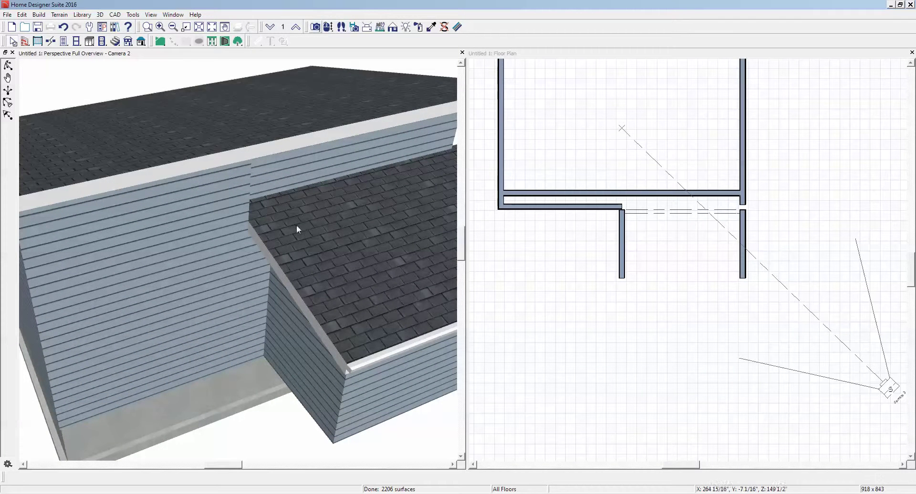
{"action": "scroll", "coordinate": [297, 229], "scroll_direction": "down", "scroll_amount": 5}
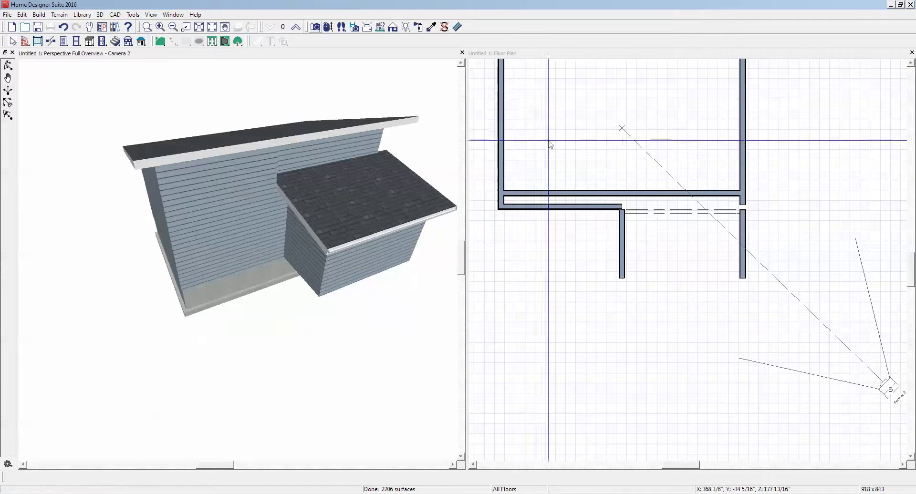
Step: Return to the first floor plan and remove the living area labels of the main room and the bump-out
{"action": "left_click", "coordinate": [593, 150]}
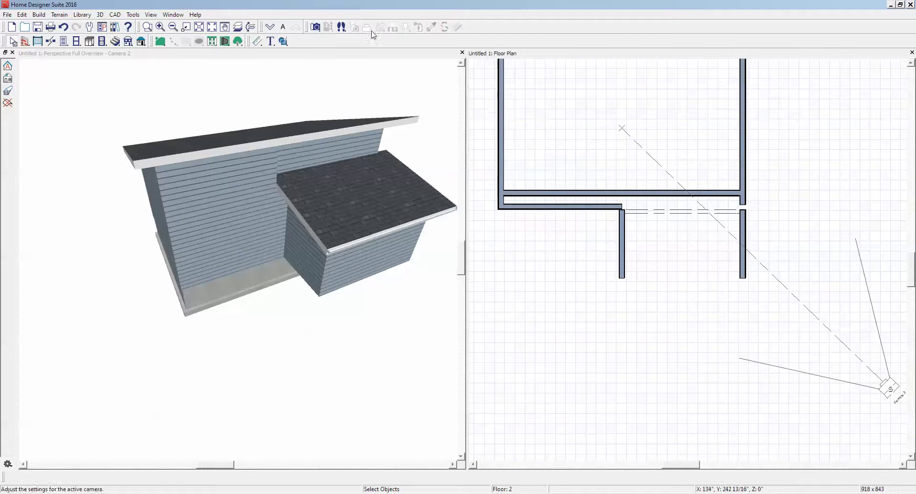
{"action": "left_click", "coordinate": [270, 28]}
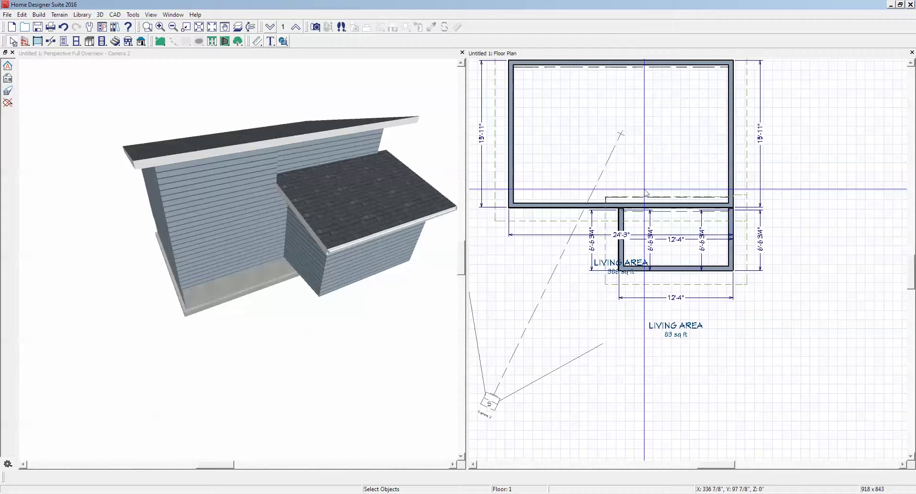
{"action": "scroll", "coordinate": [646, 192], "scroll_direction": "up", "scroll_amount": 1}
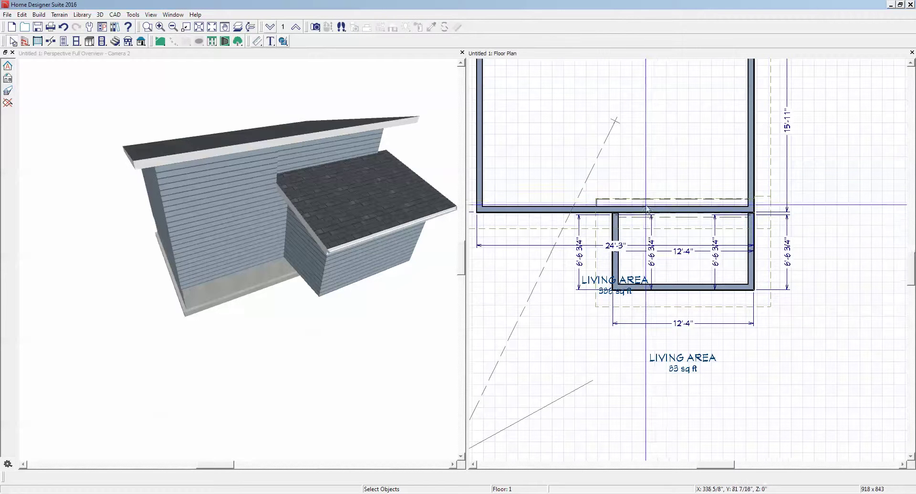
{"action": "left_click", "coordinate": [654, 203]}
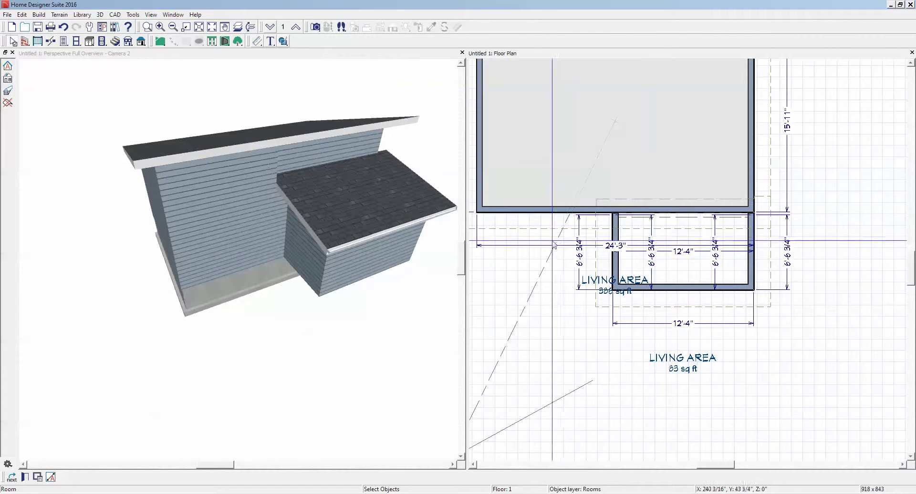
{"action": "scroll", "coordinate": [560, 243], "scroll_direction": "down", "scroll_amount": 1}
{"action": "scroll", "coordinate": [560, 244], "scroll_direction": "down", "scroll_amount": 1}
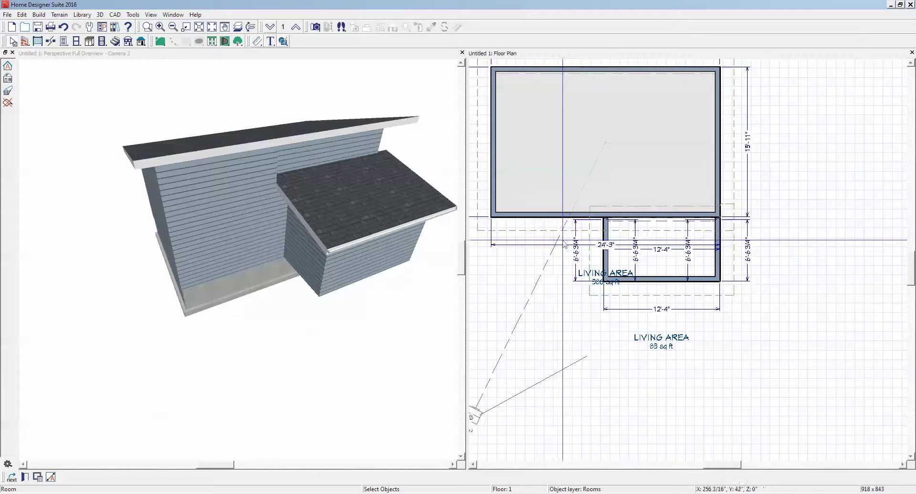
{"action": "left_click", "coordinate": [596, 279]}
{"action": "left_click_drag", "start_coordinate": [596, 280], "coordinate": [663, 338]}
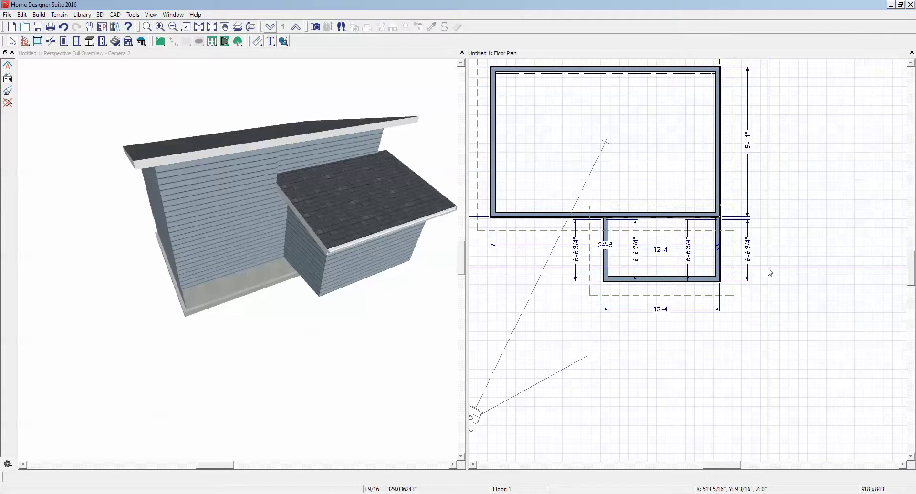
Step: Delete the four automatic depth dimensions inside and beside the bump-out
{"action": "left_click", "coordinate": [687, 263]}
{"action": "key", "text": "Delete"}
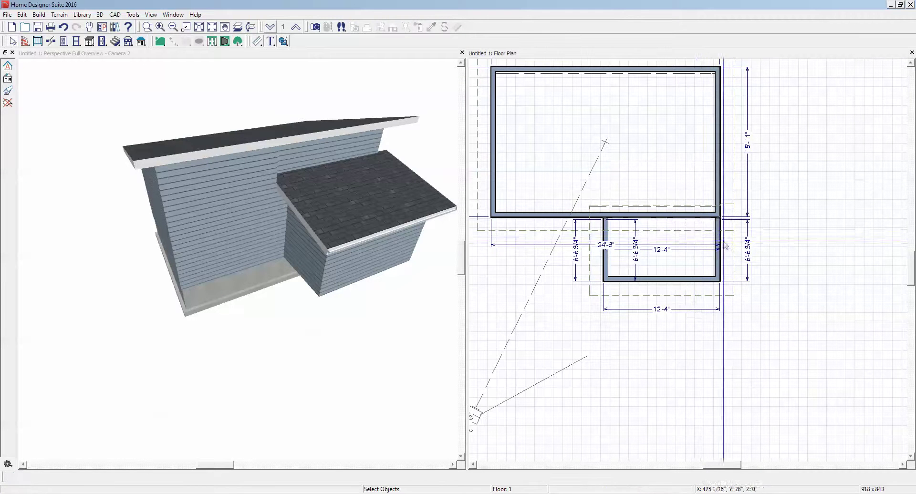
{"action": "left_click", "coordinate": [749, 261]}
{"action": "key", "text": "Delete"}
{"action": "left_click", "coordinate": [636, 263]}
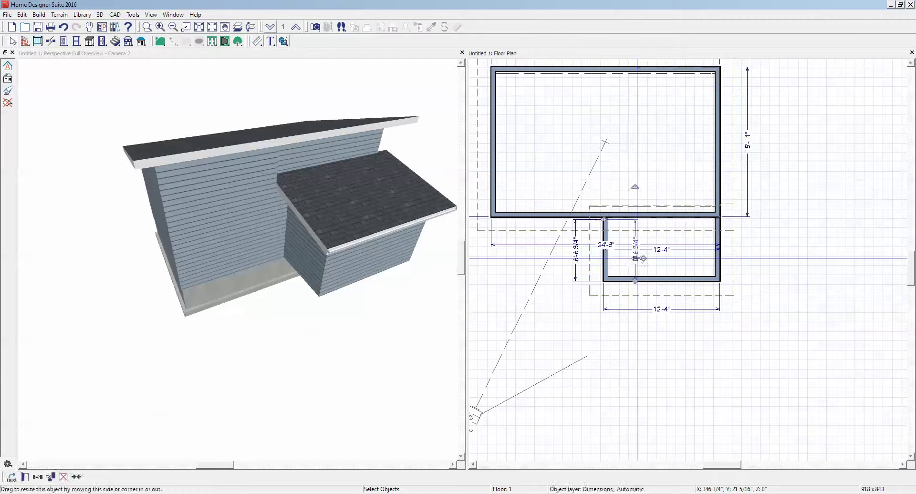
{"action": "key", "text": "Delete"}
{"action": "left_click", "coordinate": [575, 264]}
{"action": "key", "text": "Delete"}
Step: Delete both bump-out width dimensions and the main room's dimensions along its right side and front wall
{"action": "left_click", "coordinate": [697, 248]}
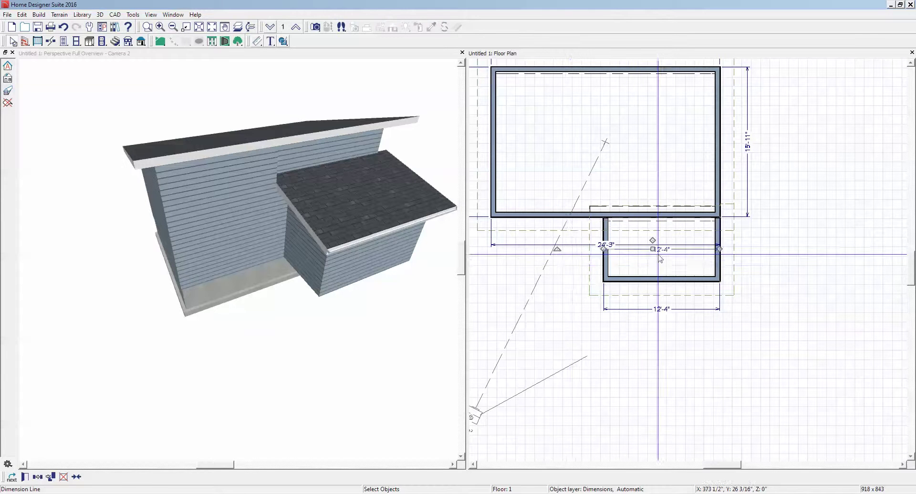
{"action": "key", "text": "Delete"}
{"action": "left_click", "coordinate": [748, 211]}
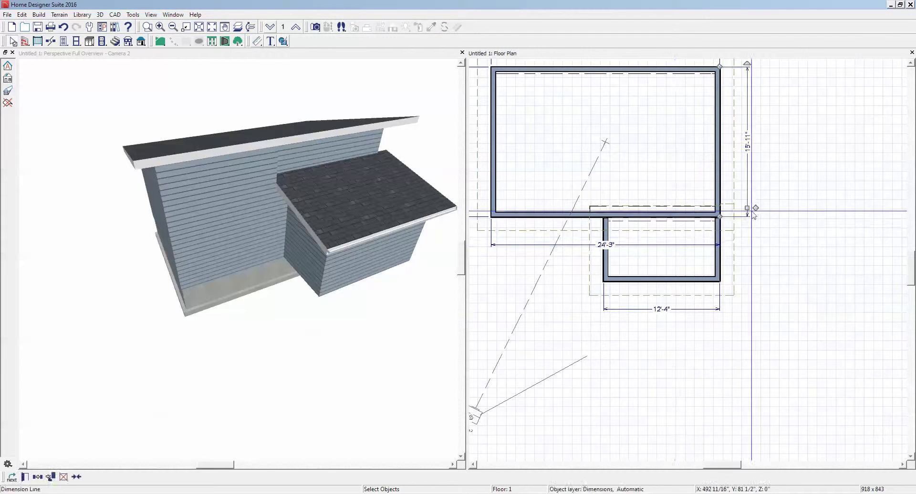
{"action": "key", "text": "Delete"}
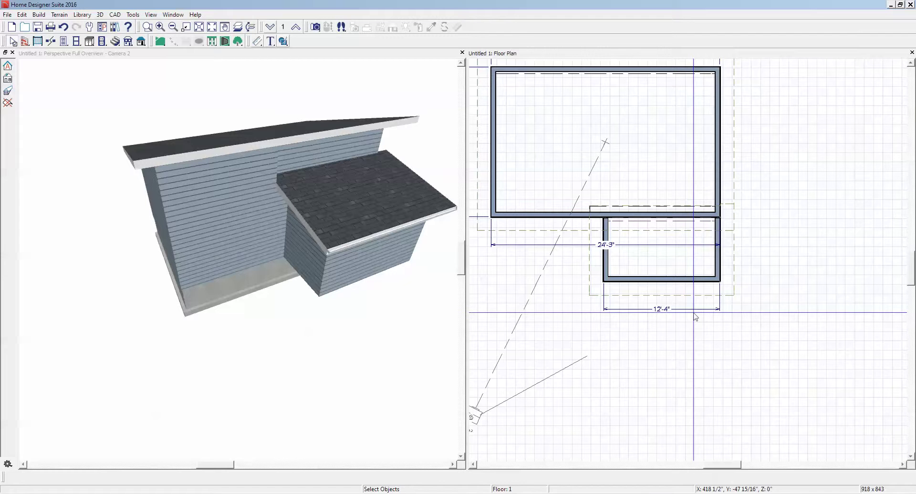
{"action": "left_click", "coordinate": [694, 309]}
{"action": "key", "text": "Delete"}
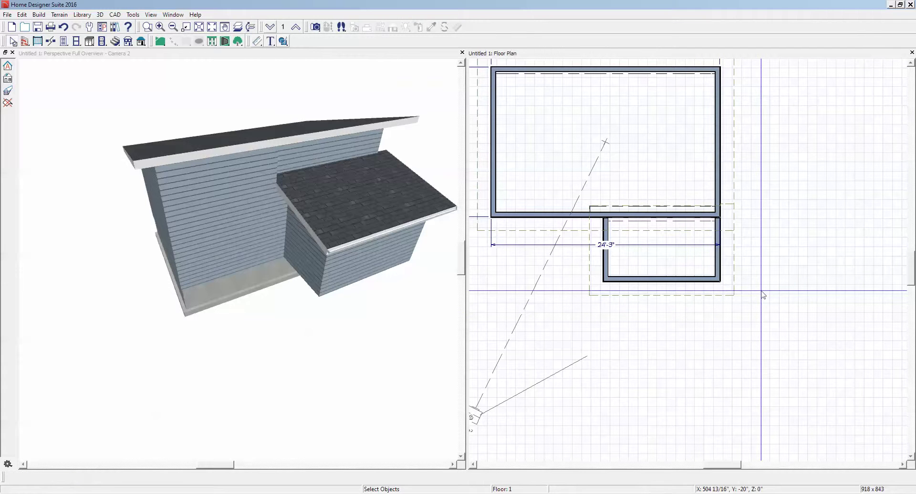
{"action": "left_click", "coordinate": [699, 244]}
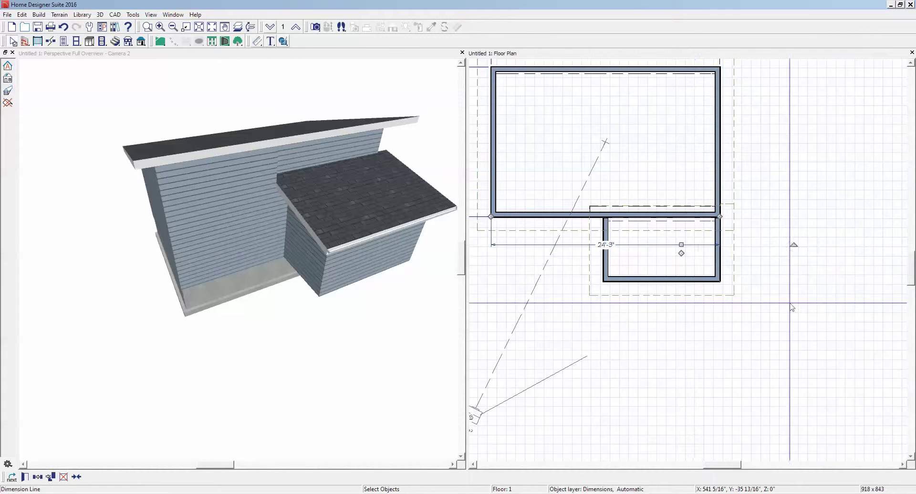
{"action": "key", "text": "Delete"}
{"action": "scroll", "coordinate": [793, 305], "scroll_direction": "down", "scroll_amount": 1}
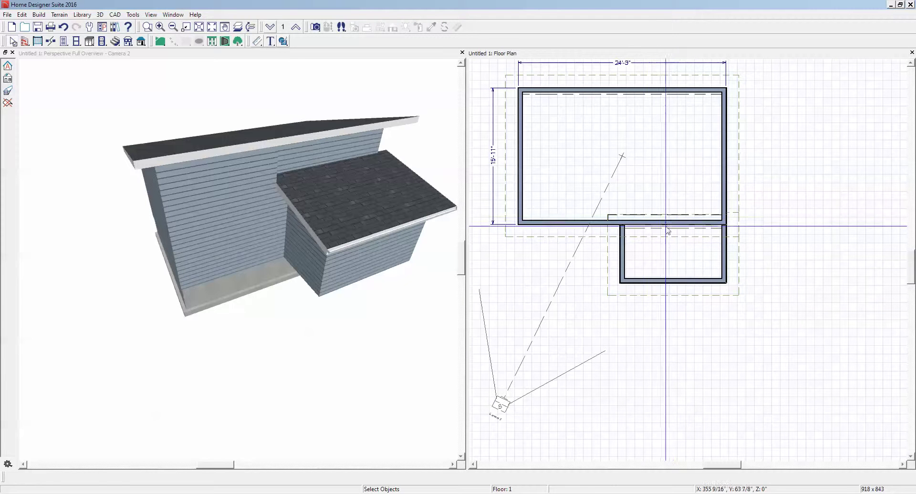
Step: Move the bump-out's left wall outward to widen its interior to 12'-11"
{"action": "left_click", "coordinate": [628, 252]}
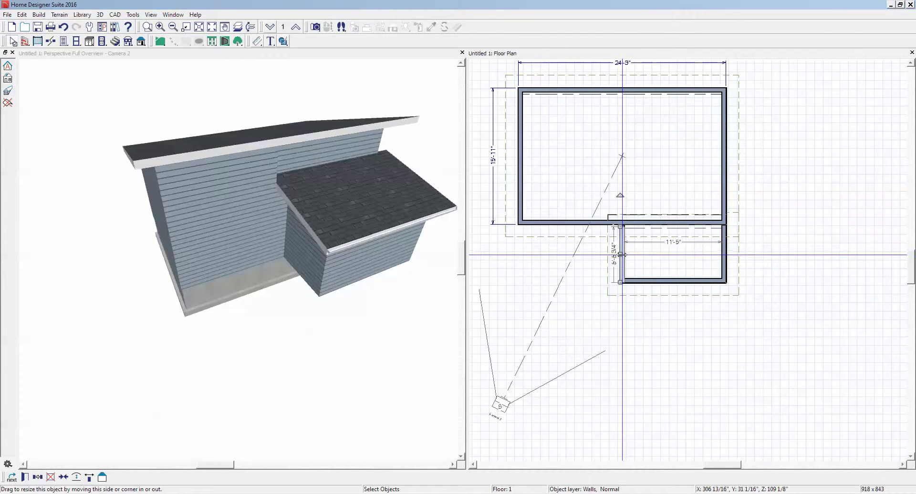
{"action": "left_click_drag", "start_coordinate": [621, 255], "coordinate": [605, 252]}
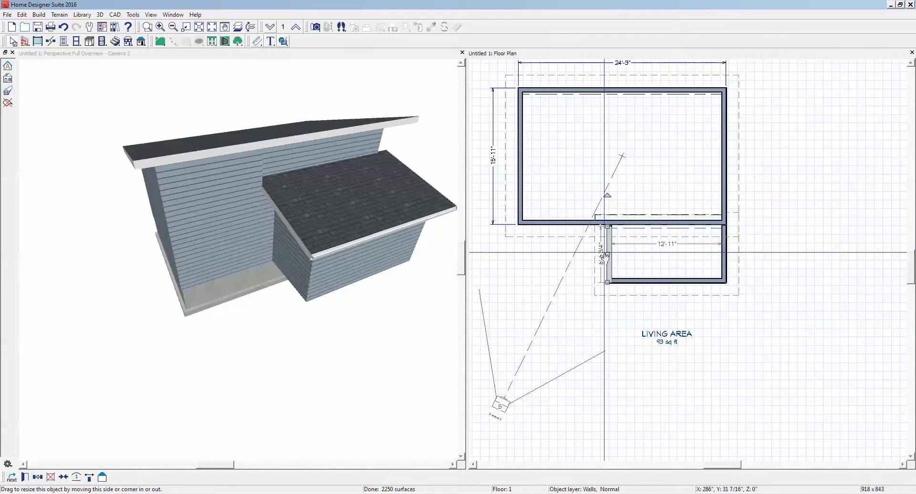
{"action": "key", "text": "Escape"}
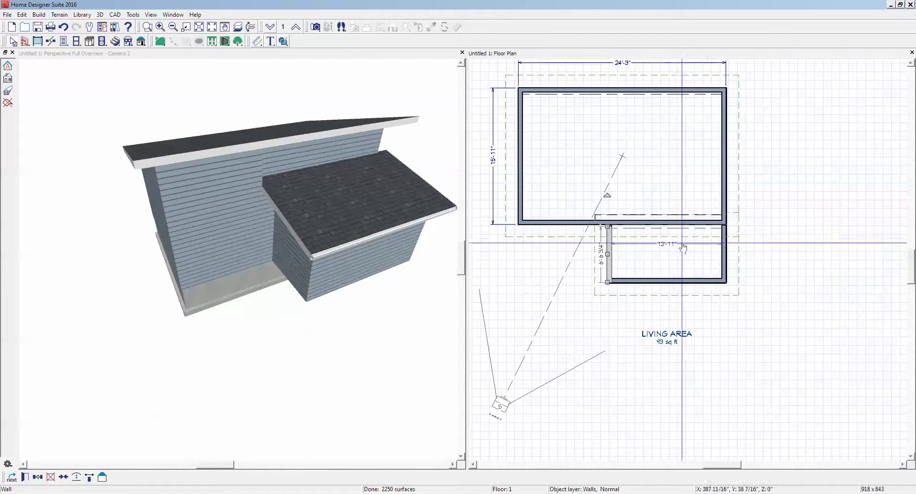
{"action": "right_click", "coordinate": [681, 260]}
{"action": "right_click", "coordinate": [663, 256]}
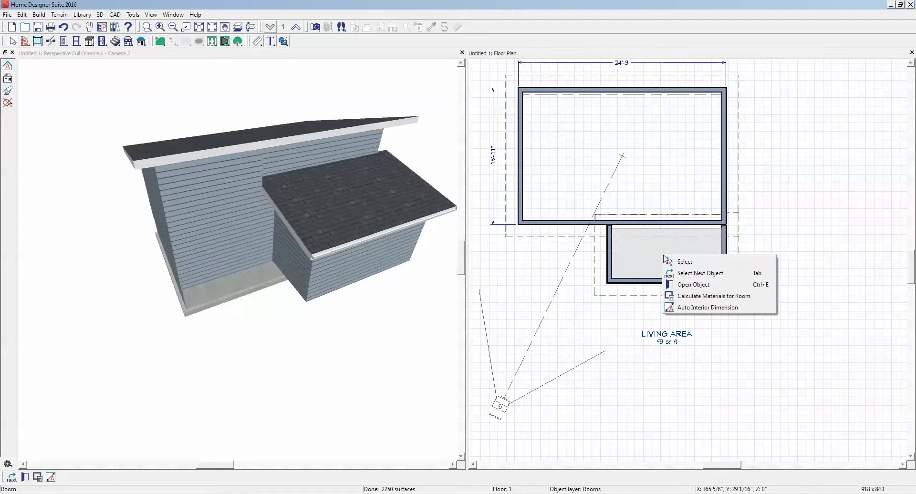
{"action": "left_click", "coordinate": [700, 279]}
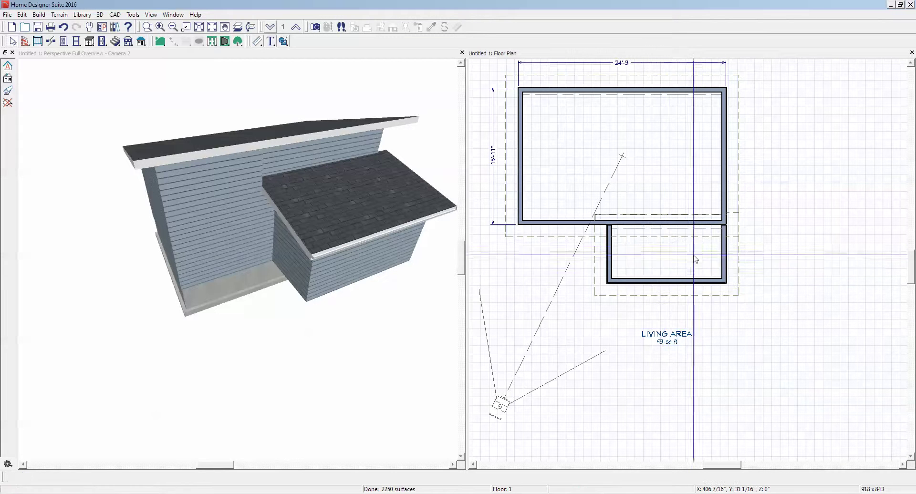
{"action": "right_click", "coordinate": [695, 265]}
{"action": "left_click", "coordinate": [713, 285]}
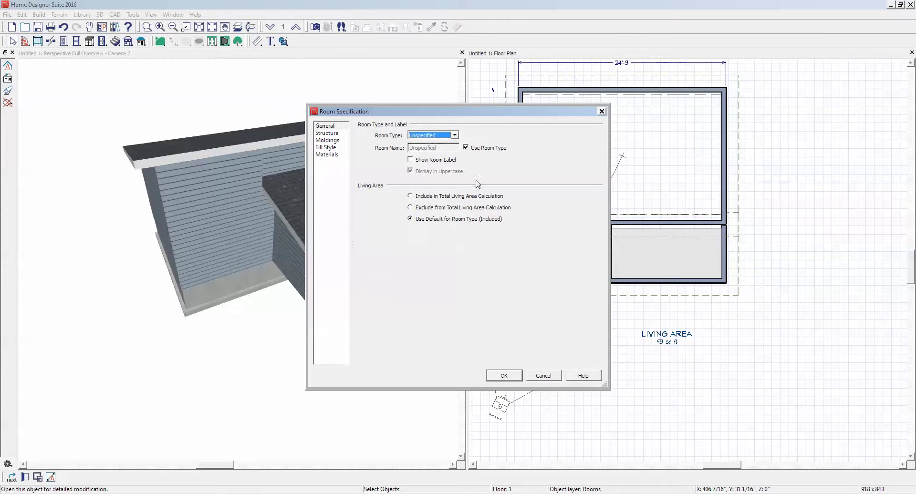
{"action": "left_click", "coordinate": [327, 133]}
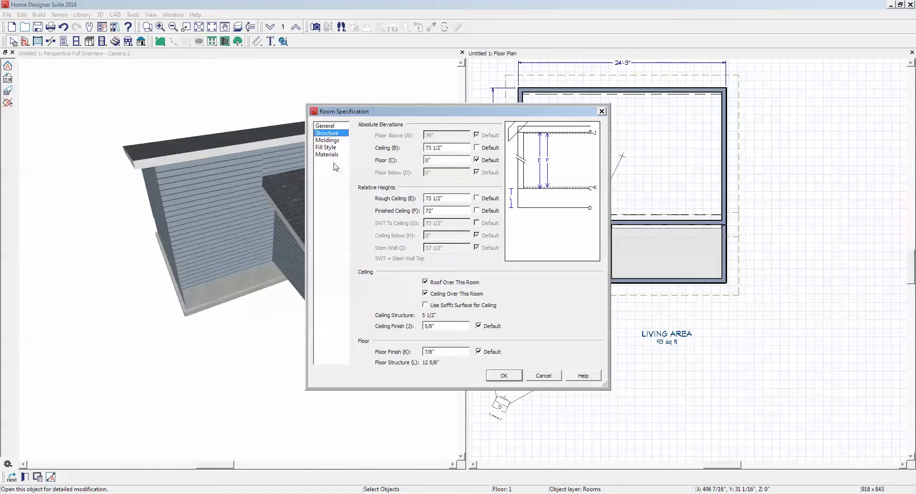
{"action": "left_click", "coordinate": [553, 377]}
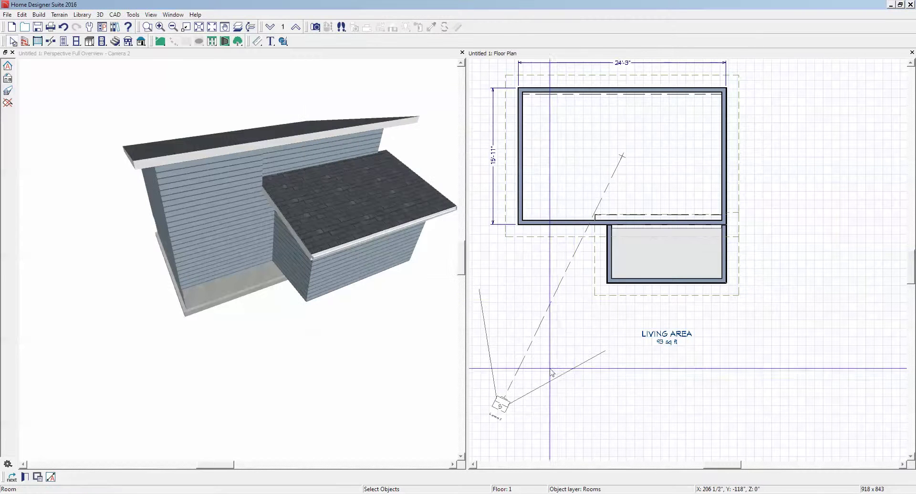
Step: Set the bump-out room's finished ceiling height to 8'
{"action": "right_click", "coordinate": [642, 253]}
{"action": "left_click", "coordinate": [680, 280]}
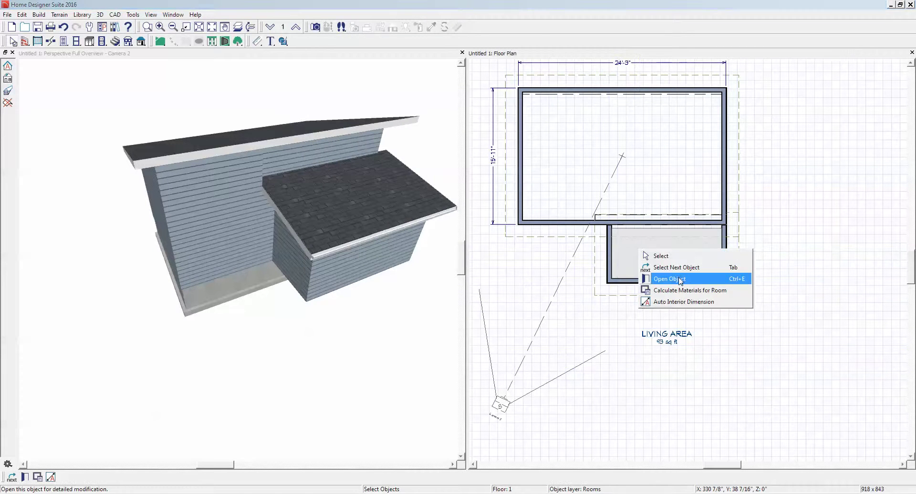
{"action": "left_click", "coordinate": [326, 133]}
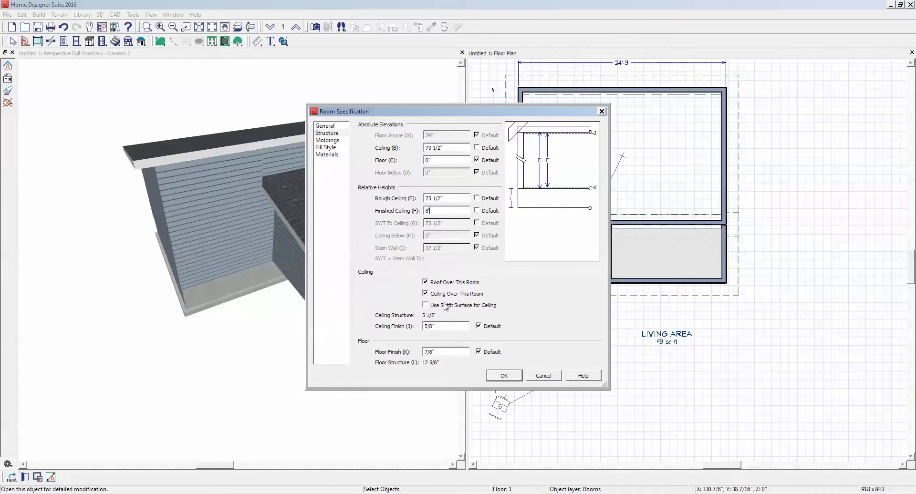
{"action": "left_click", "coordinate": [504, 377]}
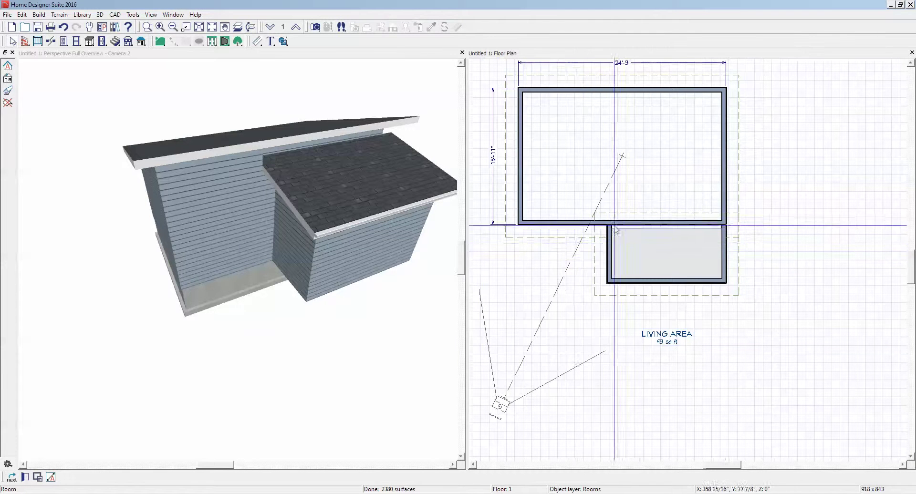
Step: Extend the bump-out's right wall to join the main room's right wall and delete the invisible room divider beside the front wall
{"action": "scroll", "coordinate": [737, 221], "scroll_direction": "up", "scroll_amount": 2}
{"action": "scroll", "coordinate": [737, 220], "scroll_direction": "up", "scroll_amount": 3}
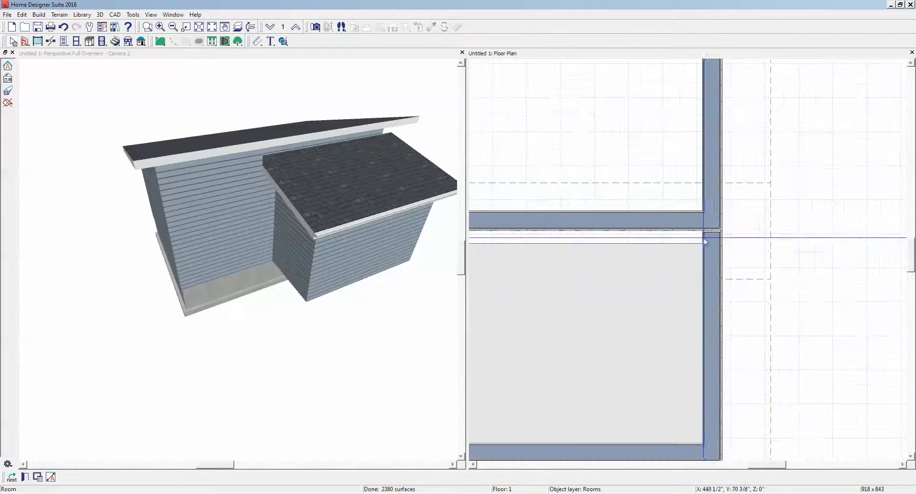
{"action": "left_click", "coordinate": [718, 246]}
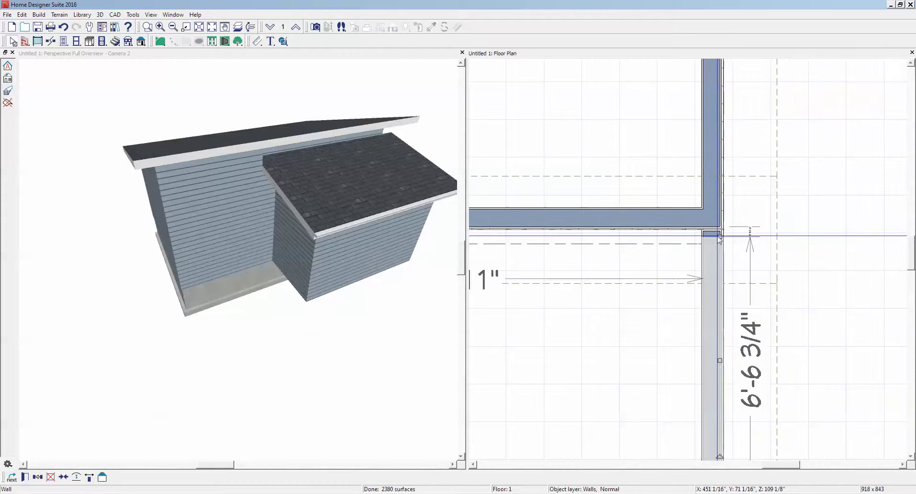
{"action": "left_click_drag", "start_coordinate": [720, 236], "coordinate": [720, 218]}
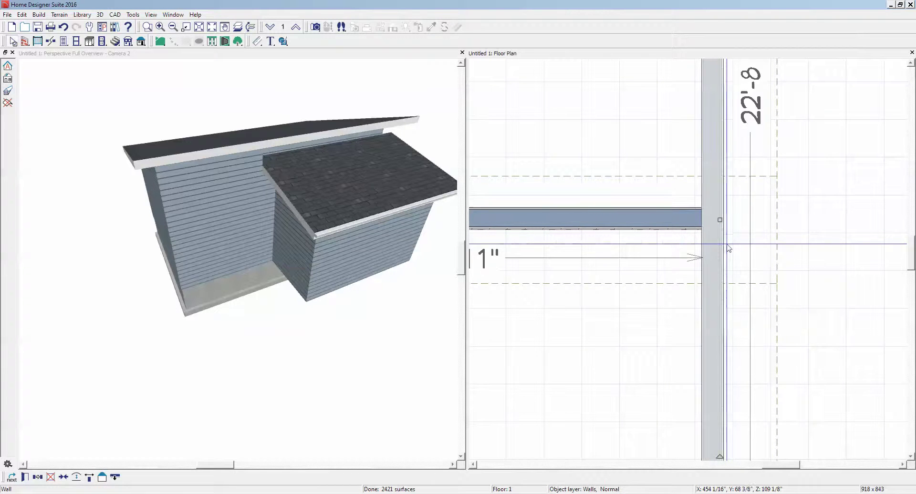
{"action": "key", "text": "Escape"}
{"action": "scroll", "coordinate": [720, 245], "scroll_direction": "down", "scroll_amount": 2}
{"action": "scroll", "coordinate": [722, 248], "scroll_direction": "down", "scroll_amount": 1}
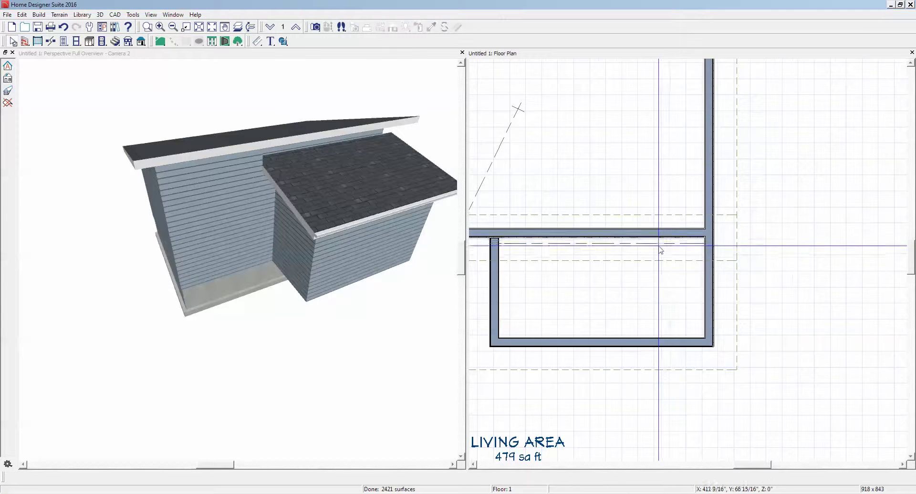
{"action": "left_click", "coordinate": [645, 246]}
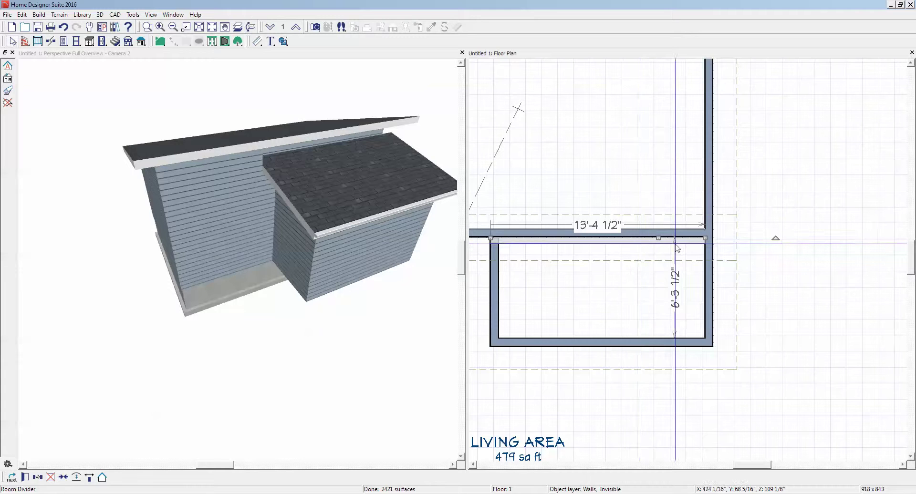
{"action": "key", "text": "Delete"}
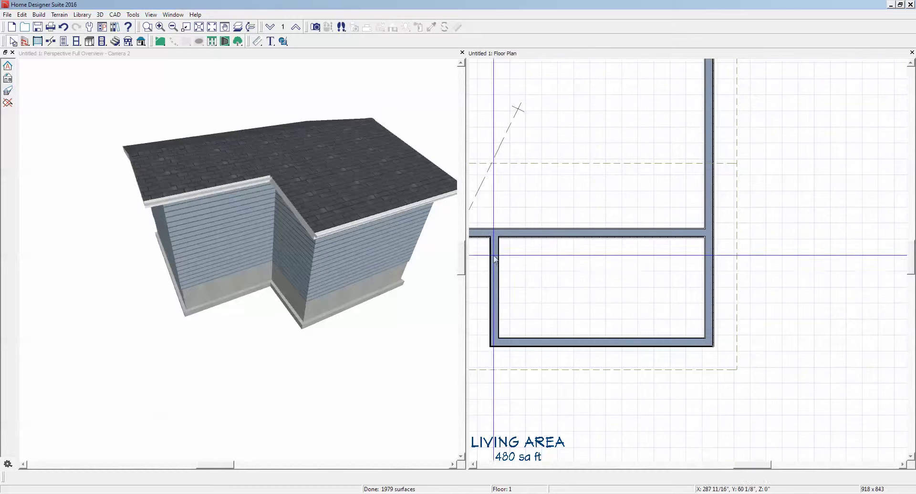
Step: Detach both bump-out side walls from the main room, breaking the continuous right wall where the two rooms meet
{"action": "left_click", "coordinate": [490, 238]}
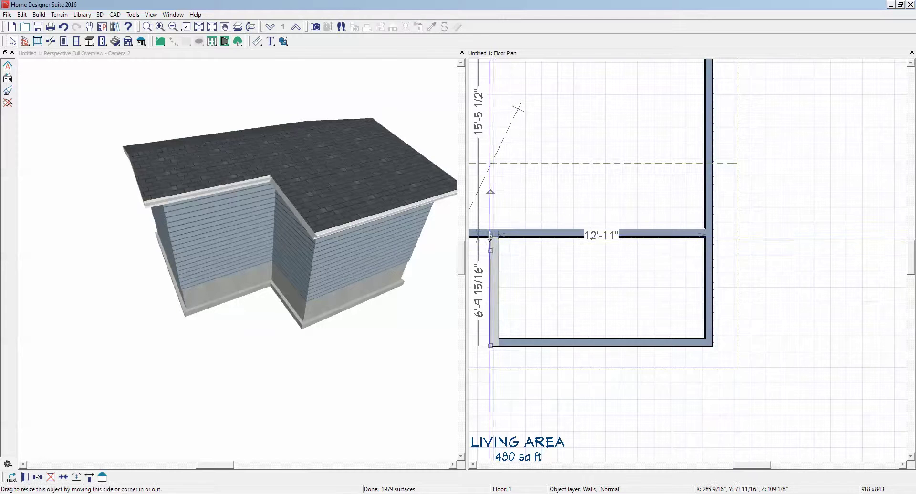
{"action": "left_click_drag", "start_coordinate": [490, 236], "coordinate": [492, 250]}
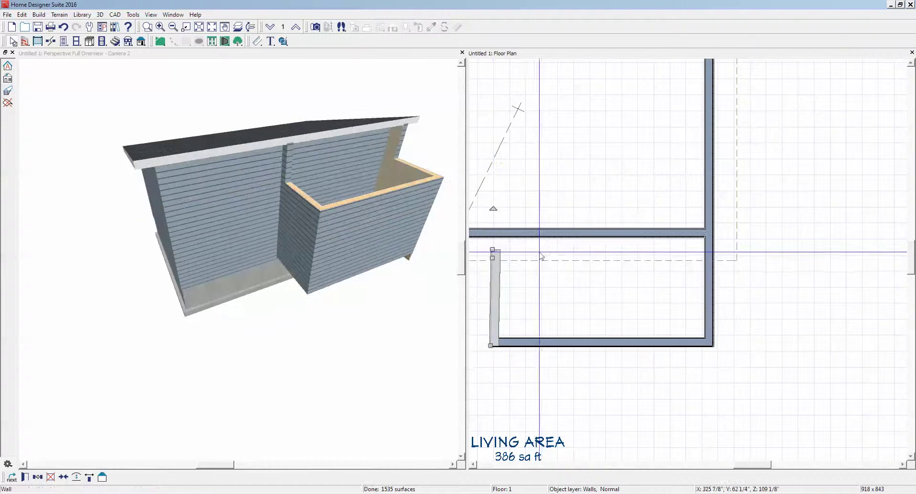
{"action": "left_click", "coordinate": [709, 260]}
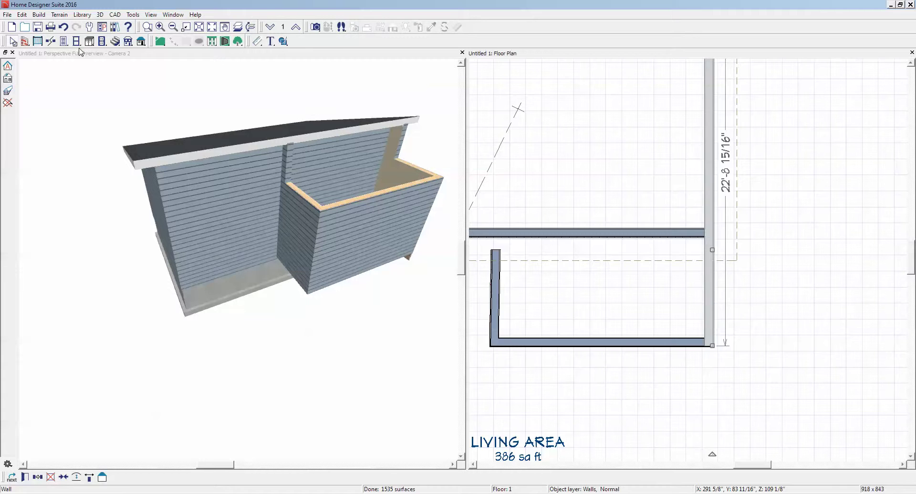
{"action": "left_click", "coordinate": [50, 41]}
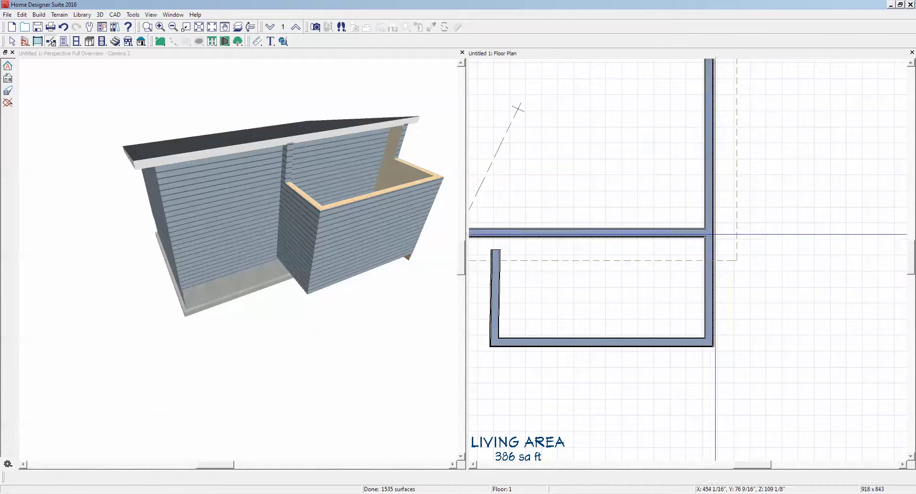
{"action": "left_click", "coordinate": [711, 250]}
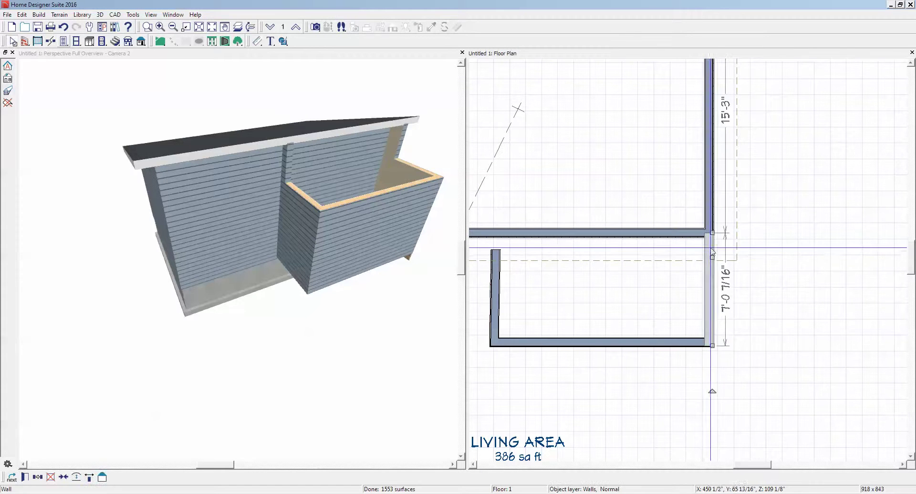
{"action": "left_click_drag", "start_coordinate": [712, 234], "coordinate": [711, 255]}
{"action": "key", "text": "Escape"}
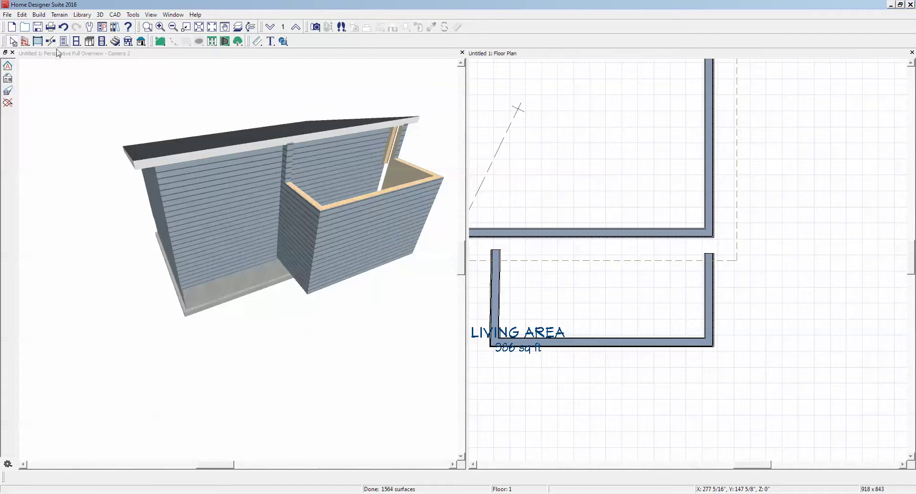
Step: Draw a back wall about 13'-8 11/16" long across the bump-out's open side and move it against the main room's front wall
{"action": "left_click", "coordinate": [37, 41]}
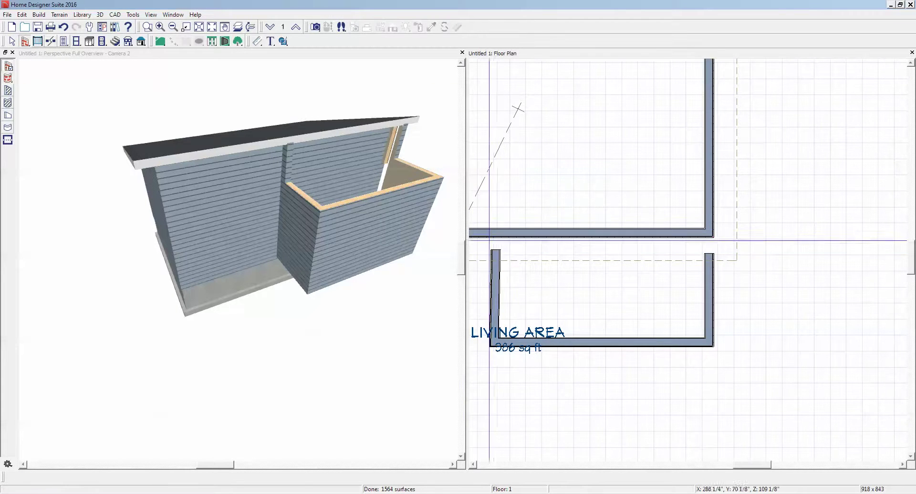
{"action": "left_click_drag", "start_coordinate": [495, 251], "coordinate": [714, 251]}
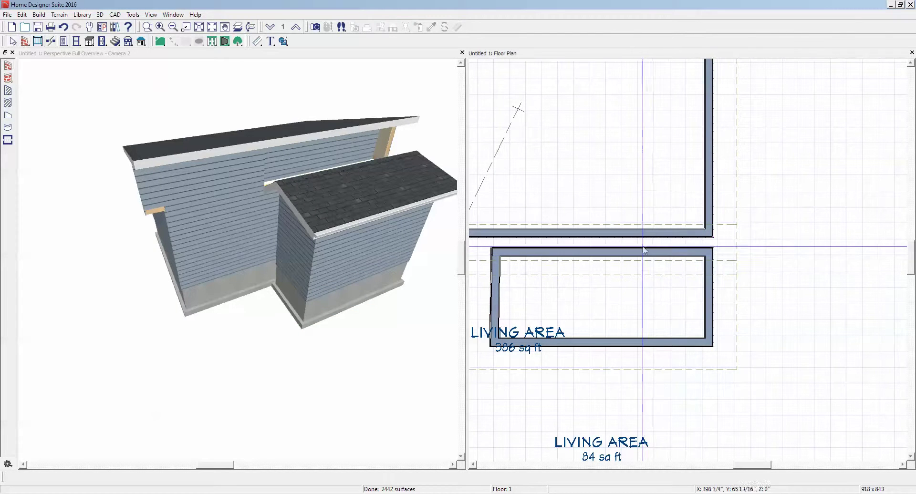
{"action": "left_click", "coordinate": [624, 254]}
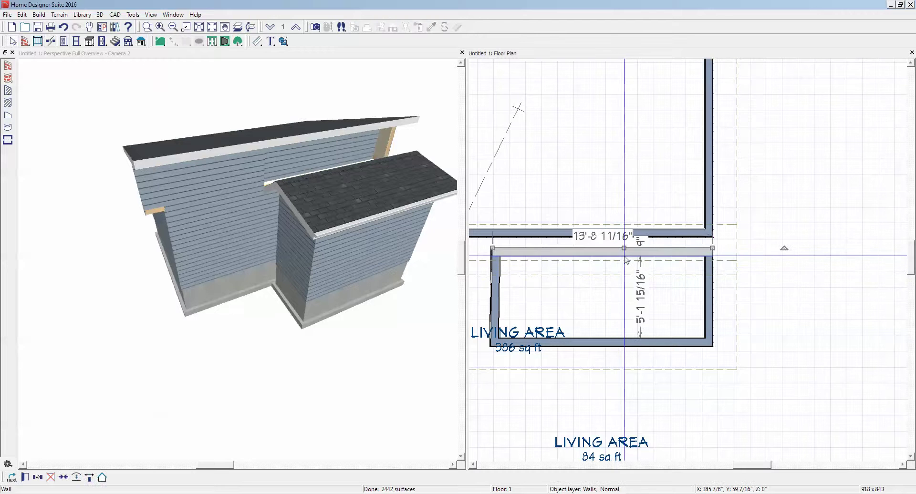
{"action": "left_click_drag", "start_coordinate": [626, 260], "coordinate": [621, 237]}
{"action": "left_click", "coordinate": [763, 263]}
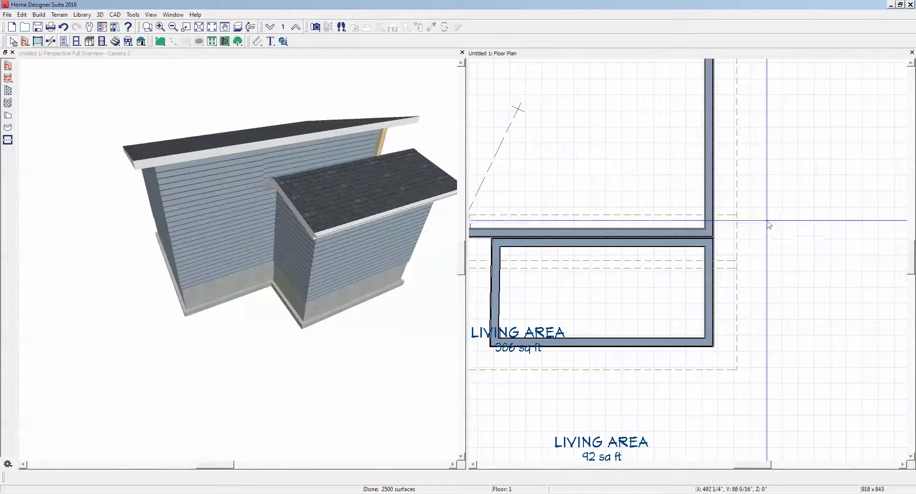
Step: Examine the separated bump-out in the plan and orbit the 3D overview to inspect where its roof meets the main house
{"action": "scroll", "coordinate": [763, 217], "scroll_direction": "down", "scroll_amount": 1}
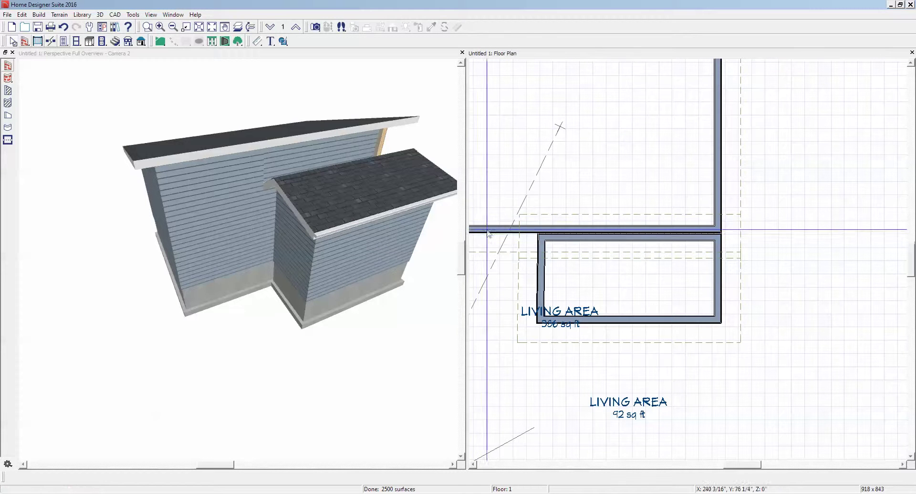
{"action": "scroll", "coordinate": [778, 186], "scroll_direction": "down", "scroll_amount": 1}
{"action": "scroll", "coordinate": [777, 183], "scroll_direction": "down", "scroll_amount": 3}
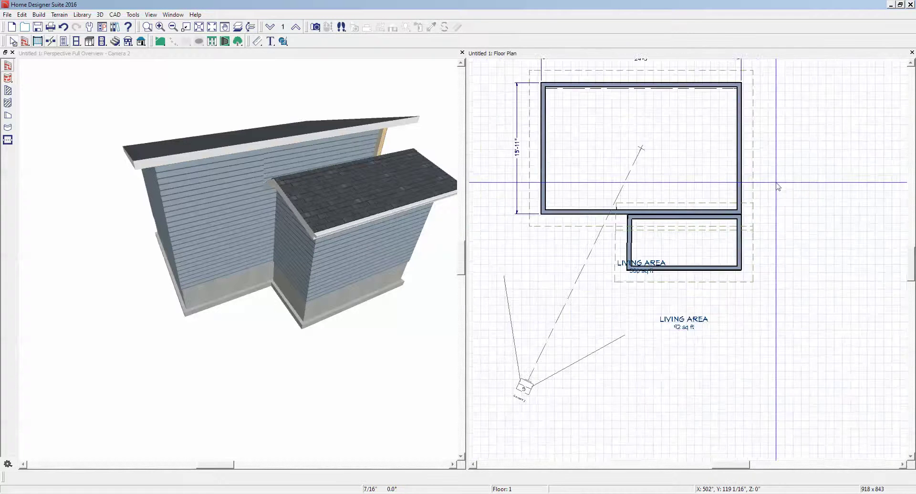
{"action": "scroll", "coordinate": [757, 214], "scroll_direction": "up", "scroll_amount": 1}
{"action": "scroll", "coordinate": [639, 329], "scroll_direction": "up", "scroll_amount": 1}
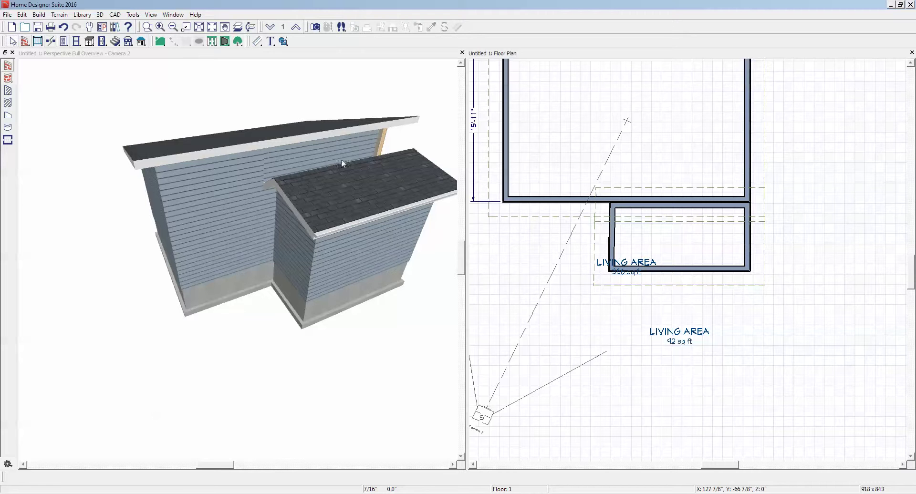
{"action": "left_click", "coordinate": [350, 108]}
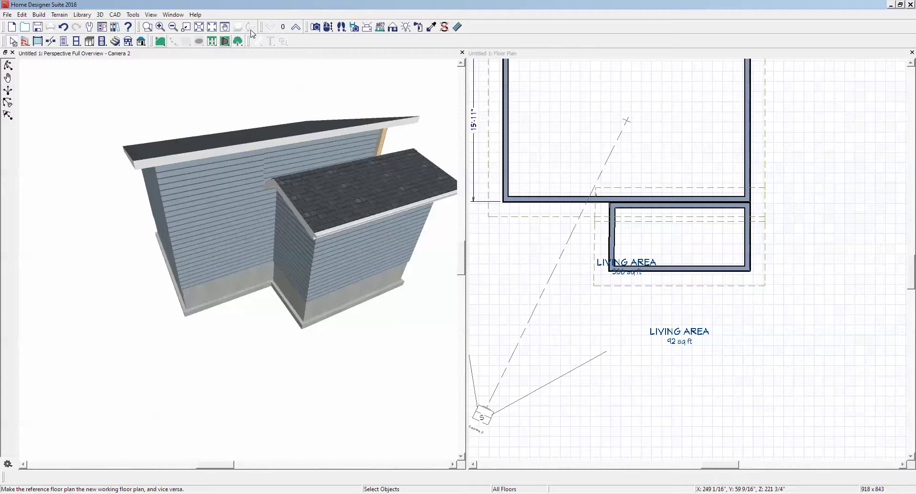
{"action": "left_click", "coordinate": [328, 27]}
{"action": "left_click_drag", "start_coordinate": [353, 191], "coordinate": [213, 209]}
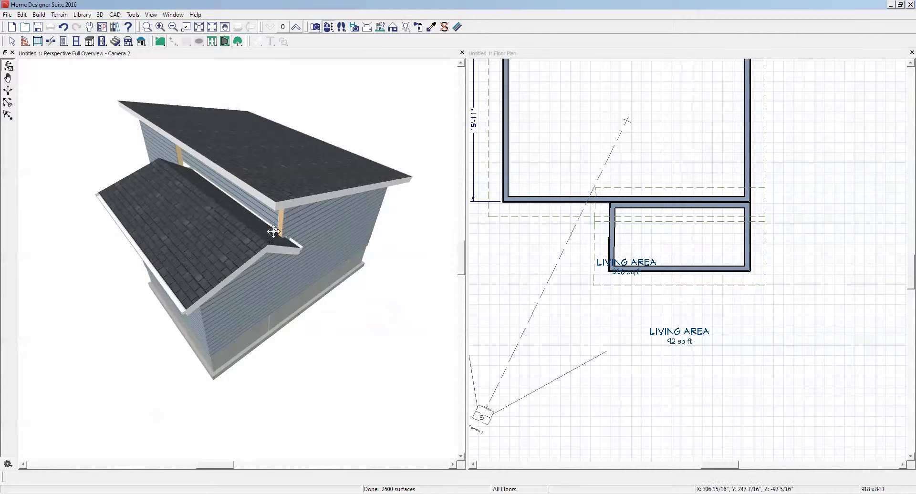
Step: Set the bump-out's back wall to be a High Shed/Gable Wall
{"action": "scroll", "coordinate": [681, 210], "scroll_direction": "up", "scroll_amount": 2}
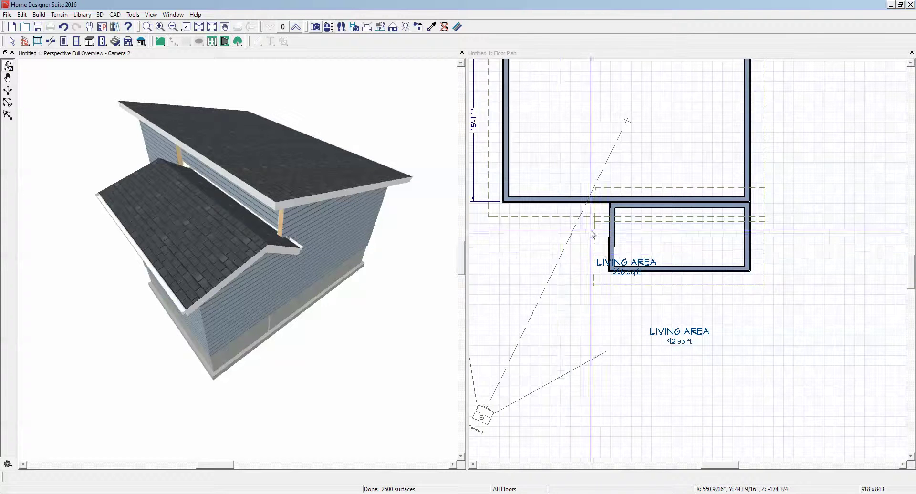
{"action": "right_click", "coordinate": [681, 210]}
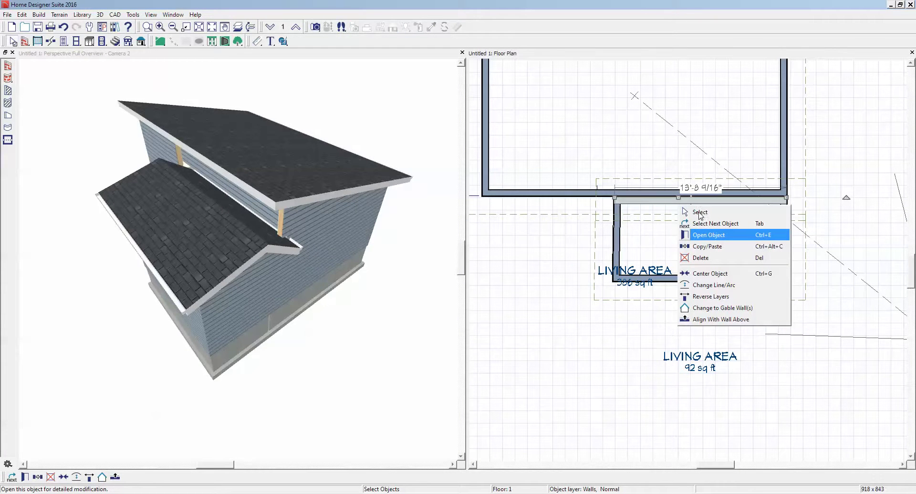
{"action": "key", "text": "Return"}
{"action": "left_click", "coordinate": [291, 148]}
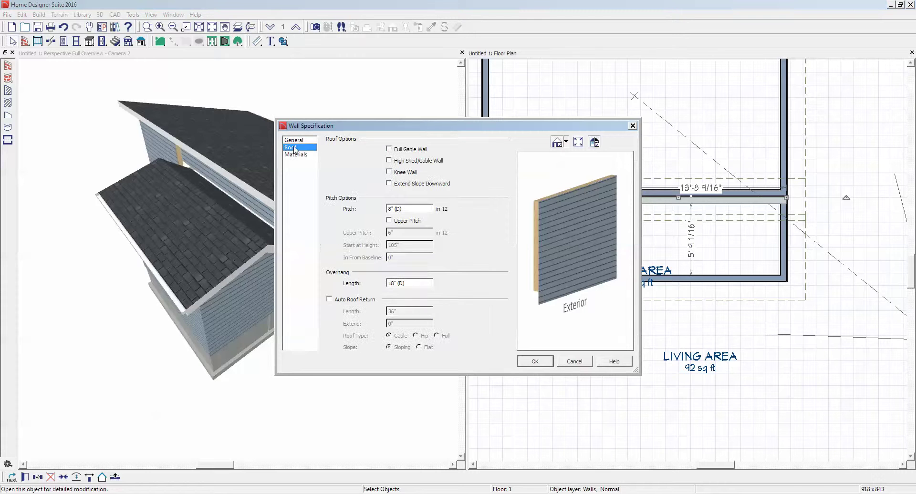
{"action": "left_click", "coordinate": [404, 161]}
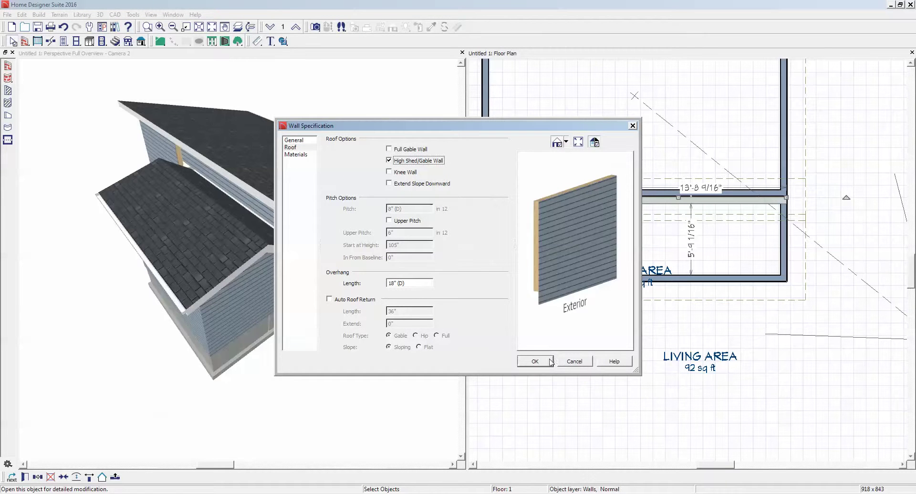
{"action": "left_click", "coordinate": [535, 361]}
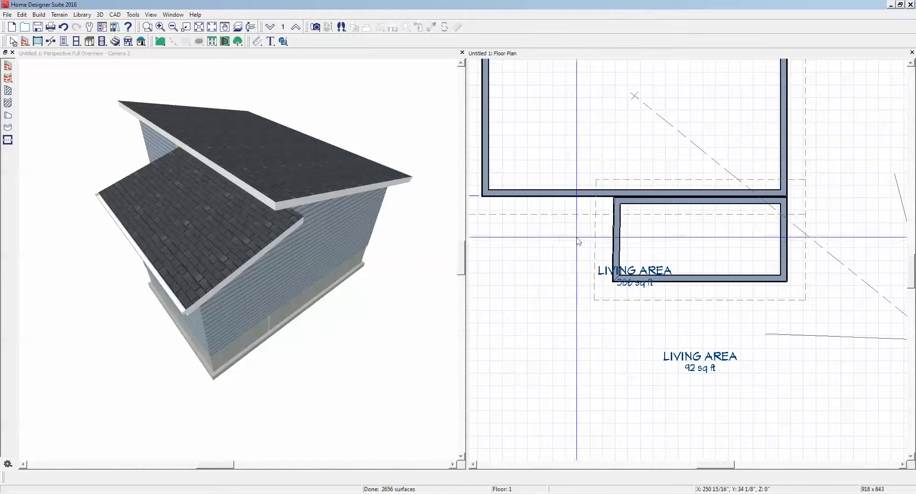
Step: Check the ceiling and stem wall heights in the structure settings of the main room and the bump-out
{"action": "double_click", "coordinate": [634, 138]}
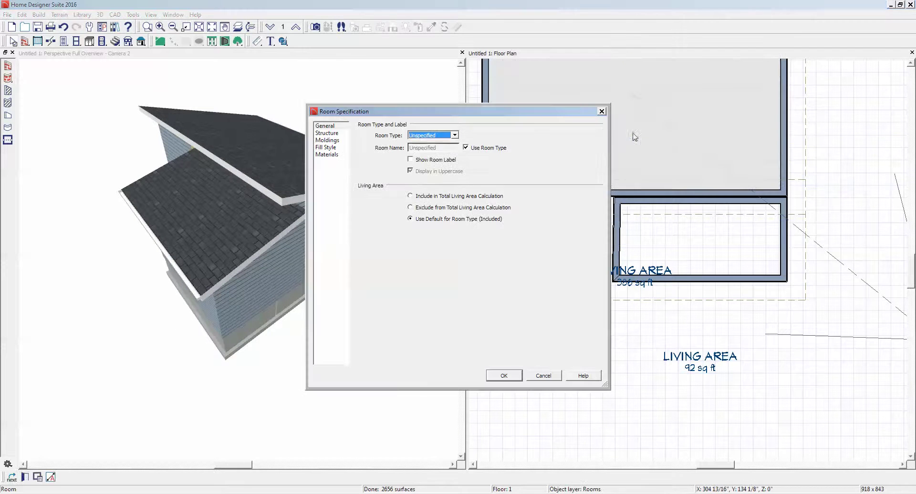
{"action": "left_click", "coordinate": [333, 134]}
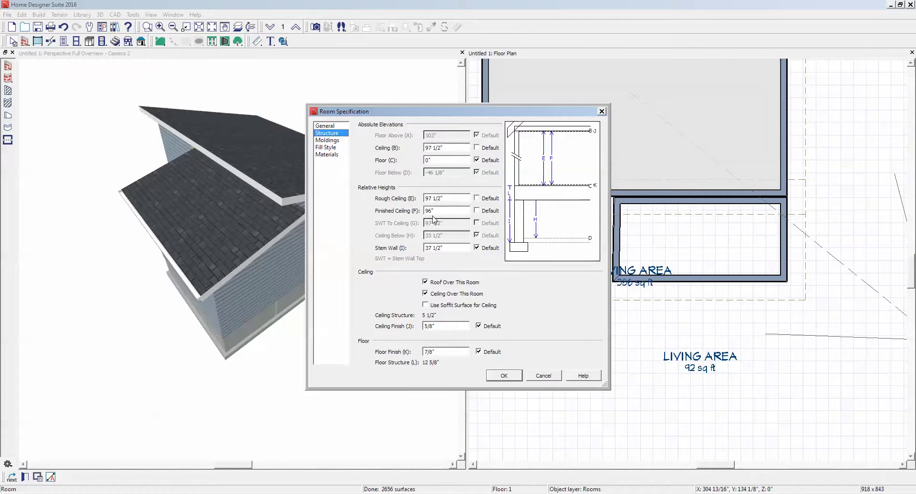
{"action": "left_click", "coordinate": [543, 376]}
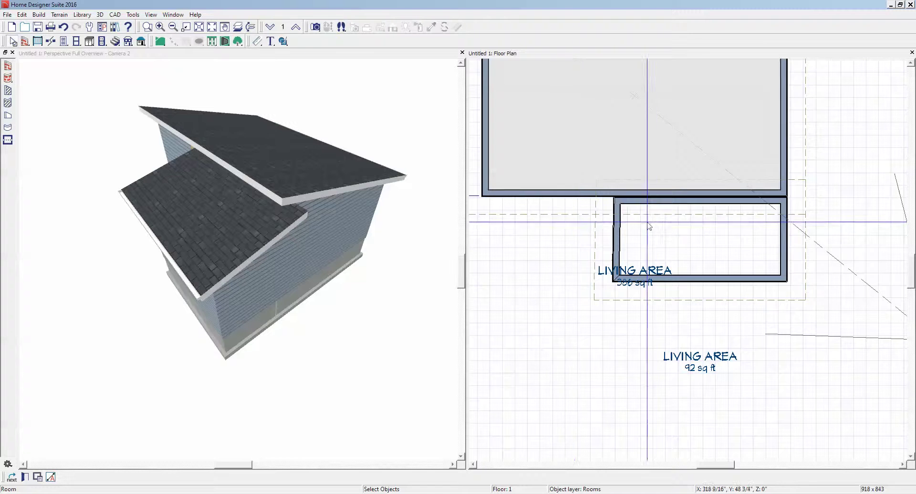
{"action": "double_click", "coordinate": [730, 230]}
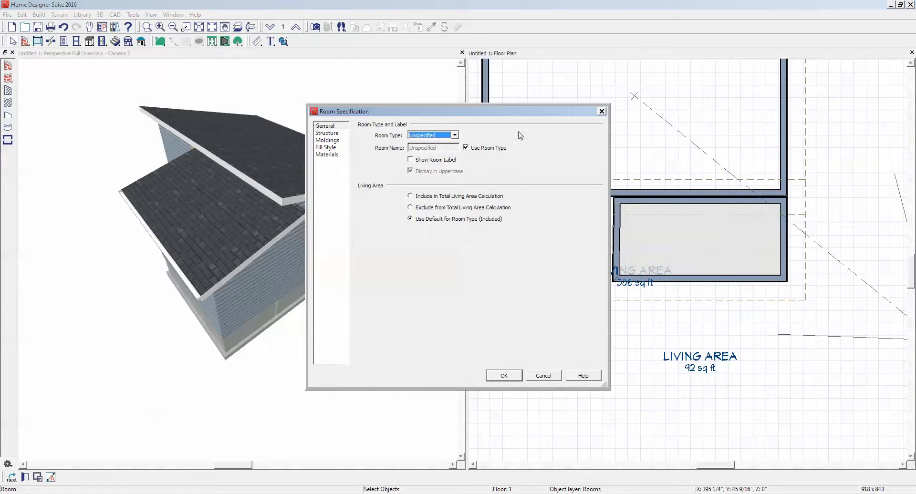
{"action": "left_click", "coordinate": [327, 133]}
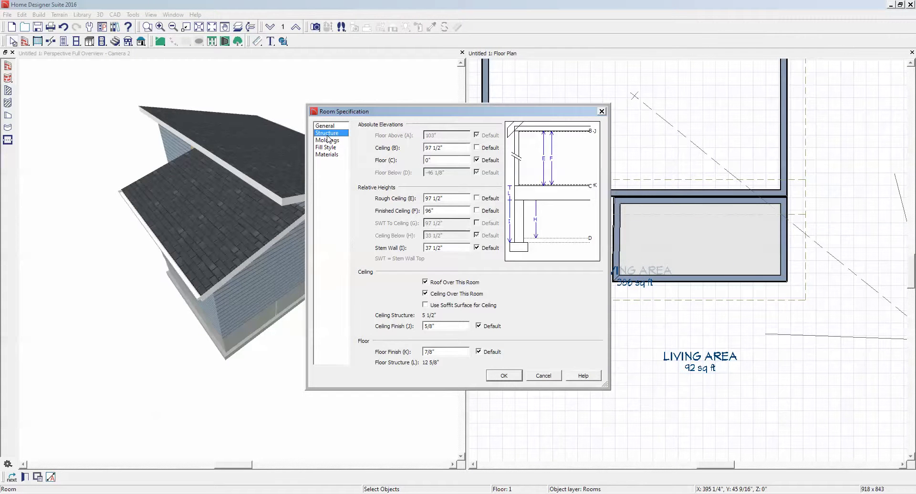
{"action": "left_click", "coordinate": [531, 379]}
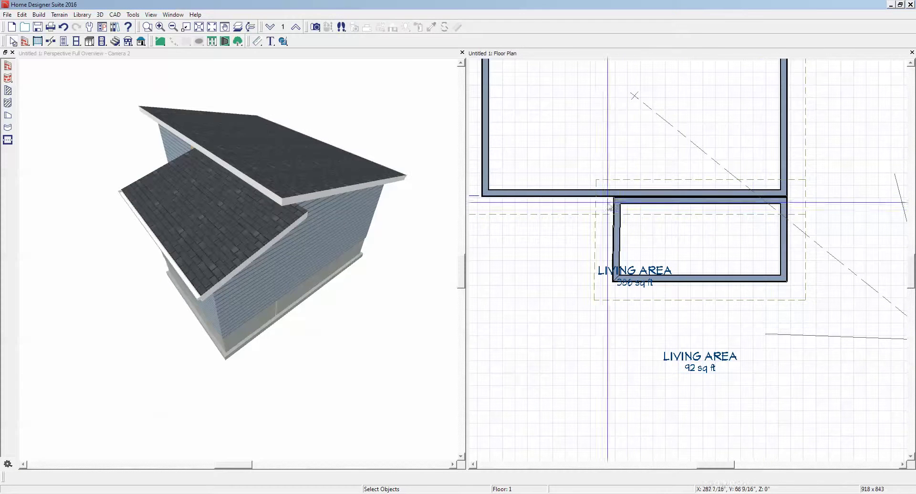
Step: Straighten the bump-out's slightly slanted free-standing side wall by correcting its wall angle
{"action": "left_click", "coordinate": [623, 244]}
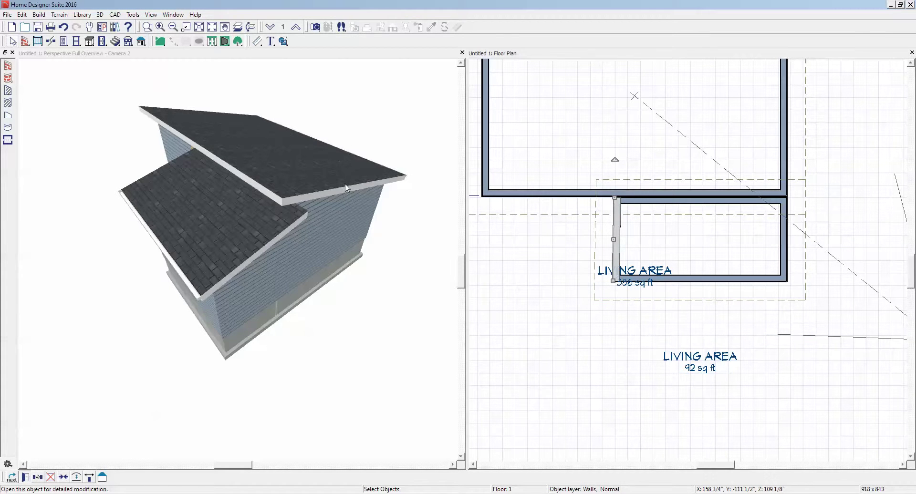
{"action": "key", "text": "ctrl+e"}
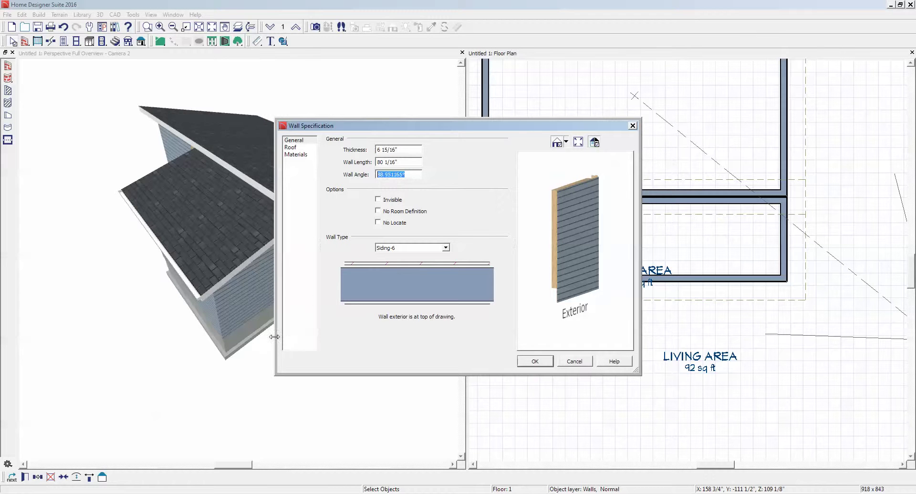
{"action": "left_click", "coordinate": [548, 362]}
{"action": "left_click", "coordinate": [548, 365]}
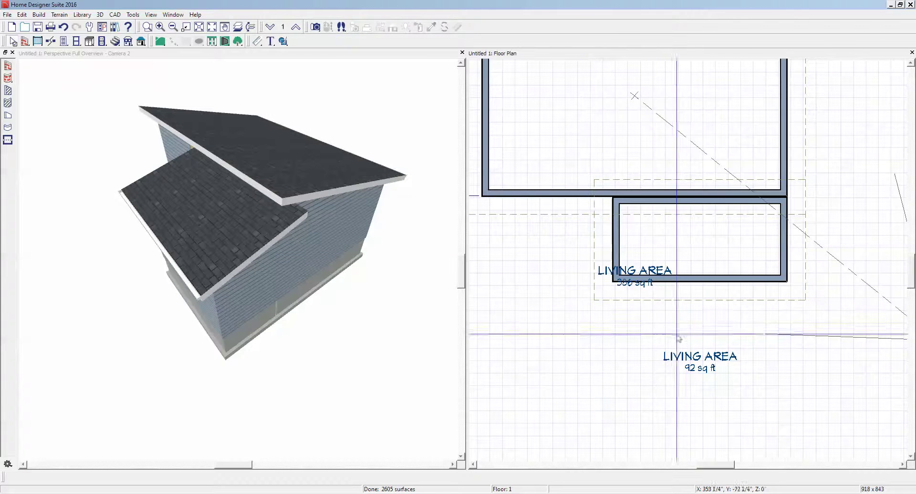
Step: Delete both Living Area labels from the floor plan
{"action": "left_click", "coordinate": [693, 355]}
{"action": "key", "text": "Delete"}
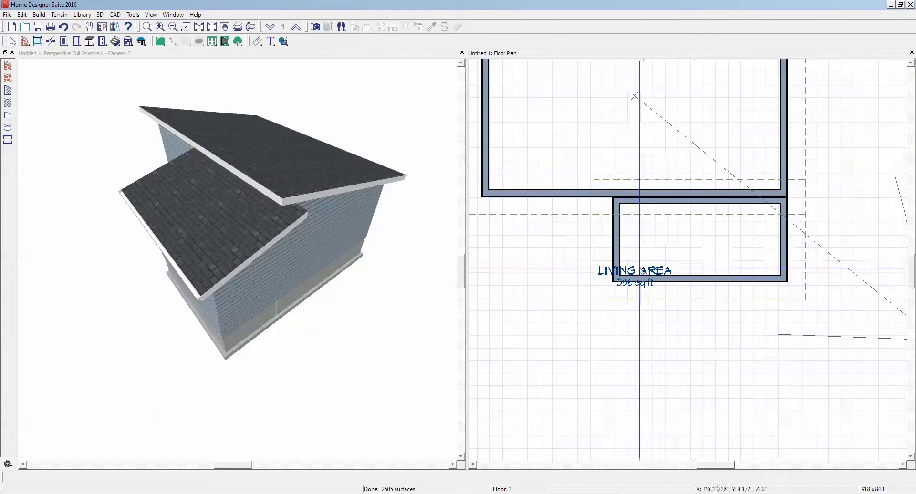
{"action": "left_click", "coordinate": [647, 267]}
{"action": "key", "text": "Delete"}
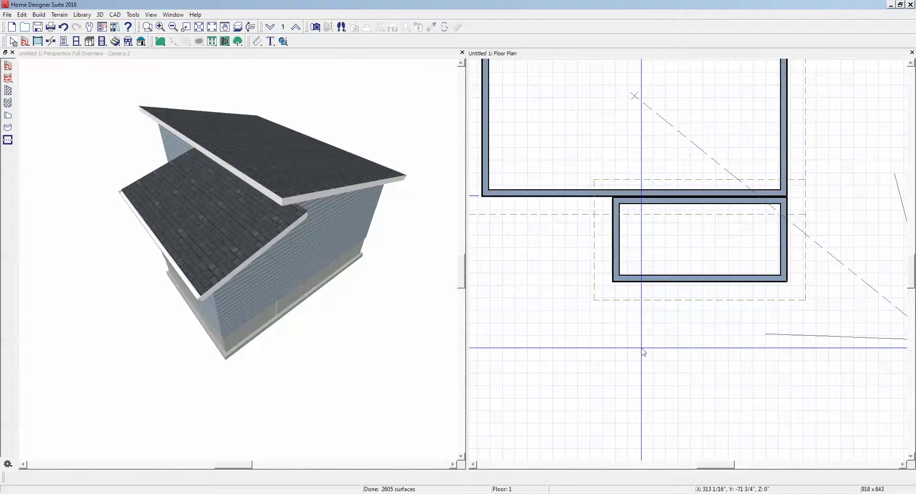
Step: Orbit the 3D overview around the house to inspect where the bump-out roof meets the main roof from both sides
{"action": "scroll", "coordinate": [553, 323], "scroll_direction": "down", "scroll_amount": 1}
{"action": "left_click", "coordinate": [344, 274]}
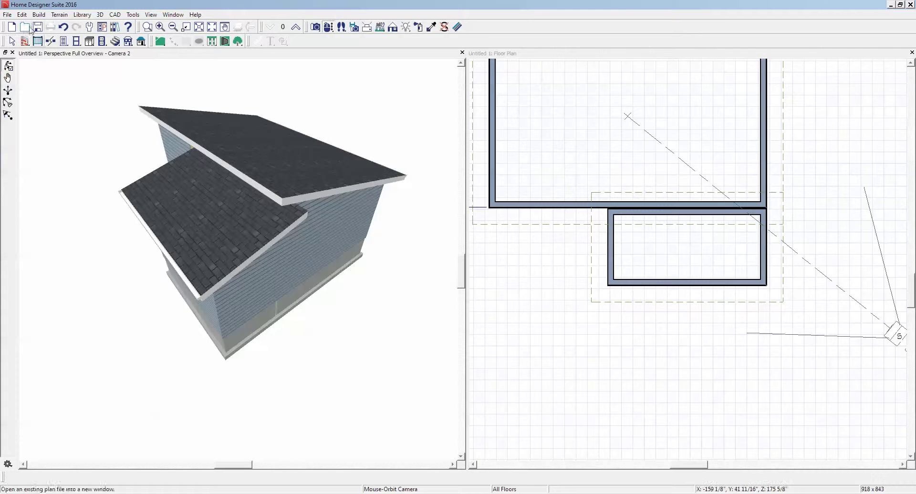
{"action": "left_click_drag", "start_coordinate": [226, 224], "coordinate": [390, 182]}
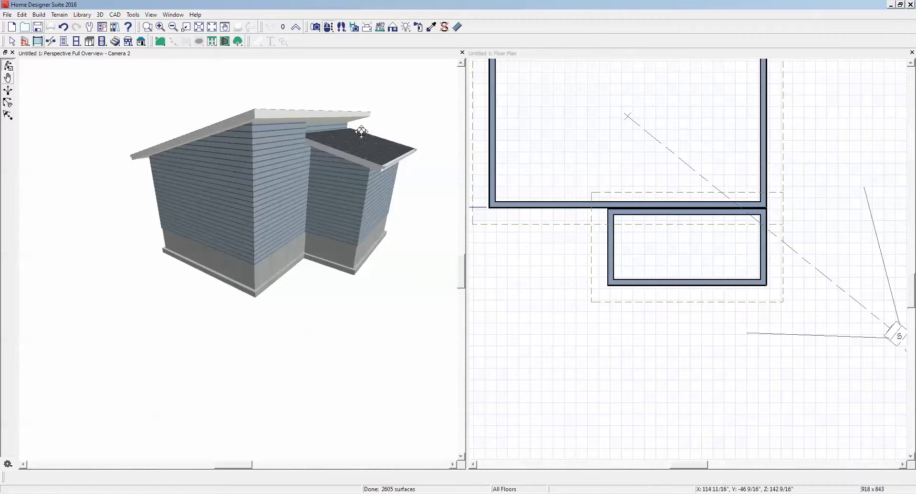
{"action": "left_click_drag", "start_coordinate": [308, 188], "coordinate": [65, 190]}
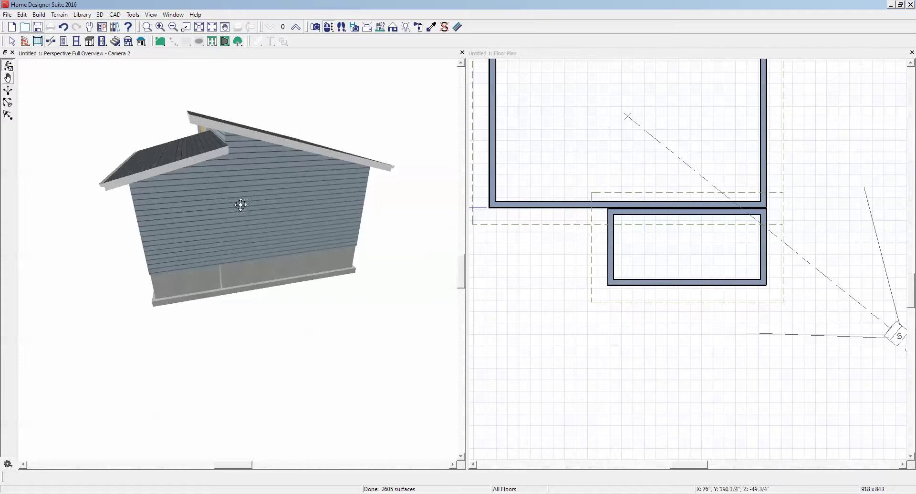
{"action": "left_click_drag", "start_coordinate": [242, 202], "coordinate": [259, 217]}
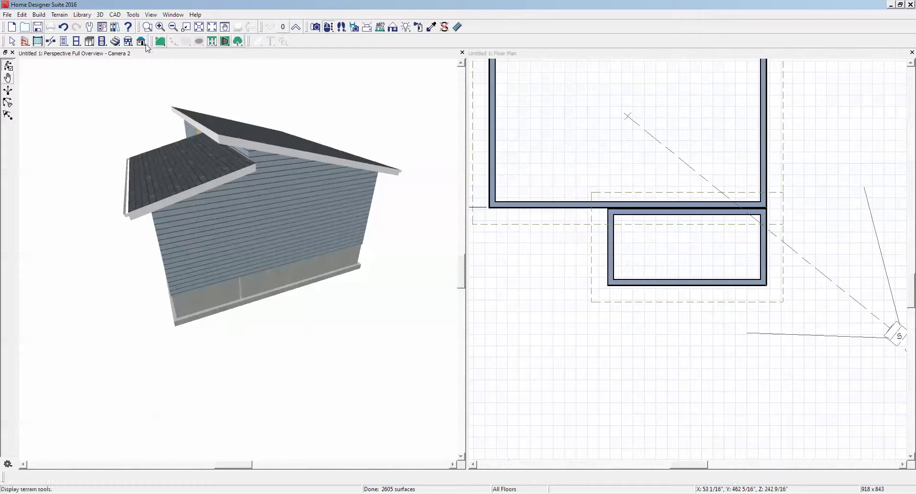
Step: Turn off Auto Rebuild Roofs in the Build Roof settings
{"action": "left_click", "coordinate": [128, 42]}
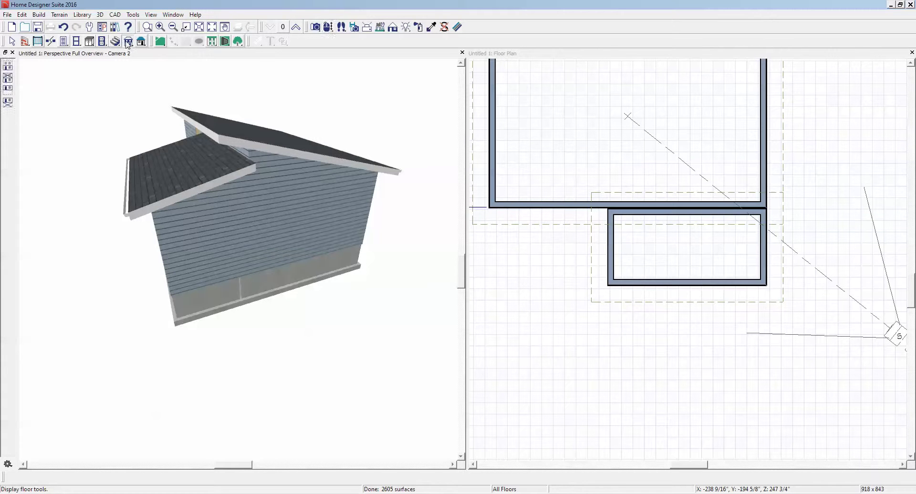
{"action": "left_click", "coordinate": [142, 41]}
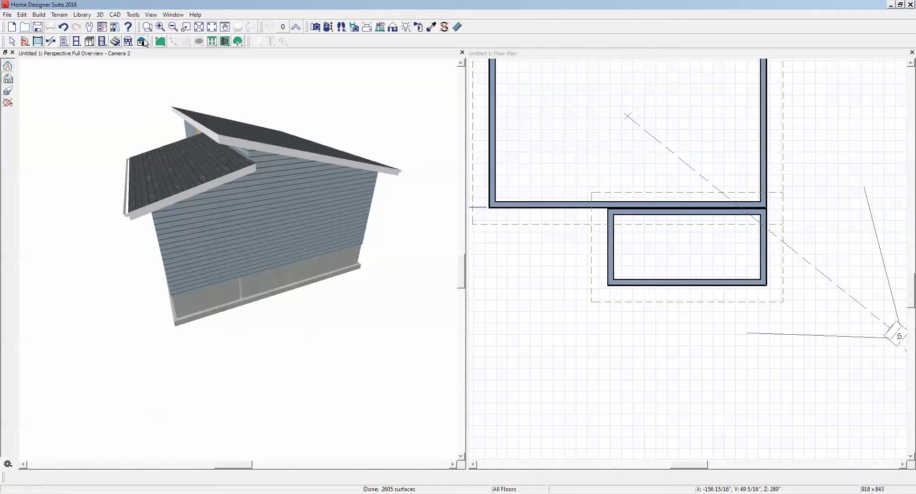
{"action": "left_click", "coordinate": [11, 77]}
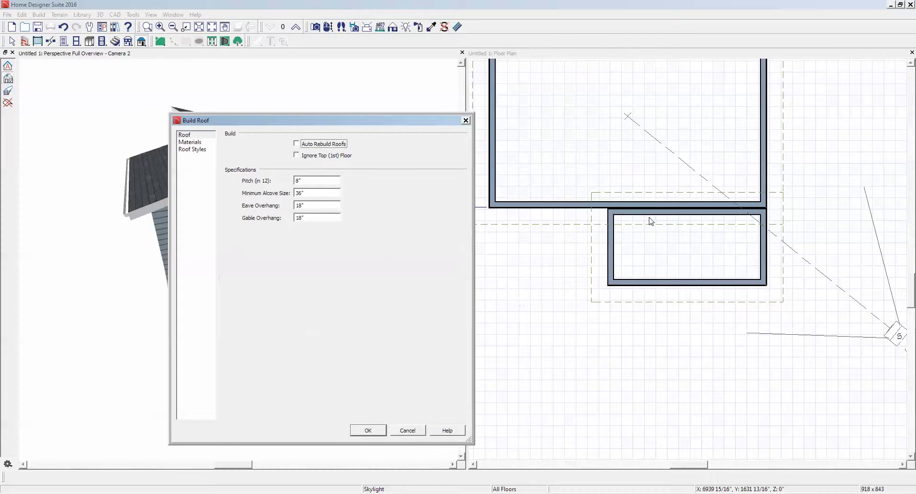
{"action": "left_click", "coordinate": [366, 431]}
Step: Delete the bump-out's back wall and shorten the main room's front wall to 10'-5", ending it at the bump-out's side wall
{"action": "right_click", "coordinate": [652, 218]}
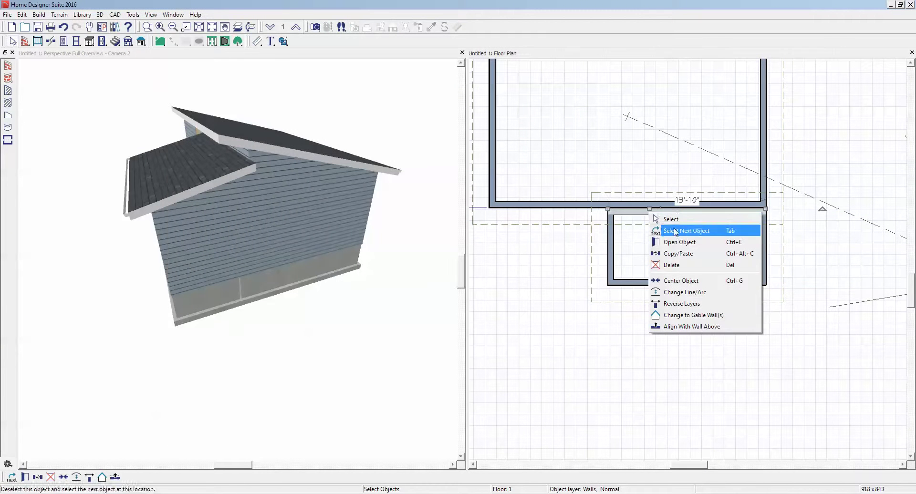
{"action": "left_click", "coordinate": [685, 266]}
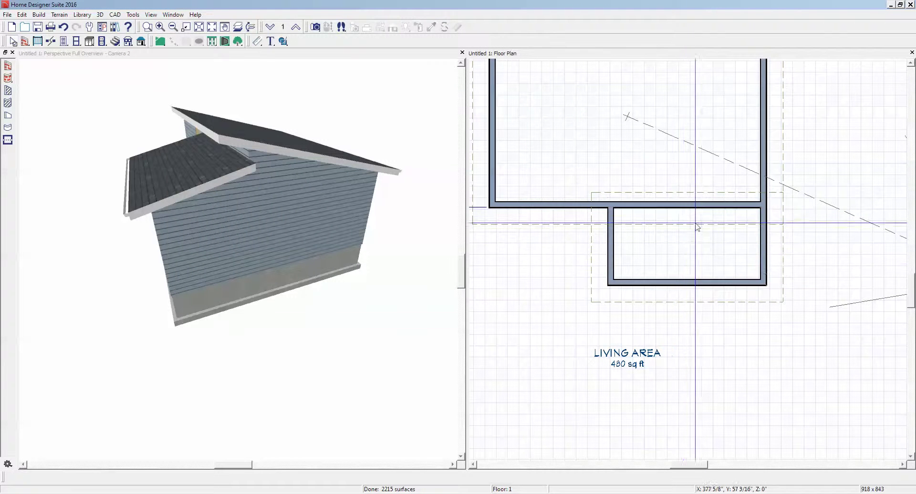
{"action": "left_click", "coordinate": [761, 209]}
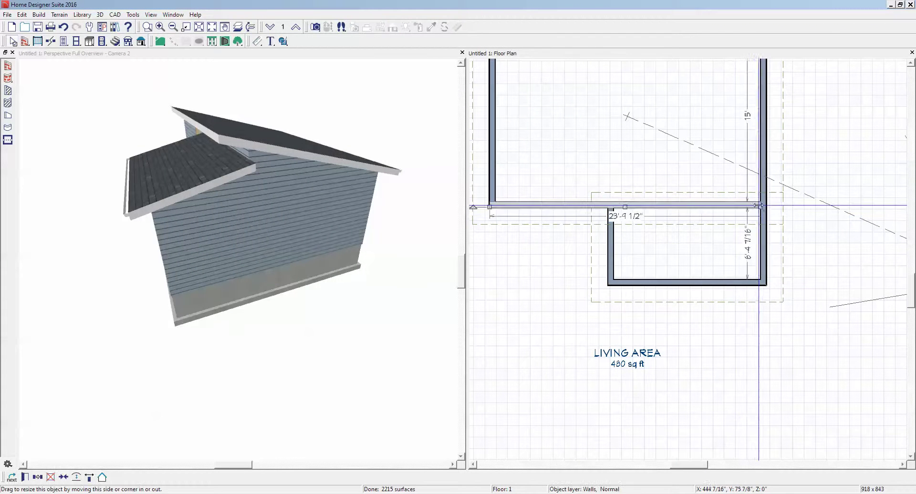
{"action": "left_click_drag", "start_coordinate": [674, 209], "coordinate": [608, 207]}
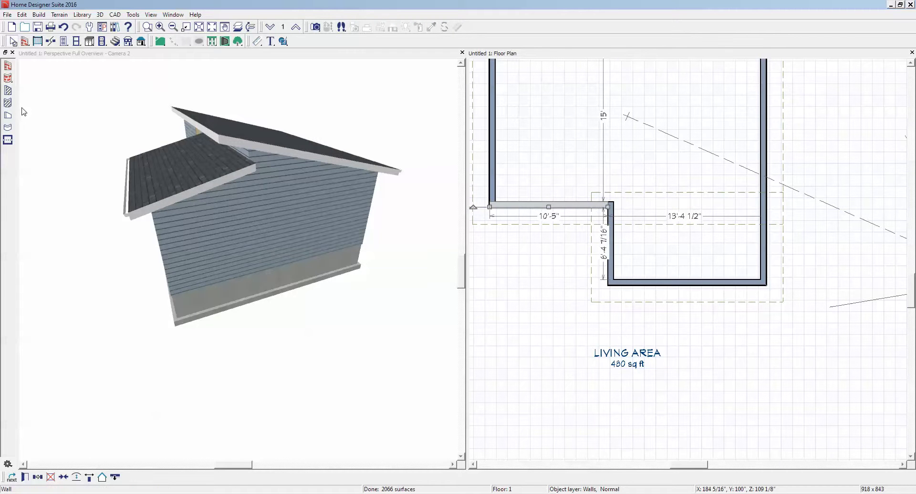
Step: Draw an interior wall about 13'-4 1/2" long across the opening between the main room and the bump-out
{"action": "left_click", "coordinate": [8, 92]}
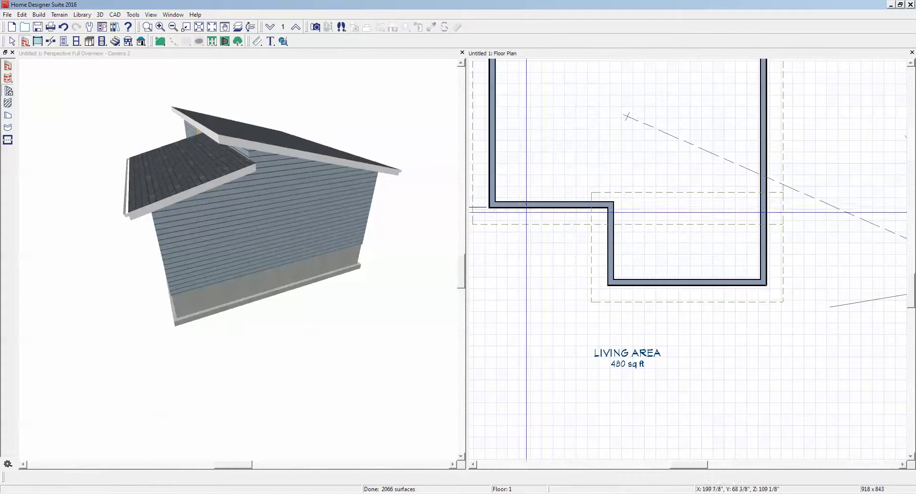
{"action": "left_click_drag", "start_coordinate": [614, 202], "coordinate": [766, 204]}
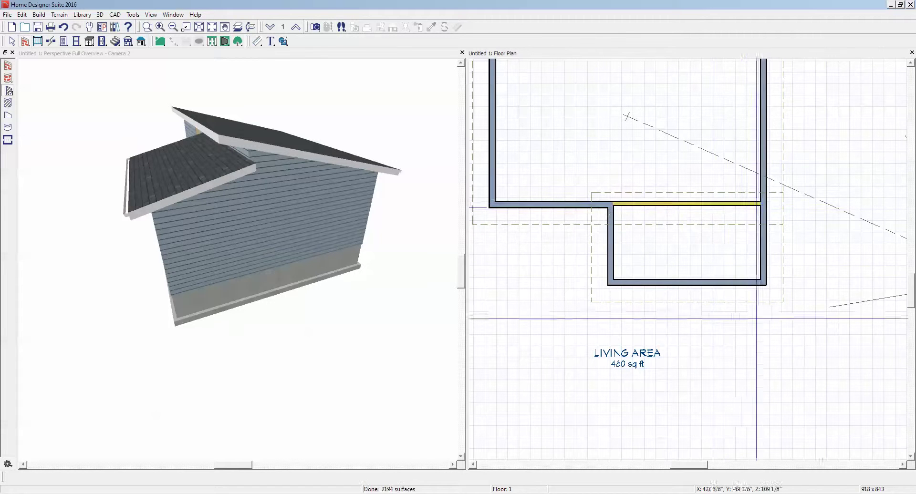
{"action": "scroll", "coordinate": [724, 285], "scroll_direction": "down", "scroll_amount": 1}
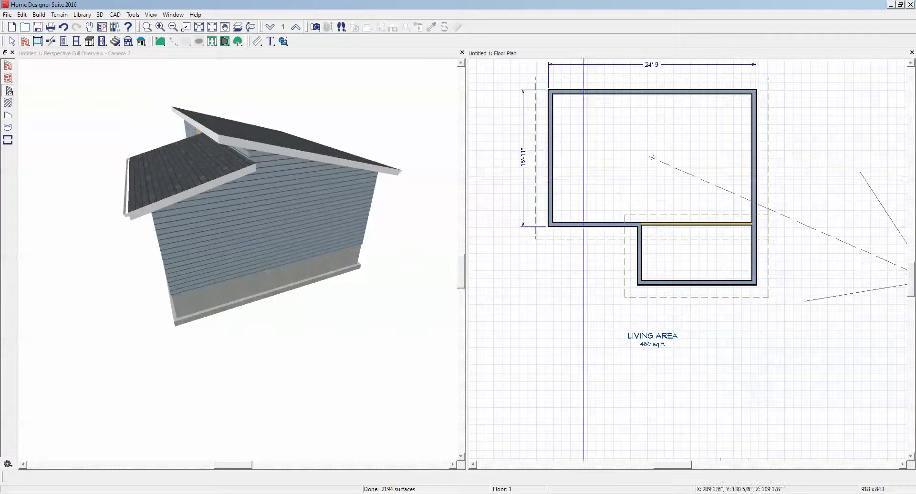
Step: Check the roof options of the long side wall shared by the main room and the bump-out
{"action": "left_click", "coordinate": [757, 261]}
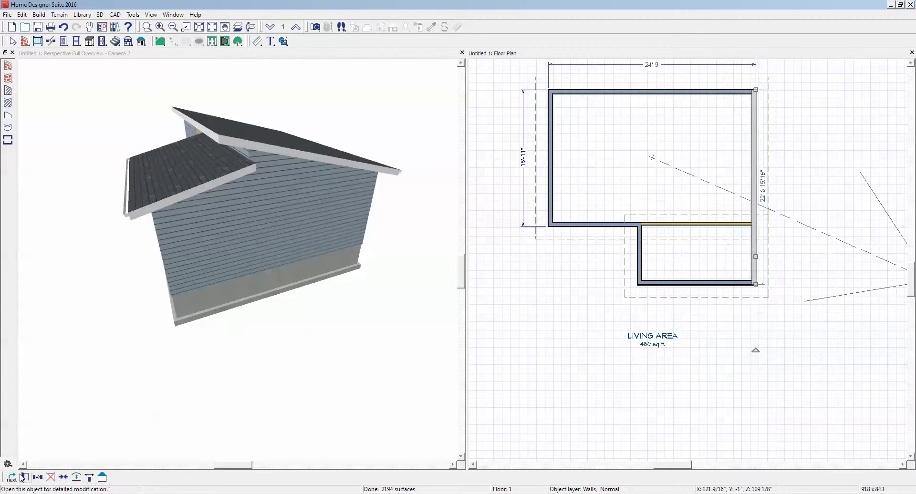
{"action": "left_click", "coordinate": [37, 478]}
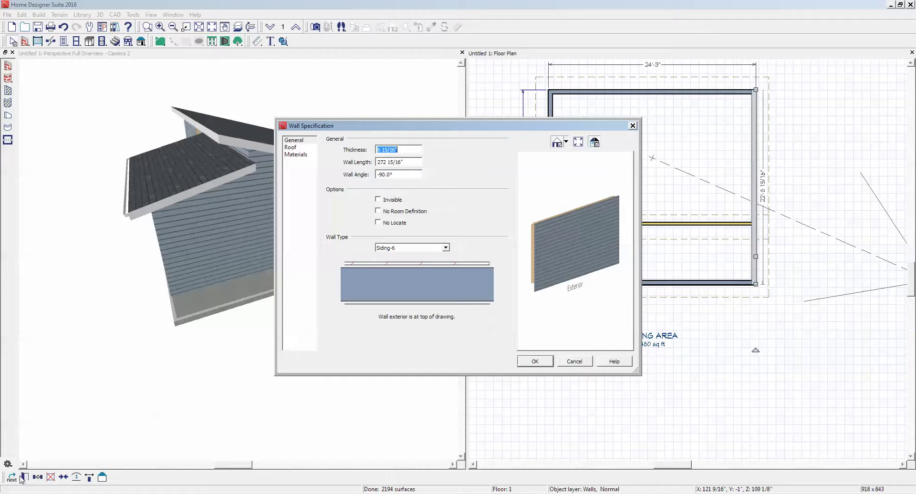
{"action": "left_click", "coordinate": [292, 148]}
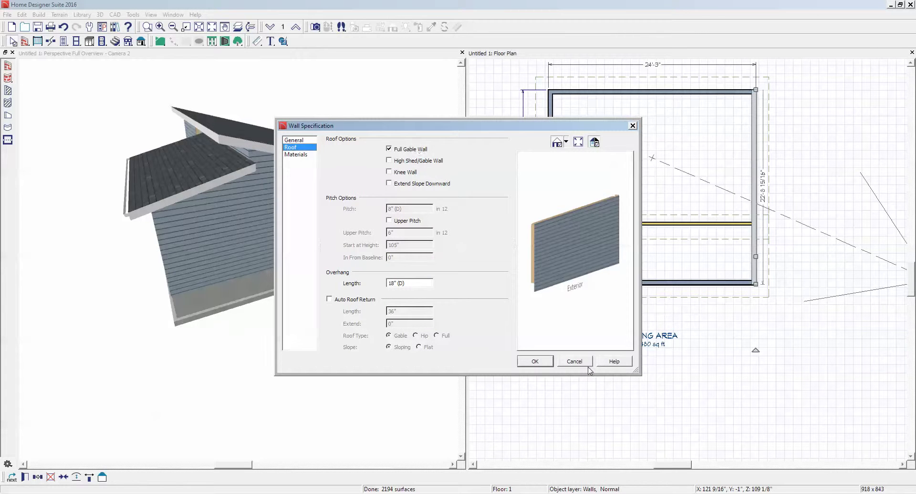
{"action": "left_click", "coordinate": [574, 363]}
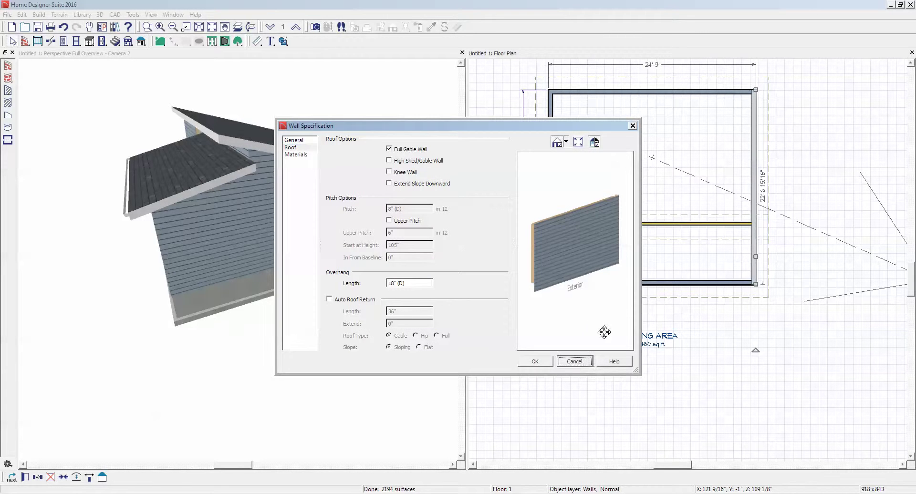
{"action": "left_click", "coordinate": [575, 363]}
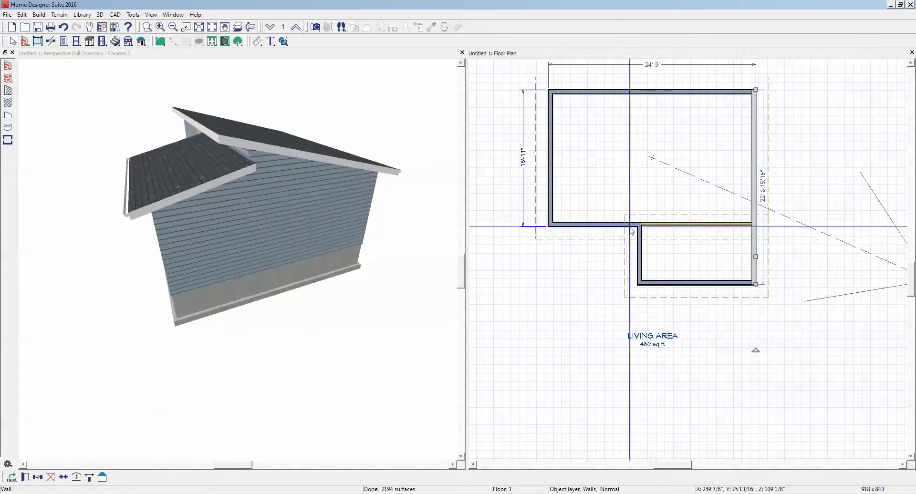
Step: Check the roof options of the main room's shortened front wall beside the bump-out
{"action": "left_click", "coordinate": [598, 227]}
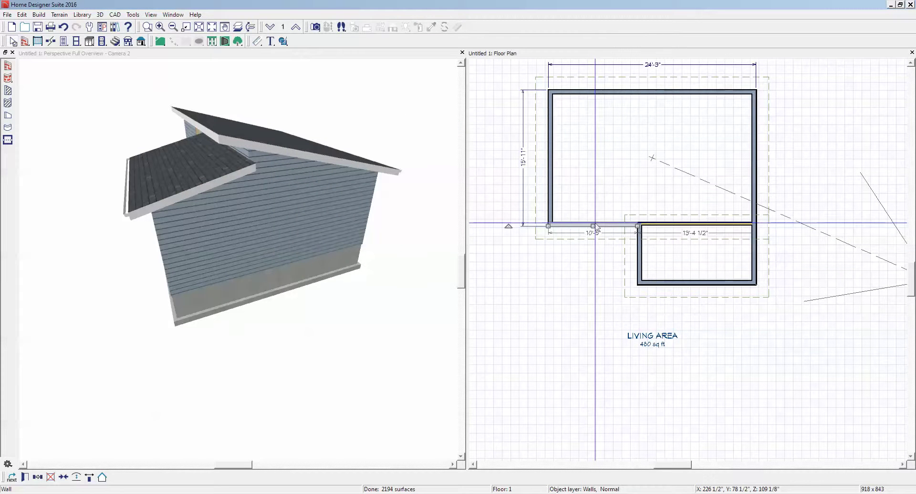
{"action": "double_click", "coordinate": [597, 227]}
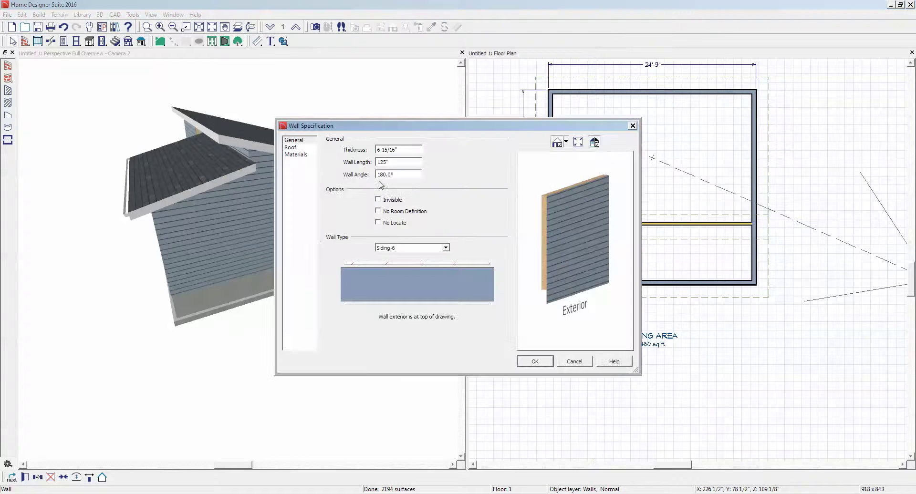
{"action": "left_click", "coordinate": [291, 148]}
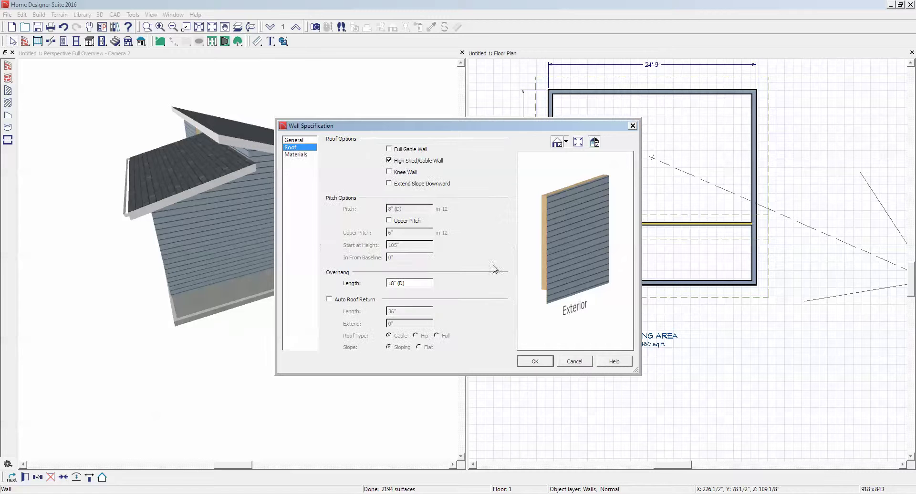
{"action": "left_click", "coordinate": [574, 361]}
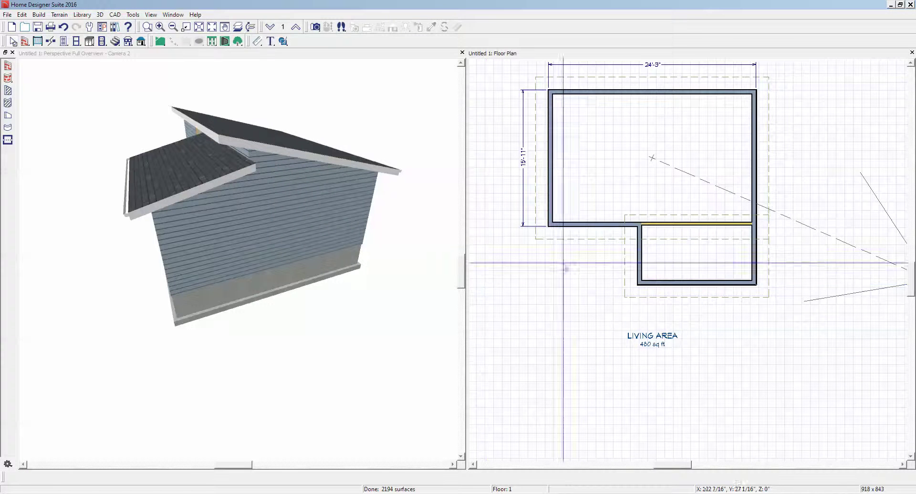